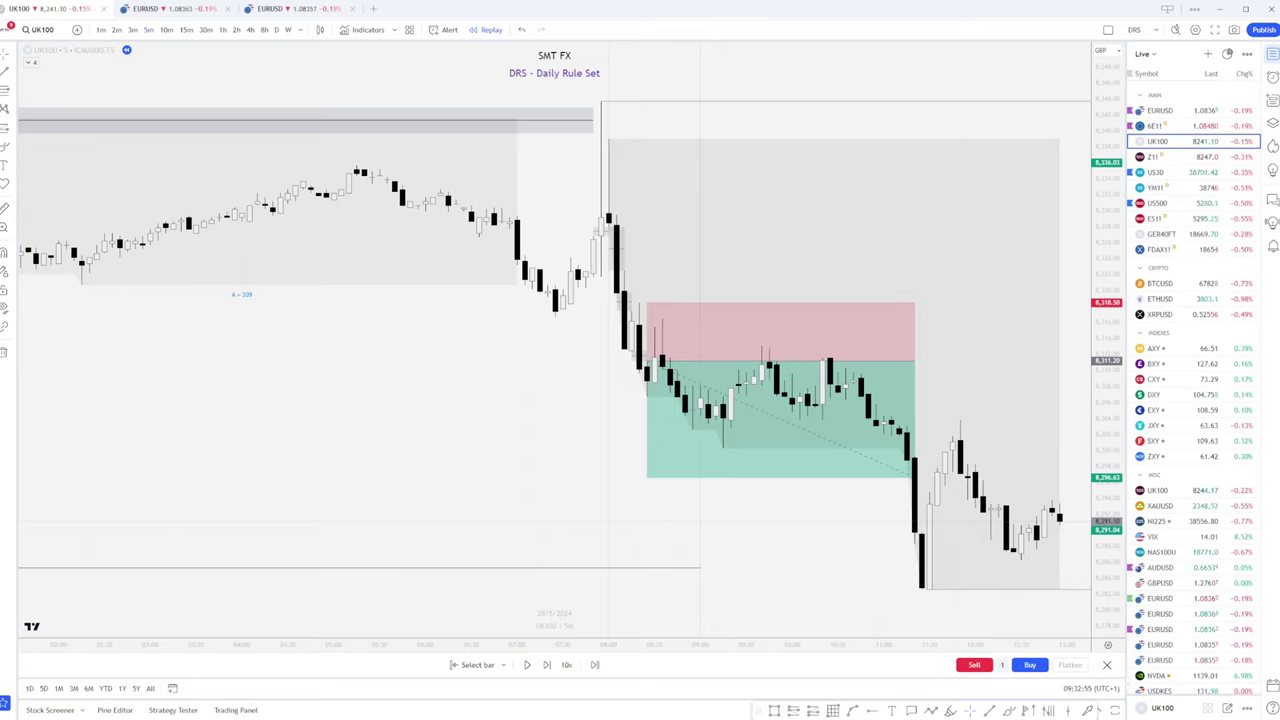
pyautogui.click(700, 435)
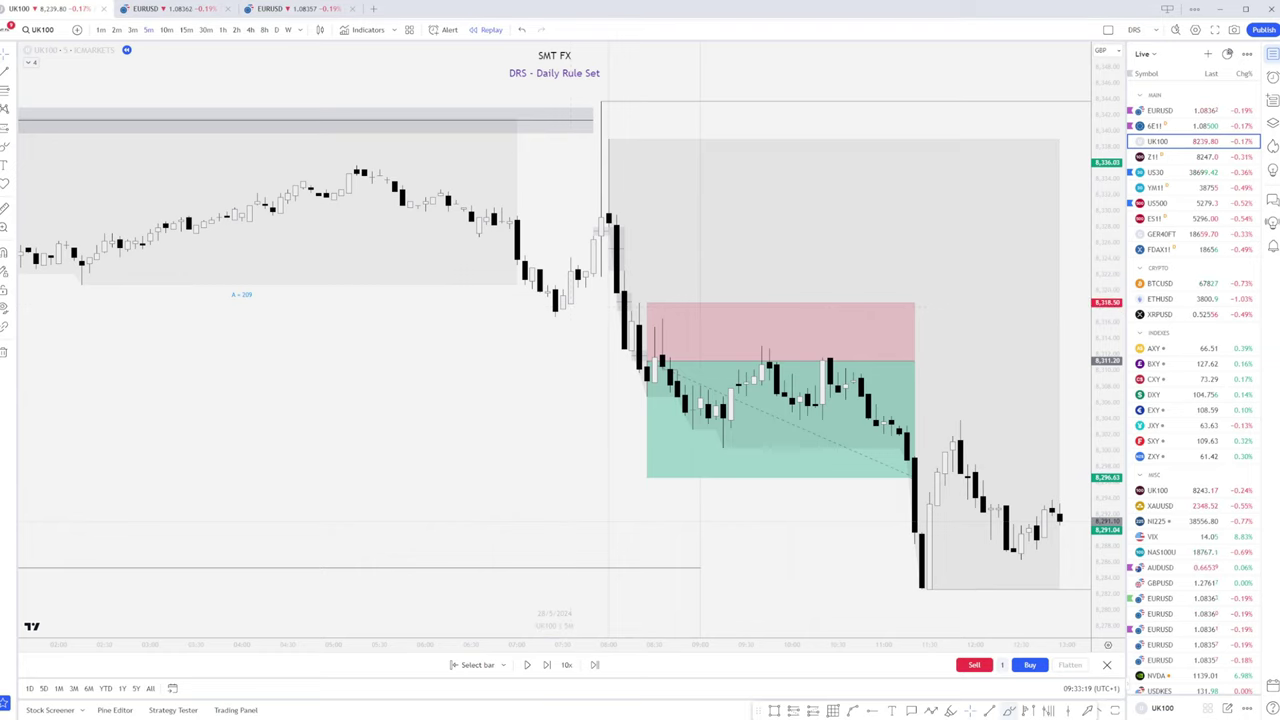
pyautogui.moveTo(680, 349)
pyautogui.mouseDown()
pyautogui.moveTo(642, 360)
pyautogui.moveTo(672, 378)
pyautogui.moveTo(687, 346)
pyautogui.mouseUp()
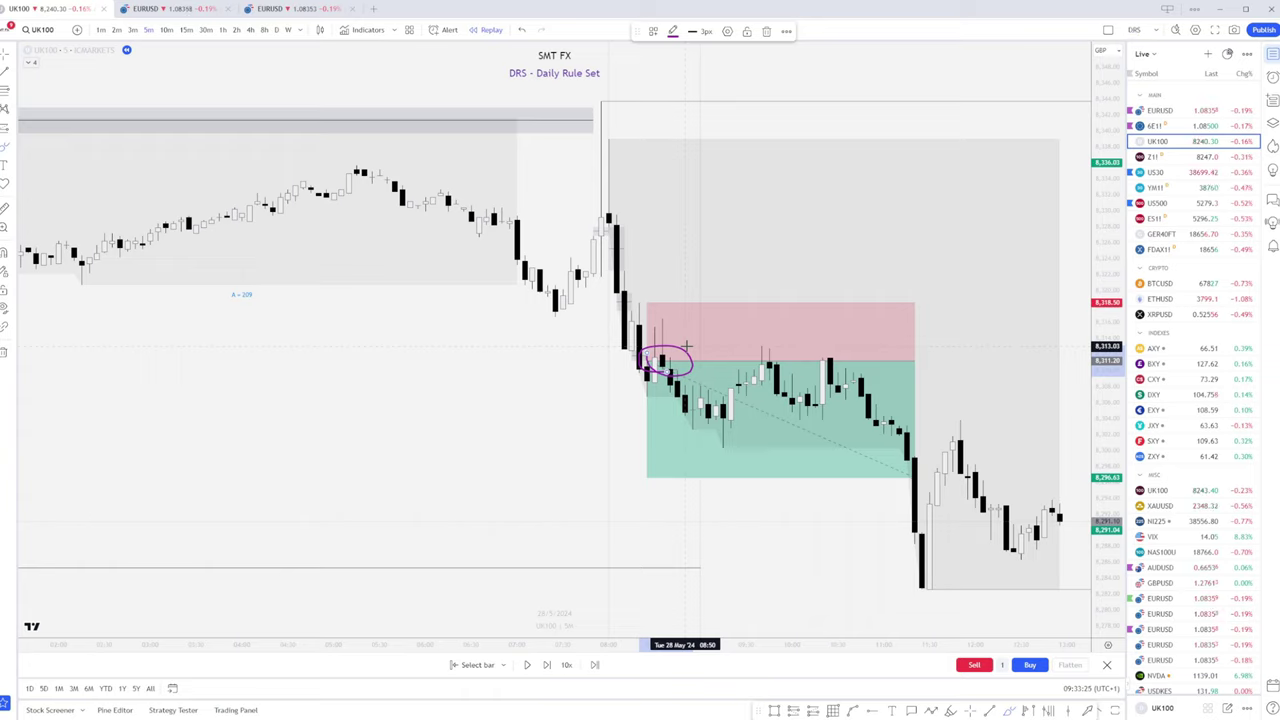
pyautogui.hotkey('ctrl', 'z')
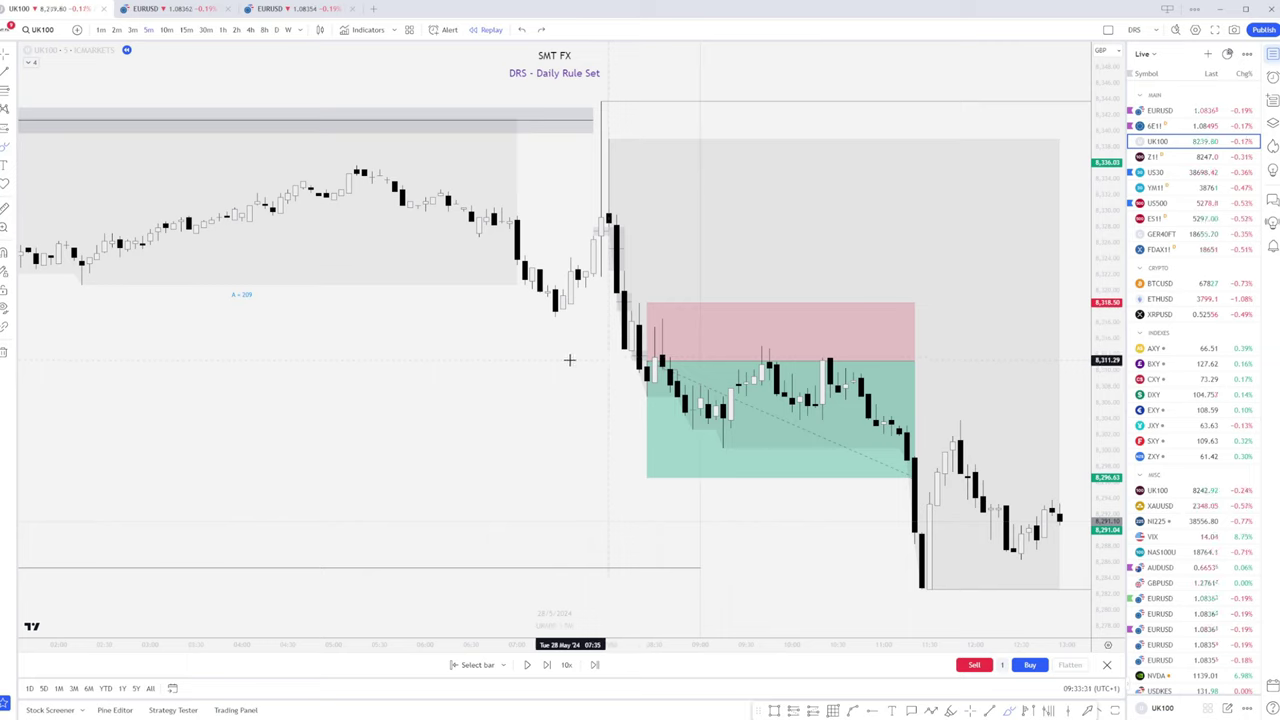
pyautogui.moveTo(569, 360); pyautogui.dragTo(716, 361)
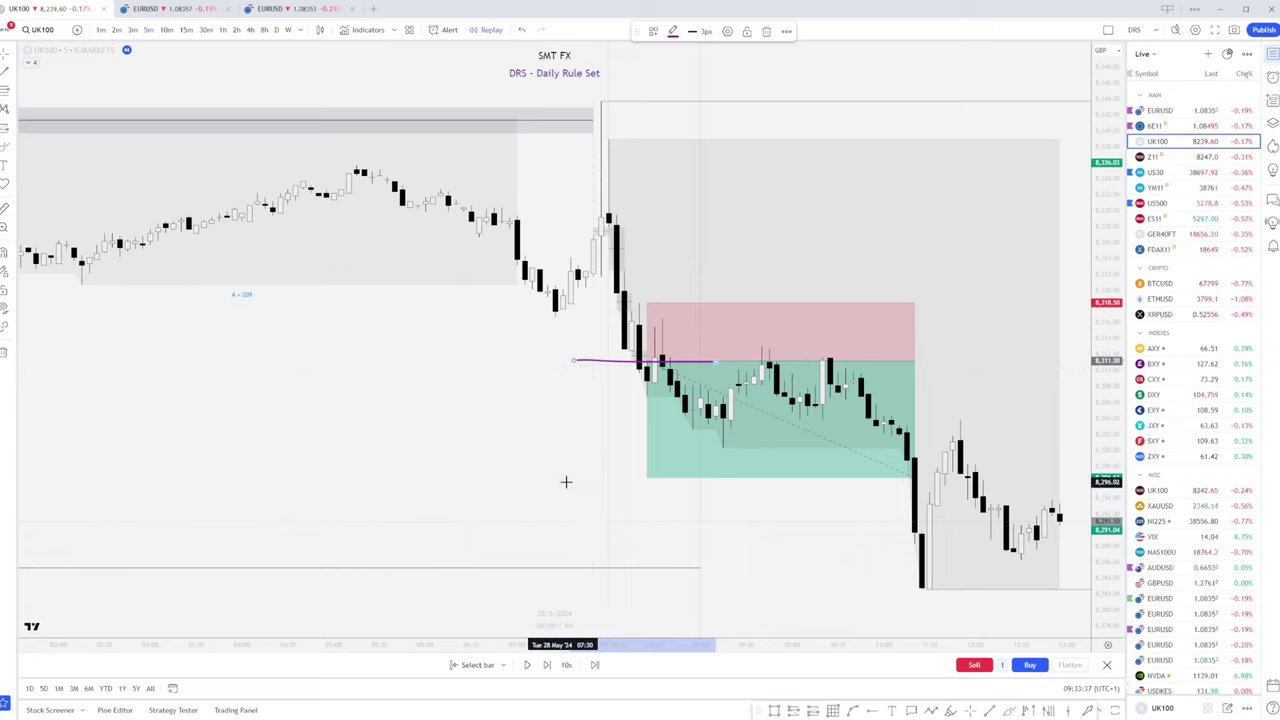
pyautogui.moveTo(578, 477); pyautogui.dragTo(755, 477)
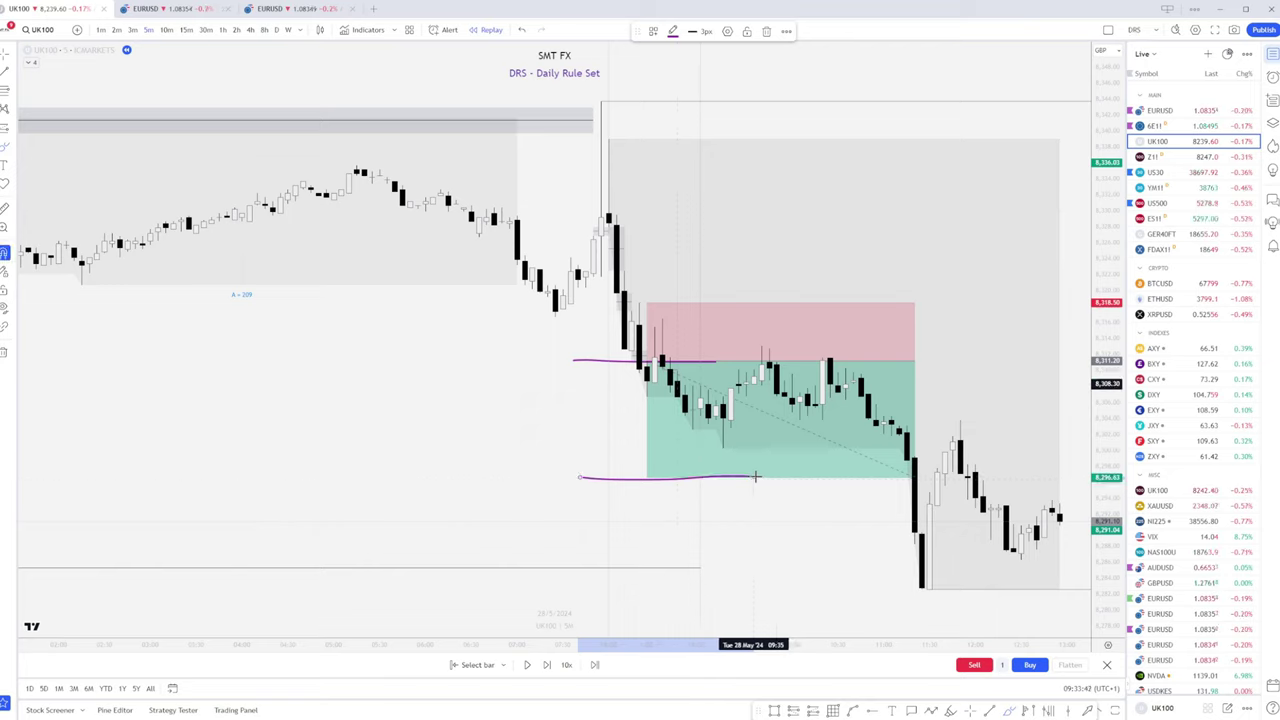
pyautogui.hotkey('ctrl', 'z')
pyautogui.hotkey('ctrl', 'z')
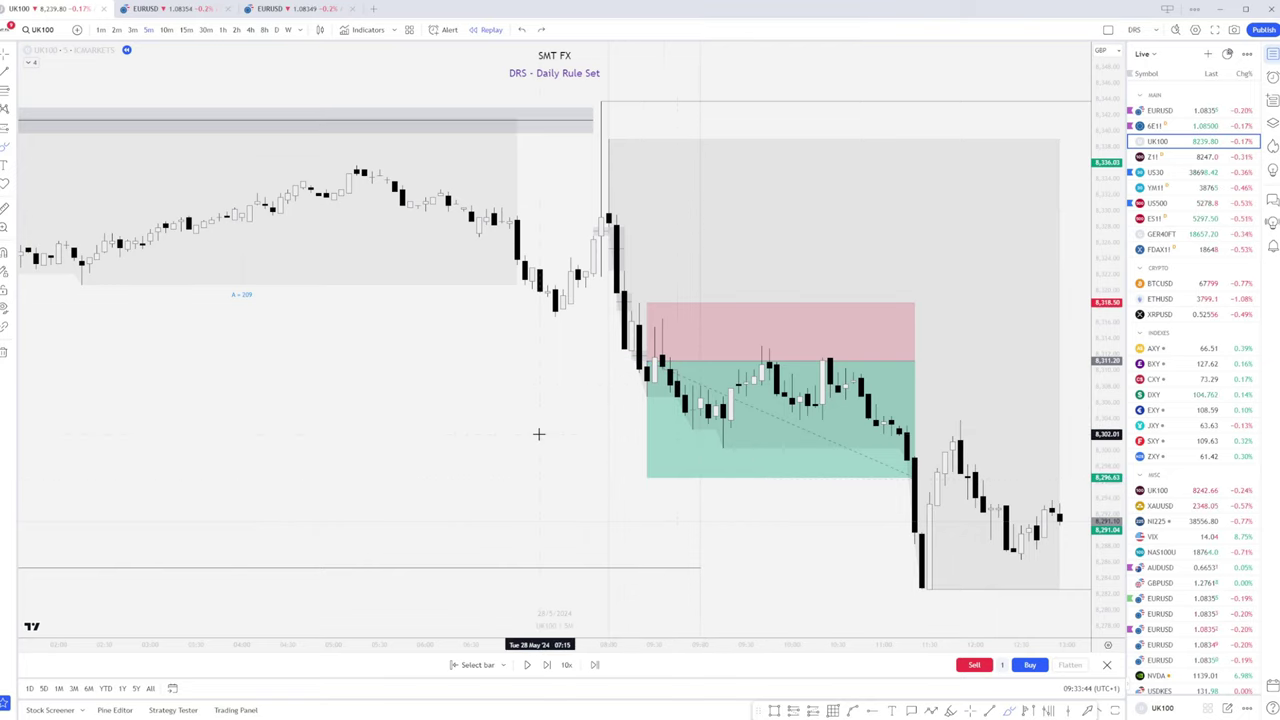
# Scroll back to the 24 May long, brush-circle the trend line and undo it, then circle a target candle
pyautogui.scroll(-5, 538, 434)
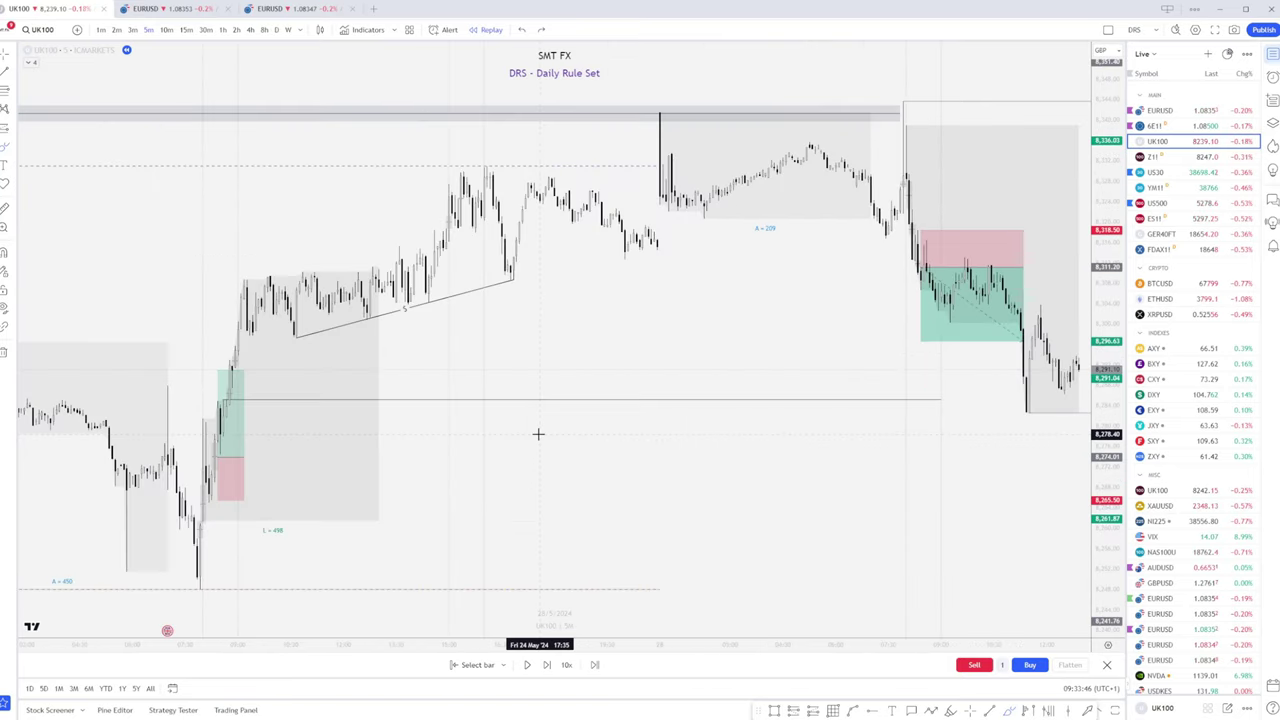
pyautogui.scroll(-2, 538, 434)
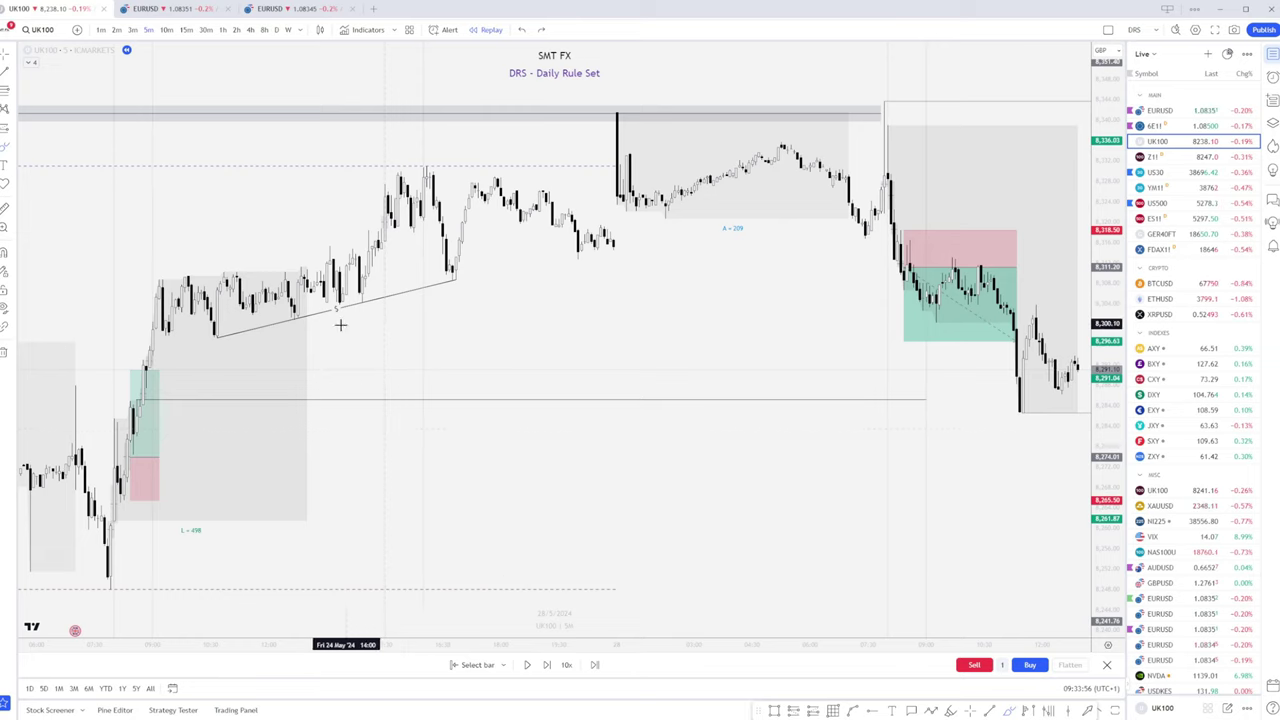
pyautogui.moveTo(476, 271)
pyautogui.mouseDown()
pyautogui.moveTo(288, 298)
pyautogui.moveTo(503, 286)
pyautogui.moveTo(477, 270)
pyautogui.mouseUp()
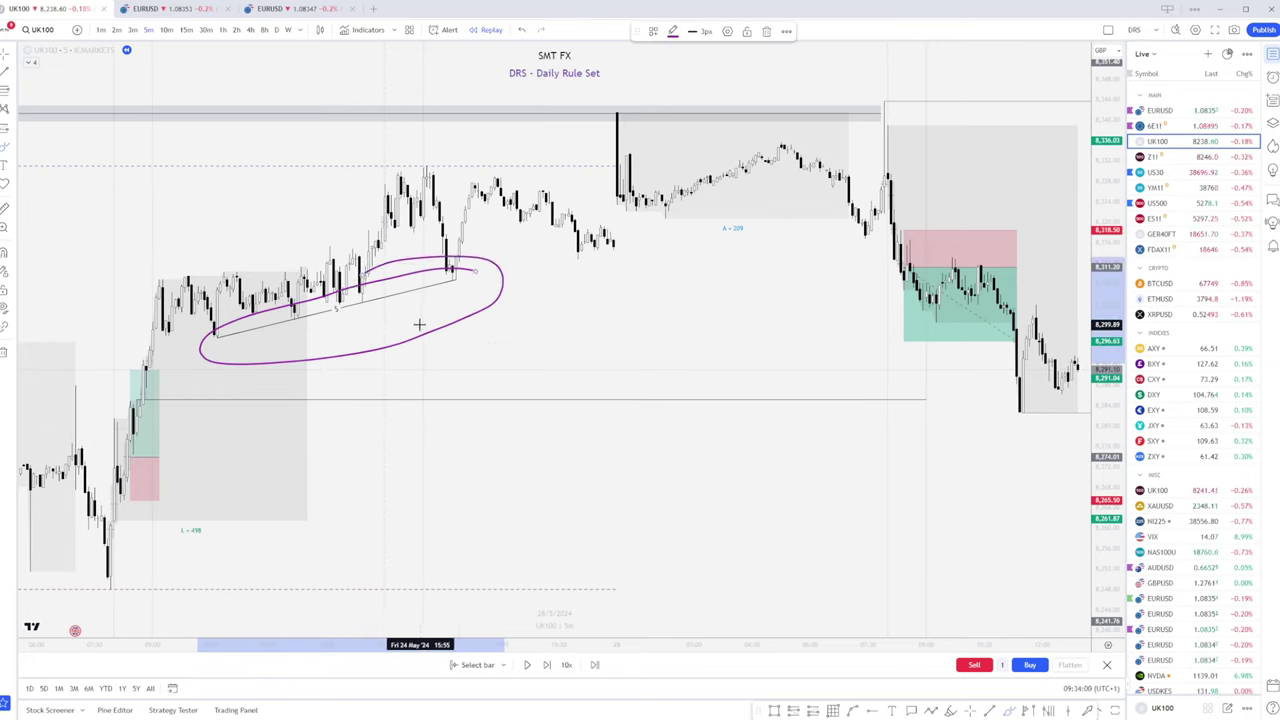
pyautogui.press('Delete')
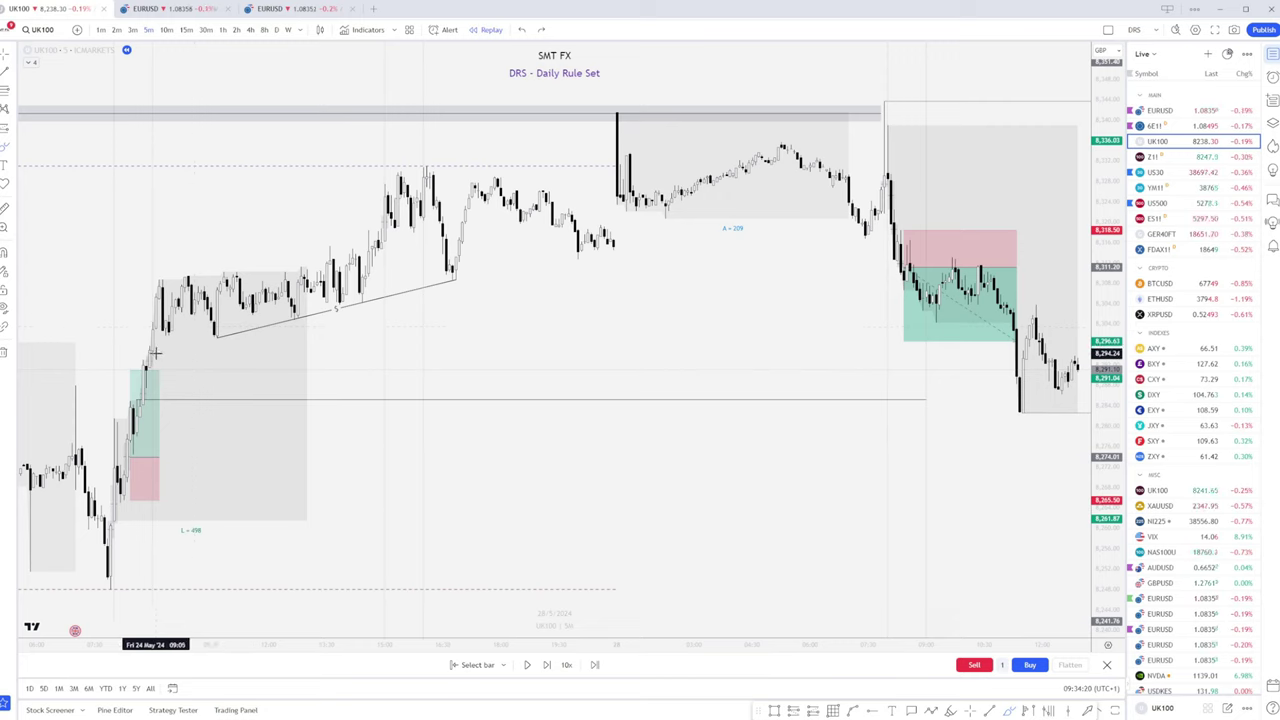
pyautogui.moveTo(146, 350); pyautogui.dragTo(144, 382)
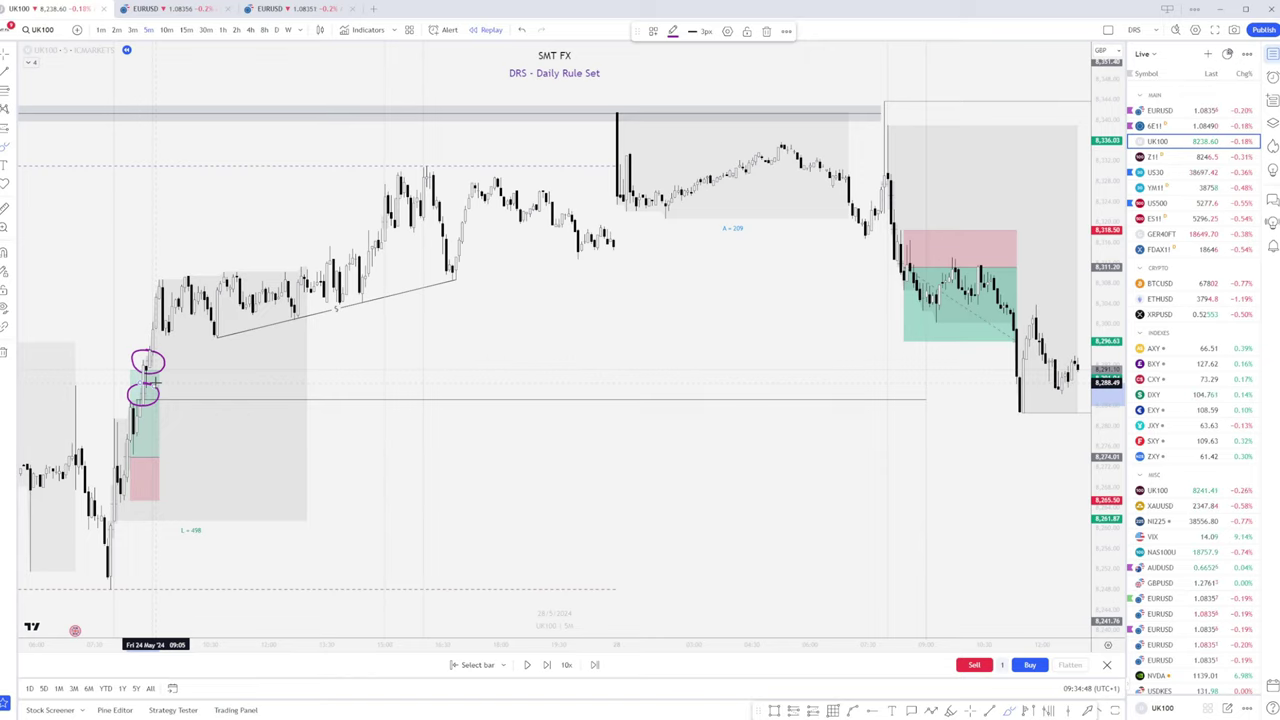
pyautogui.hscroll(-10, 330, 425)
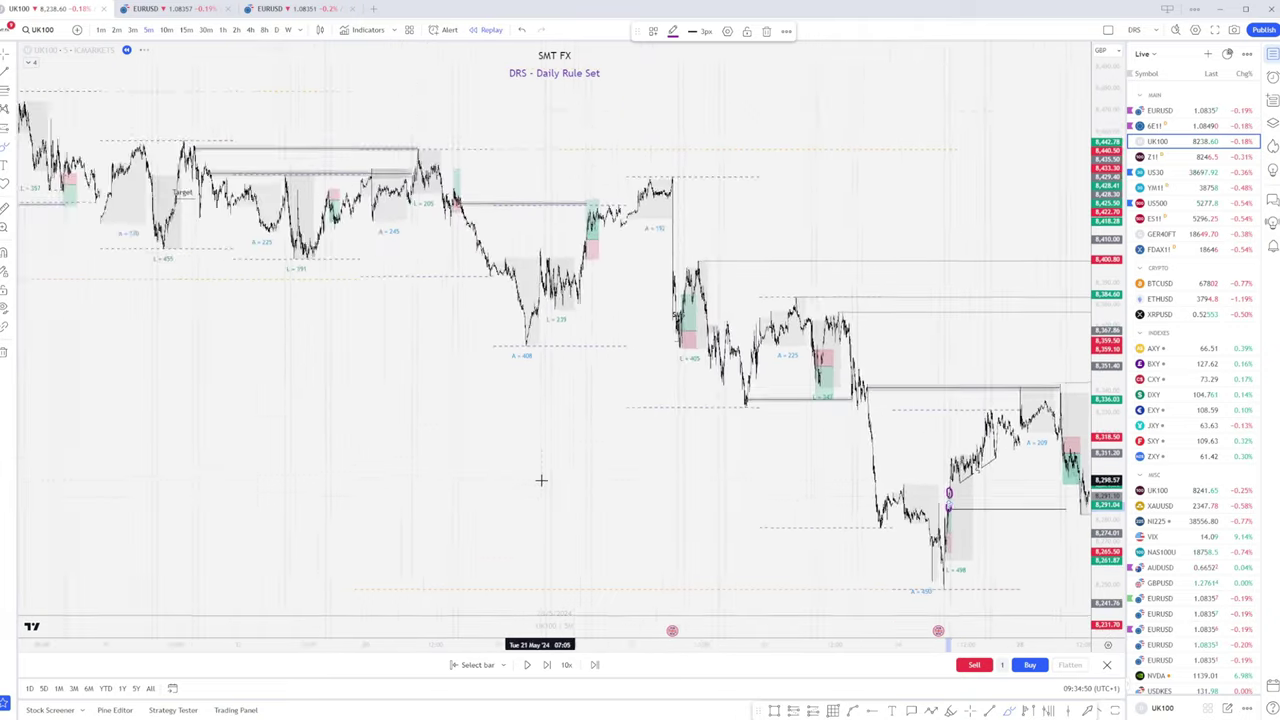
pyautogui.hscroll(-8, 540, 480)
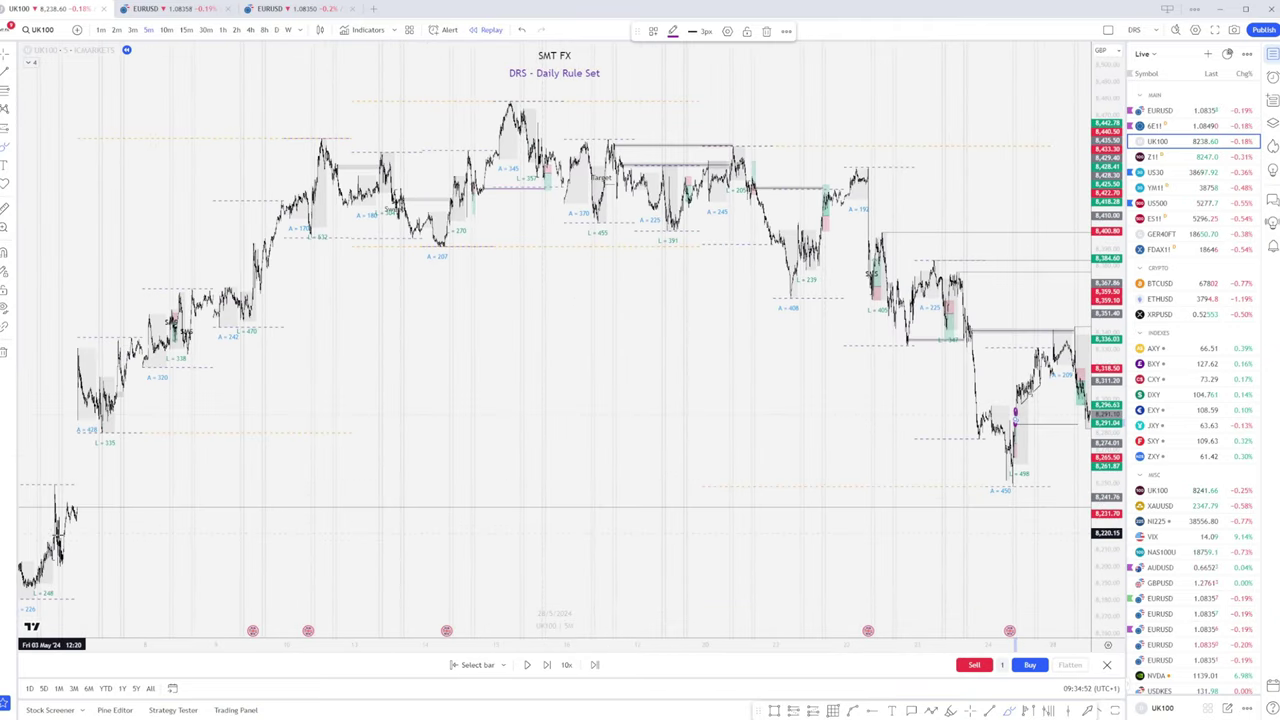
pyautogui.moveTo(66, 535); pyautogui.dragTo(70, 538)
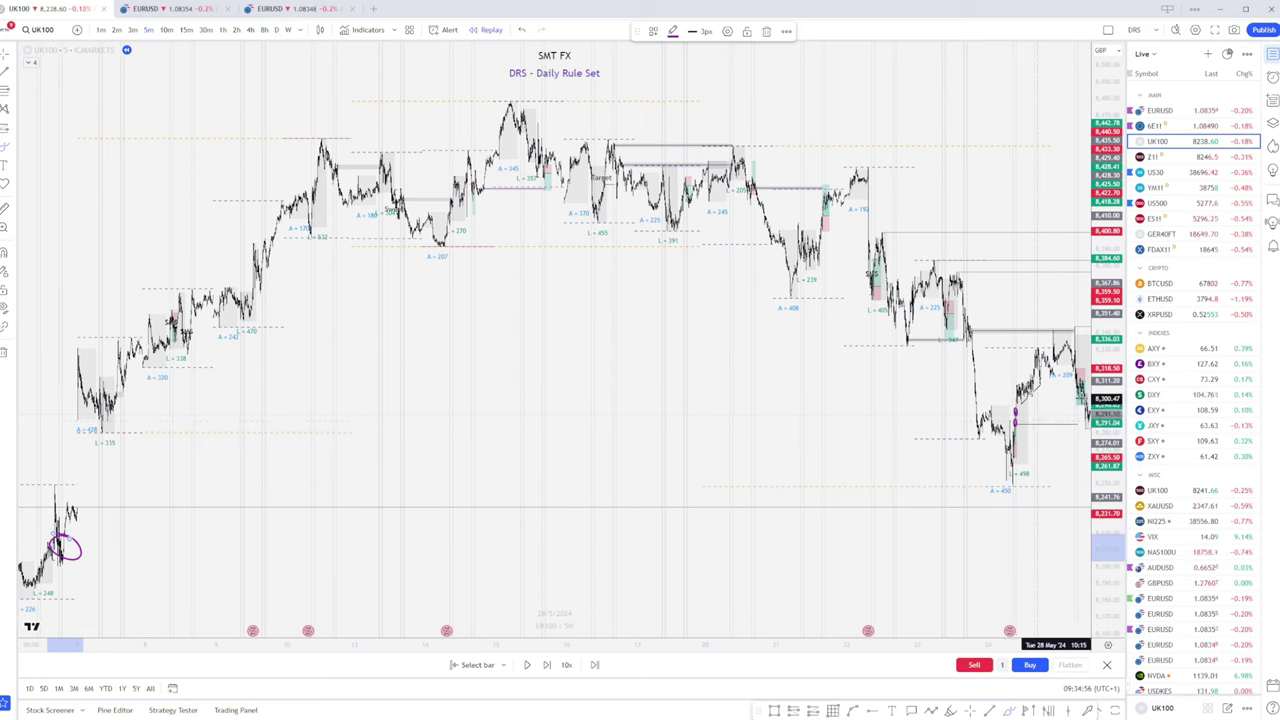
pyautogui.moveTo(1078, 376)
pyautogui.mouseDown()
pyautogui.moveTo(1062, 386)
pyautogui.moveTo(1076, 404)
pyautogui.mouseUp()
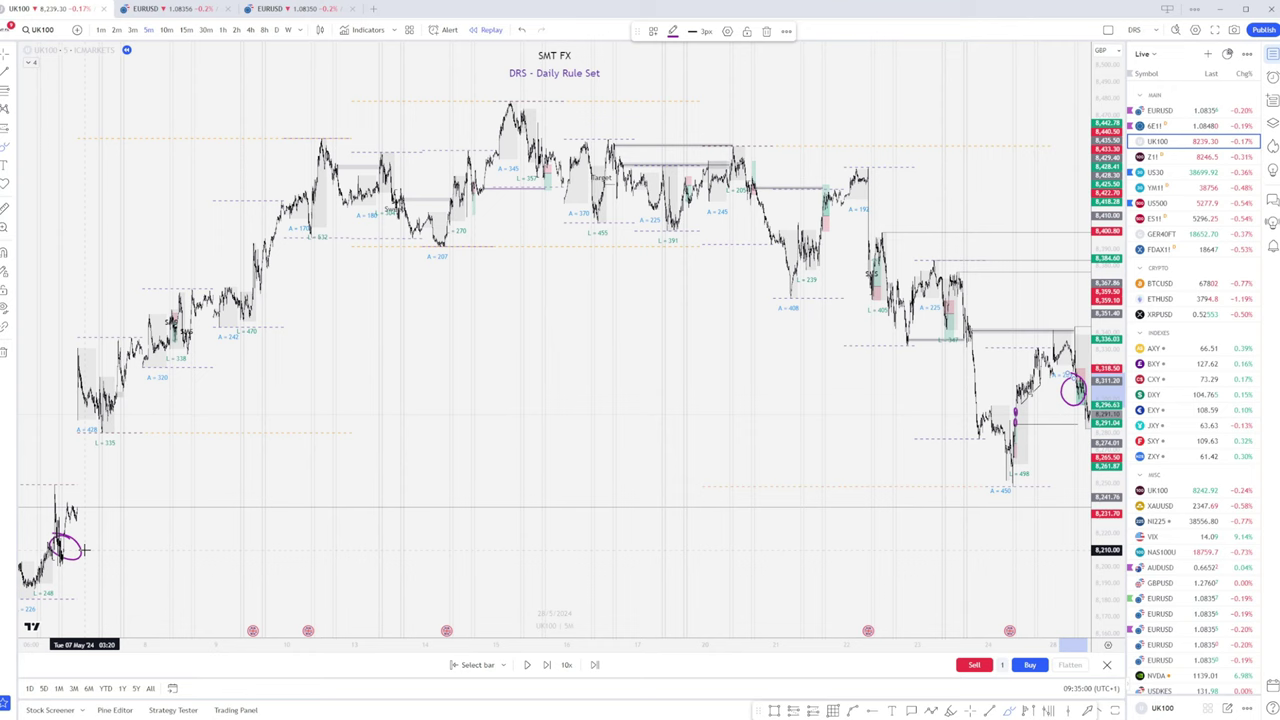
pyautogui.hotkey('ctrl', 'z')
pyautogui.hotkey('ctrl', 'z')
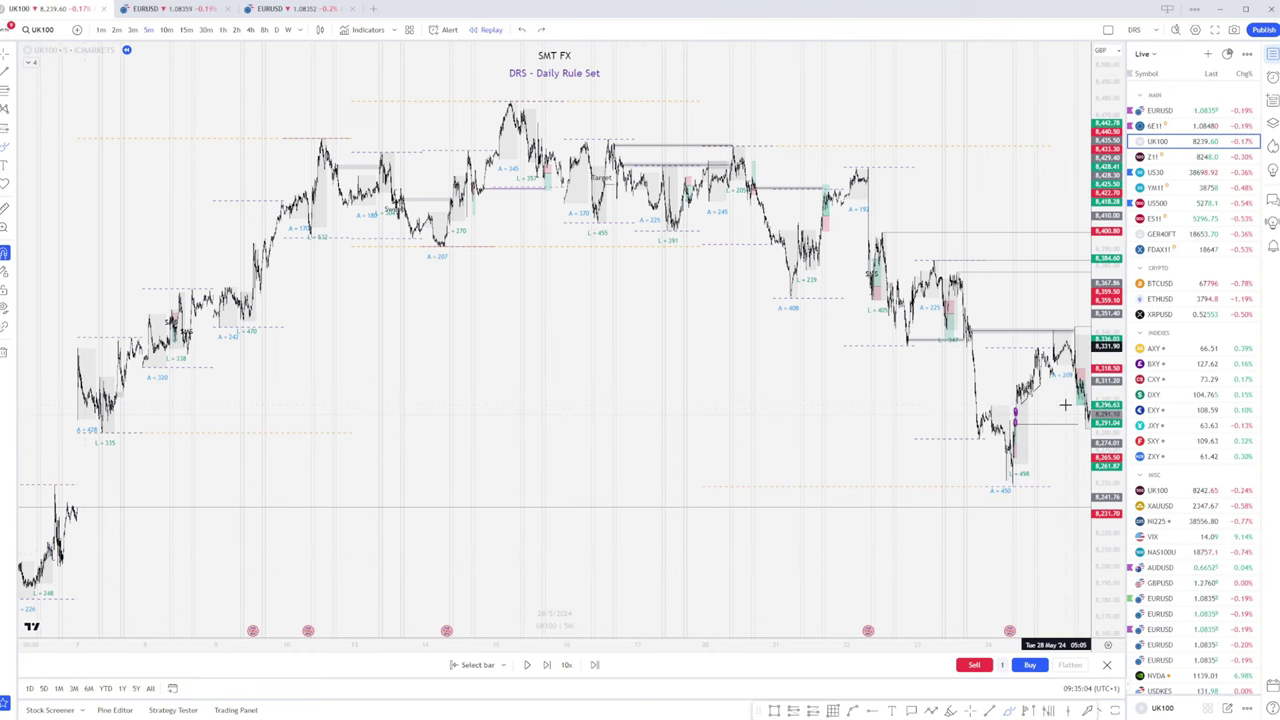
pyautogui.scroll(10, 1065, 404)
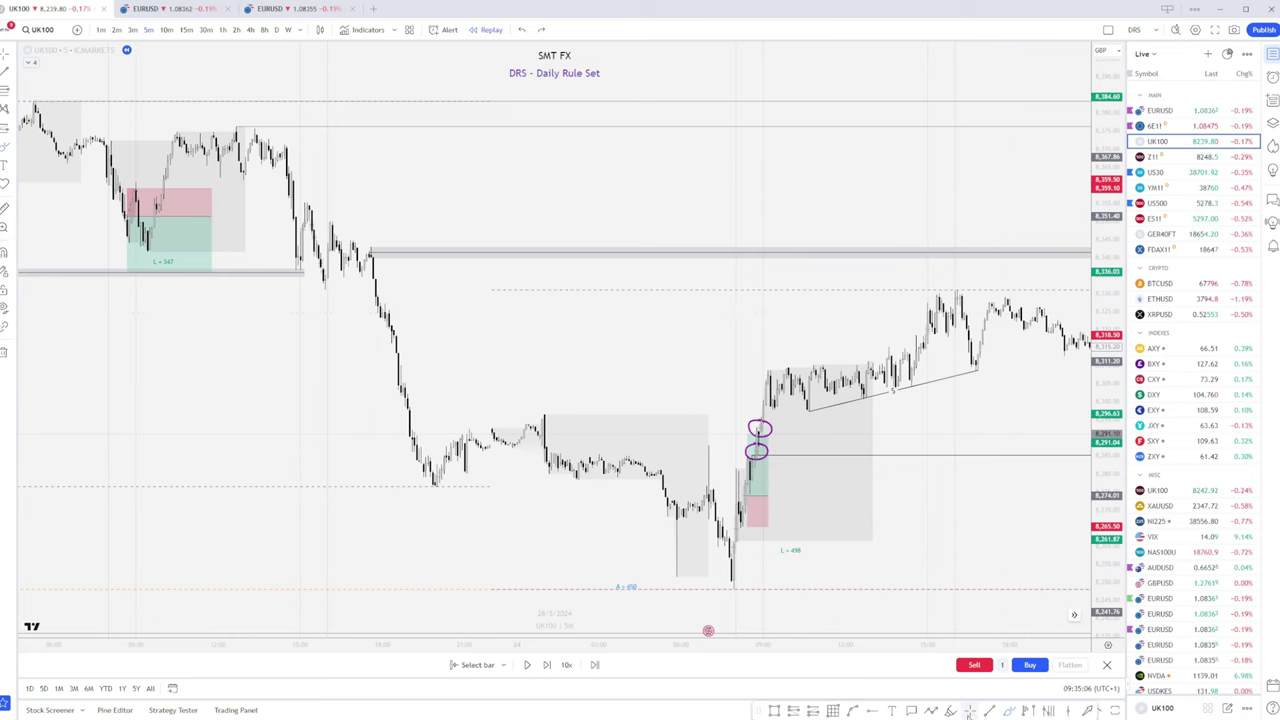
pyautogui.moveTo(974, 491); pyautogui.dragTo(535, 479)
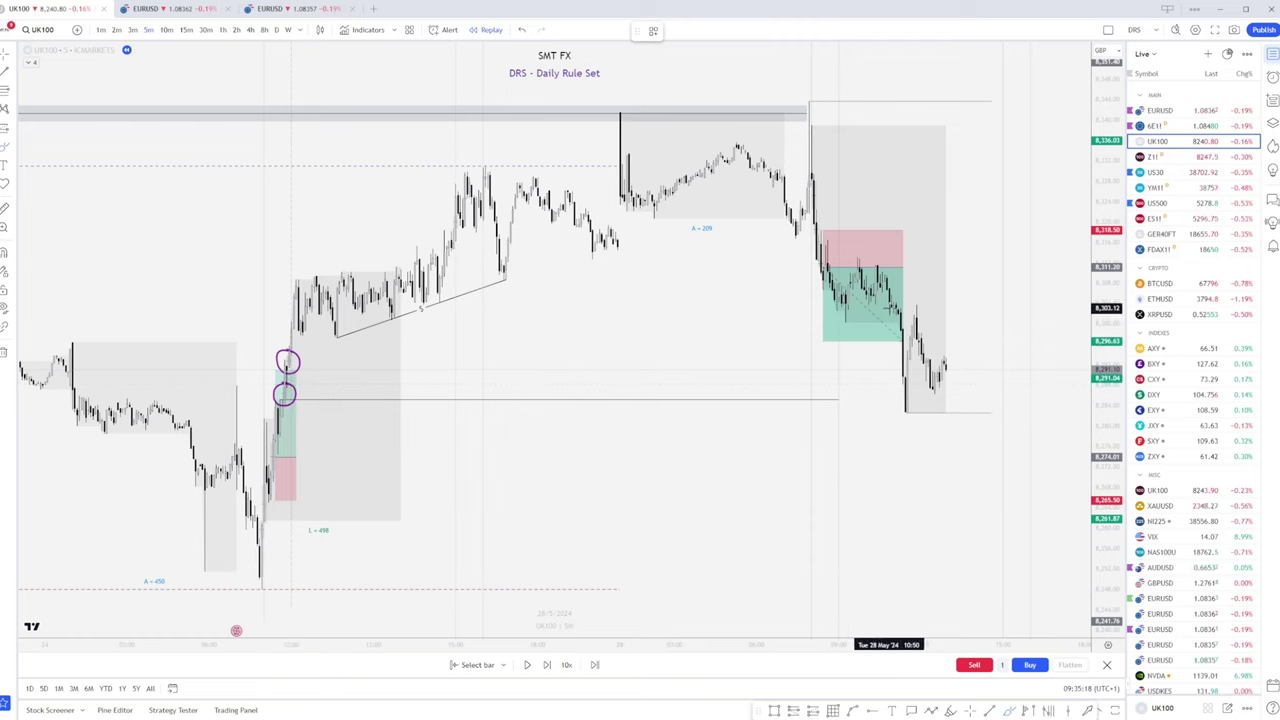
pyautogui.moveTo(777, 283); pyautogui.dragTo(870, 383)
pyautogui.moveTo(841, 318); pyautogui.dragTo(766, 396)
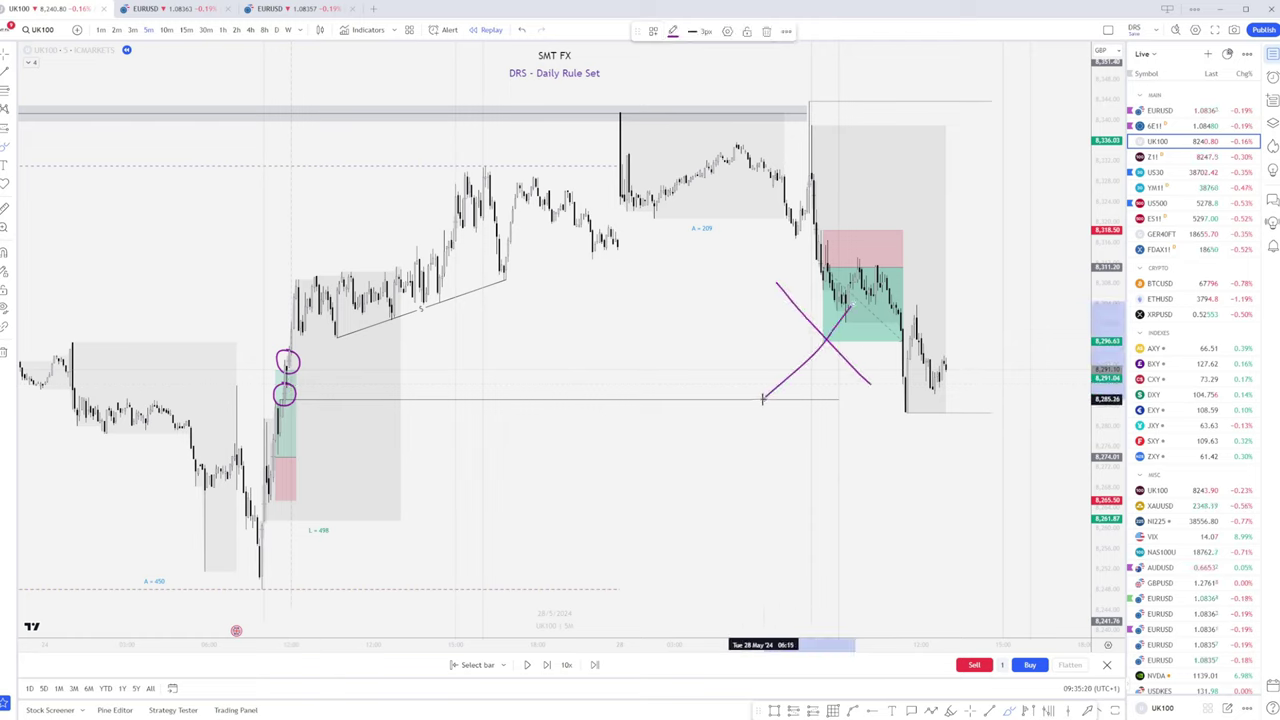
pyautogui.hotkey('ctrl', 'z')
pyautogui.hotkey('ctrl', 'z')
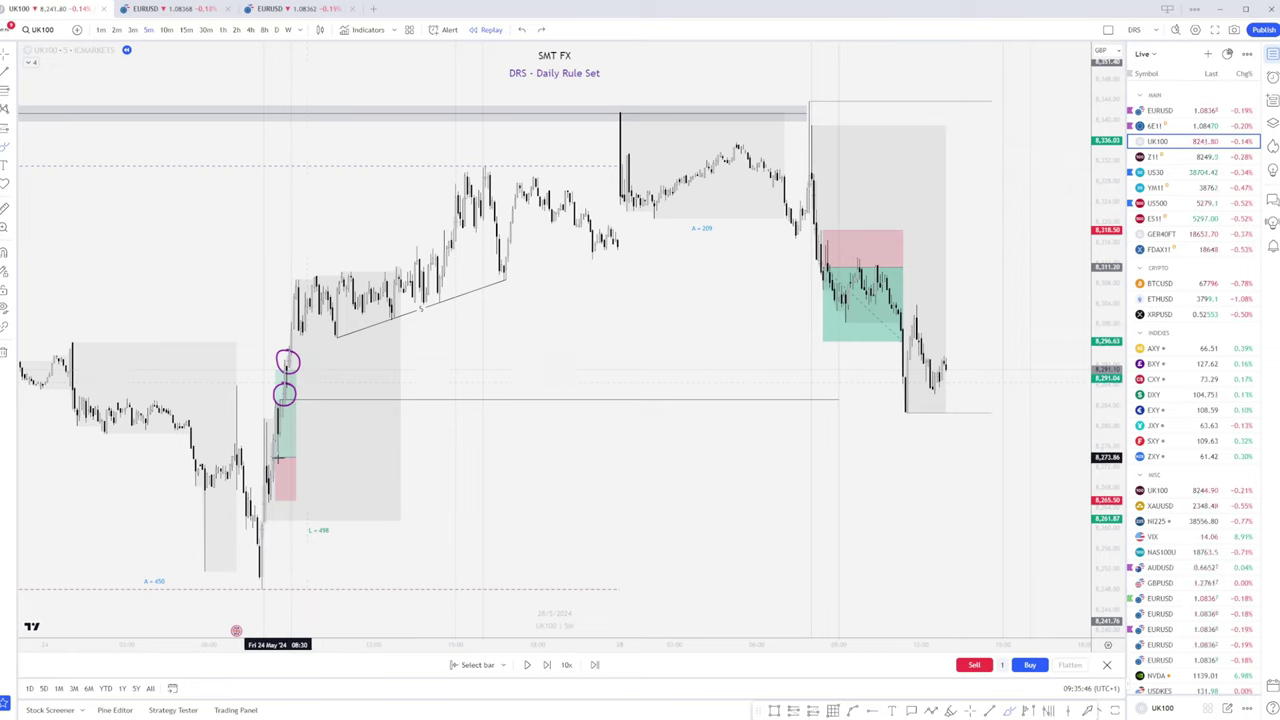
pyautogui.moveTo(279, 457); pyautogui.dragTo(400, 457)
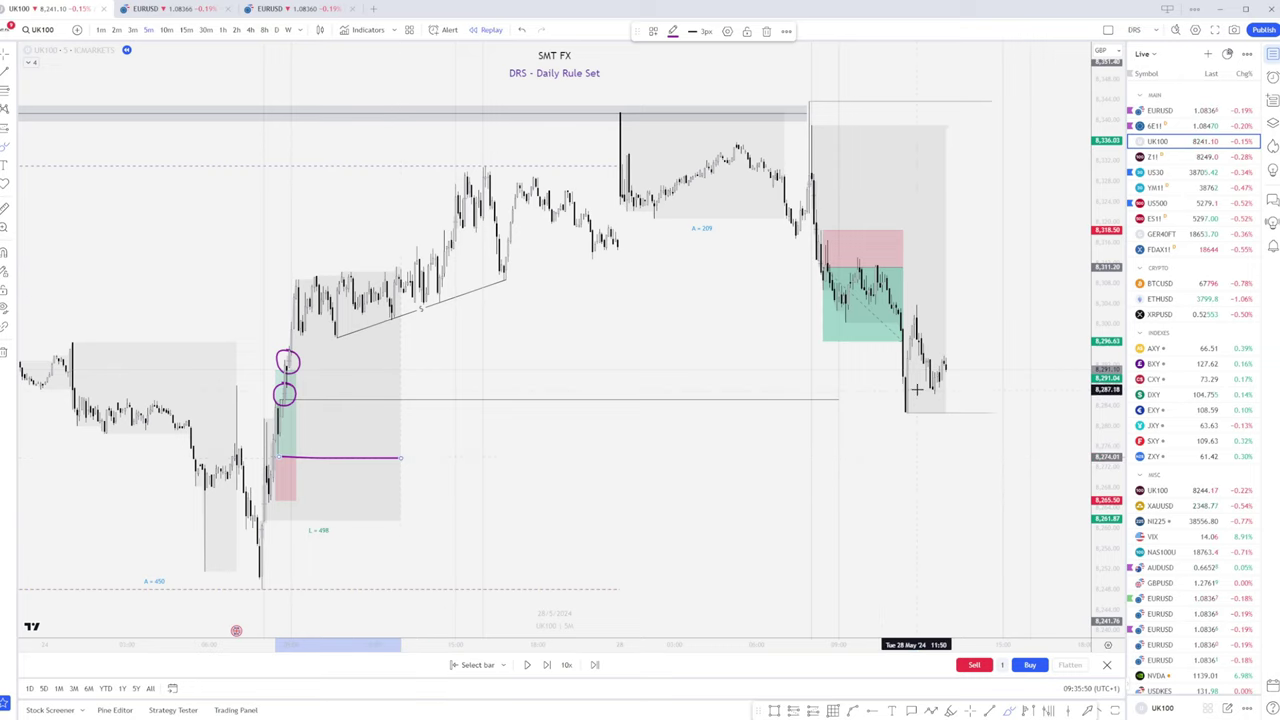
pyautogui.moveTo(910, 386)
pyautogui.mouseDown()
pyautogui.moveTo(897, 414)
pyautogui.moveTo(905, 384)
pyautogui.mouseUp()
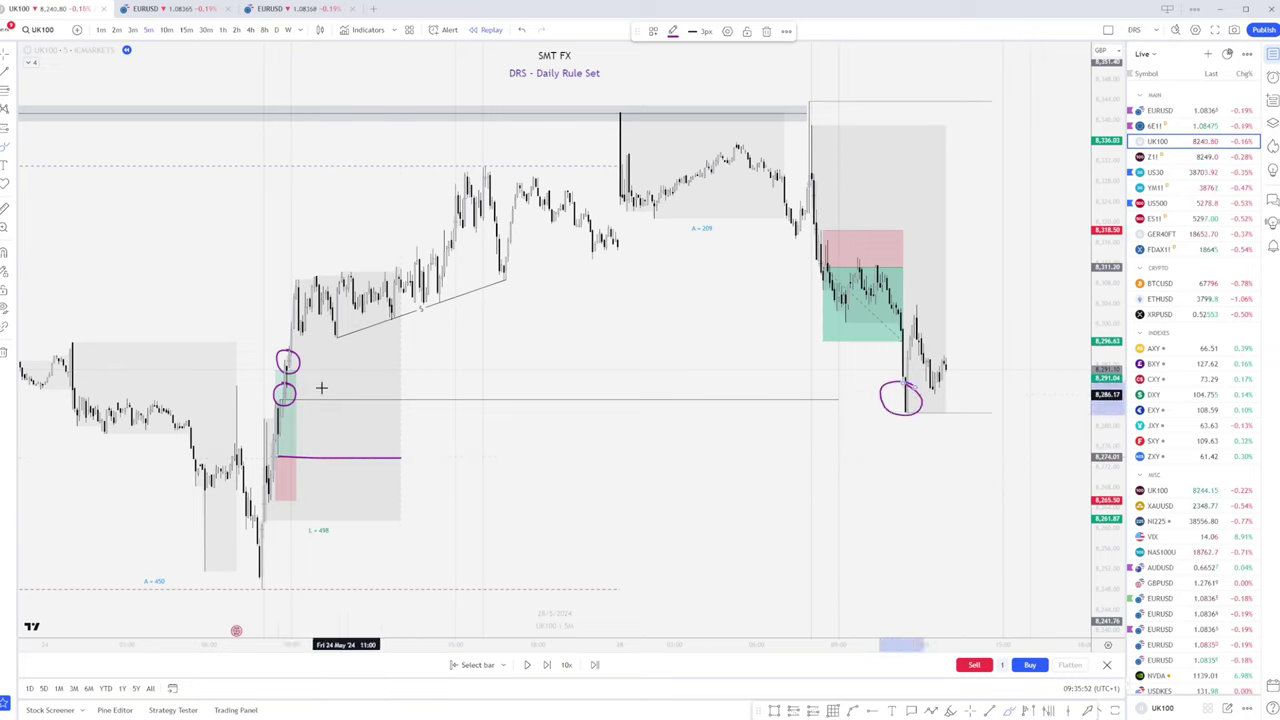
pyautogui.moveTo(310, 365)
pyautogui.mouseDown()
pyautogui.moveTo(330, 350)
pyautogui.moveTo(347, 368)
pyautogui.mouseUp()
pyautogui.hotkey('ctrl', 'z')
pyautogui.hotkey('ctrl', 'z')
pyautogui.hotkey('ctrl', 'z')
pyautogui.hotkey('ctrl', 'z')
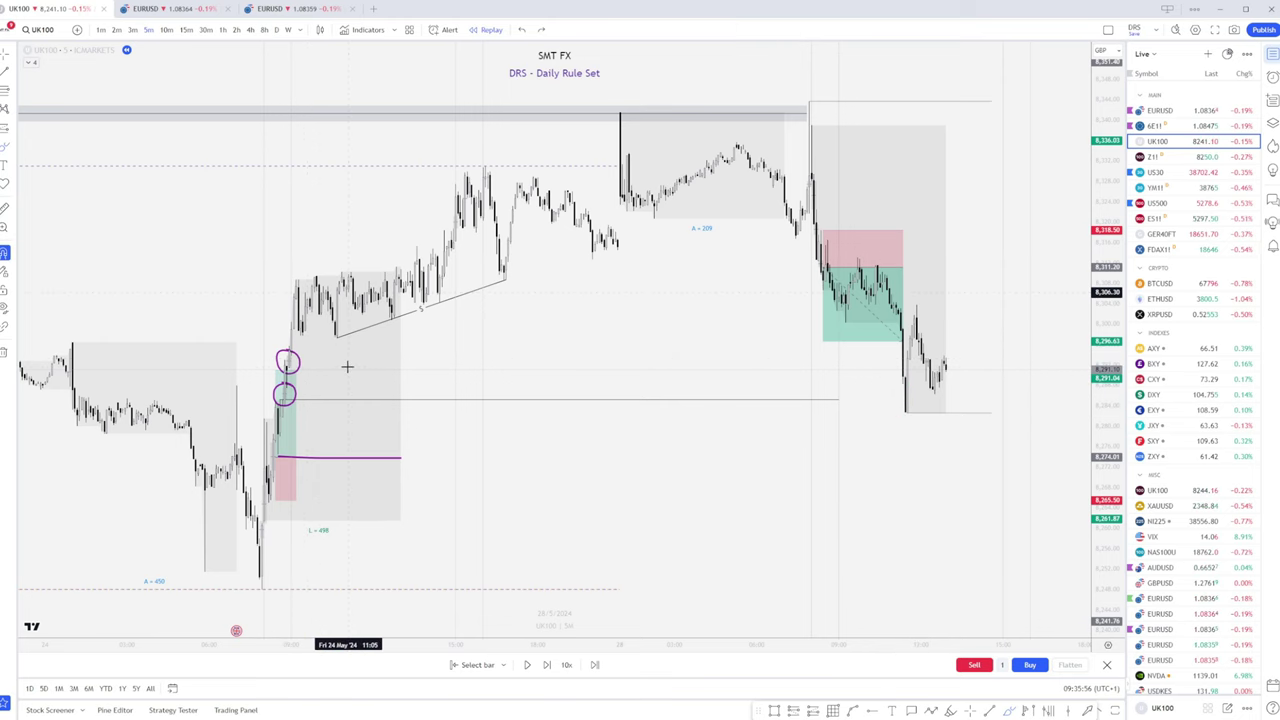
# Remove the two purple circles and the 28 May short position from the chart
pyautogui.hscroll(-5, 347, 366)
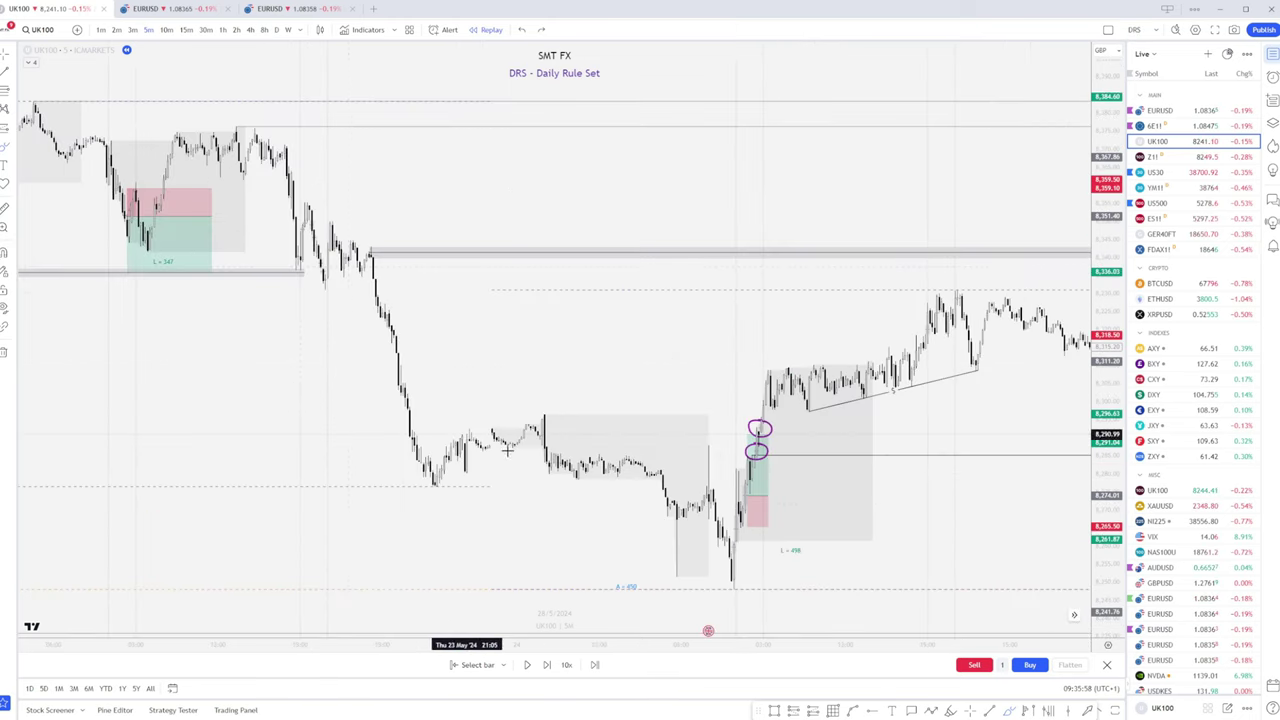
pyautogui.moveTo(997, 437); pyautogui.dragTo(380, 380)
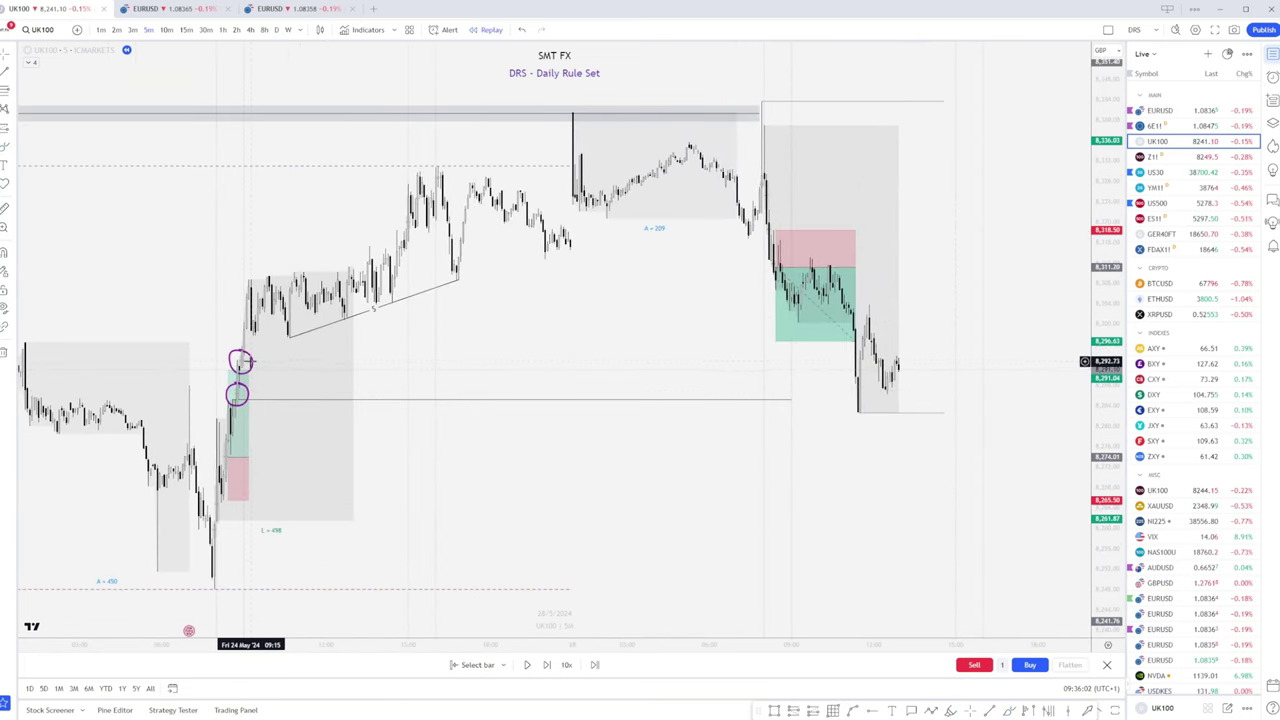
pyautogui.hotkey('ctrl', 'z')
pyautogui.click(238, 392)
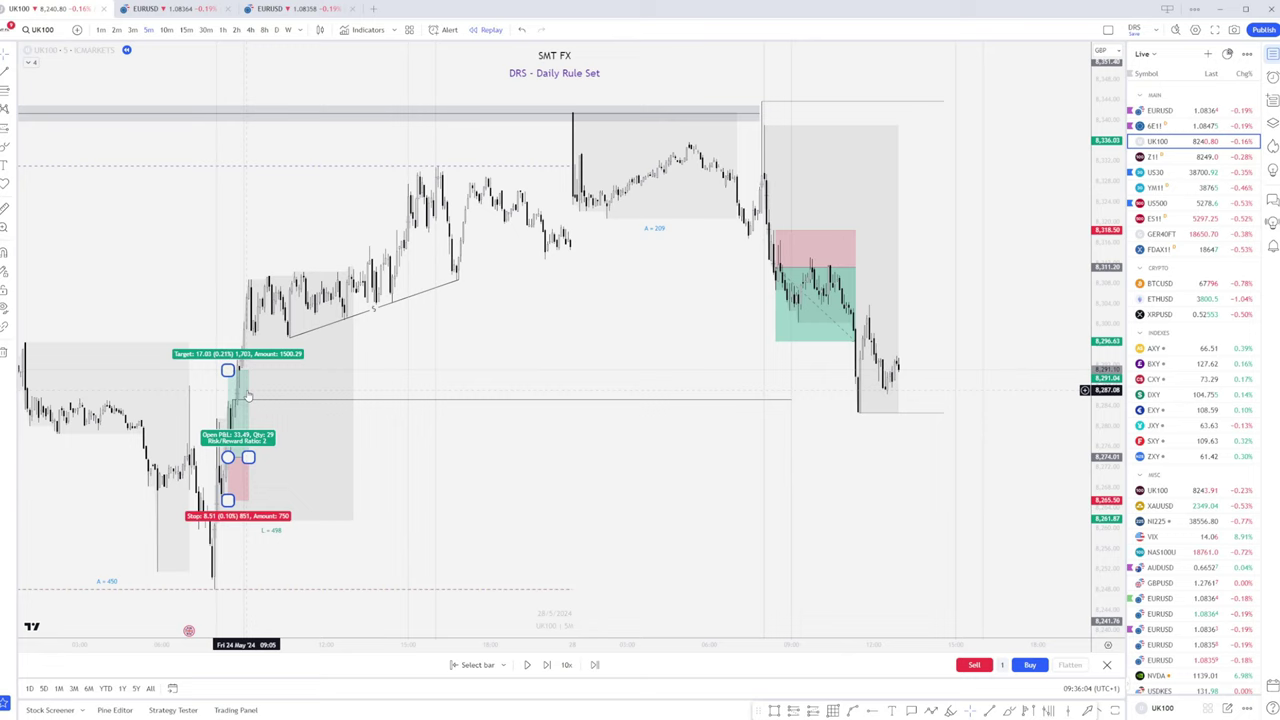
pyautogui.press('Delete')
pyautogui.click(816, 288)
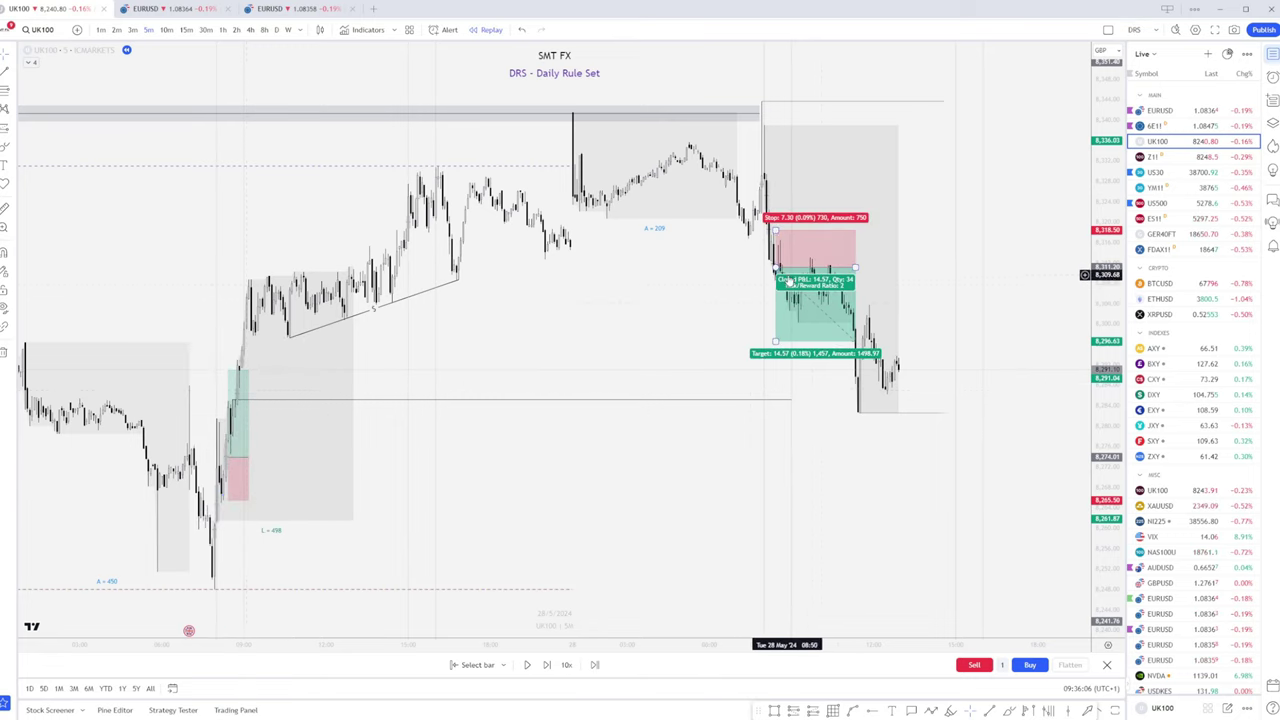
pyautogui.press('Delete')
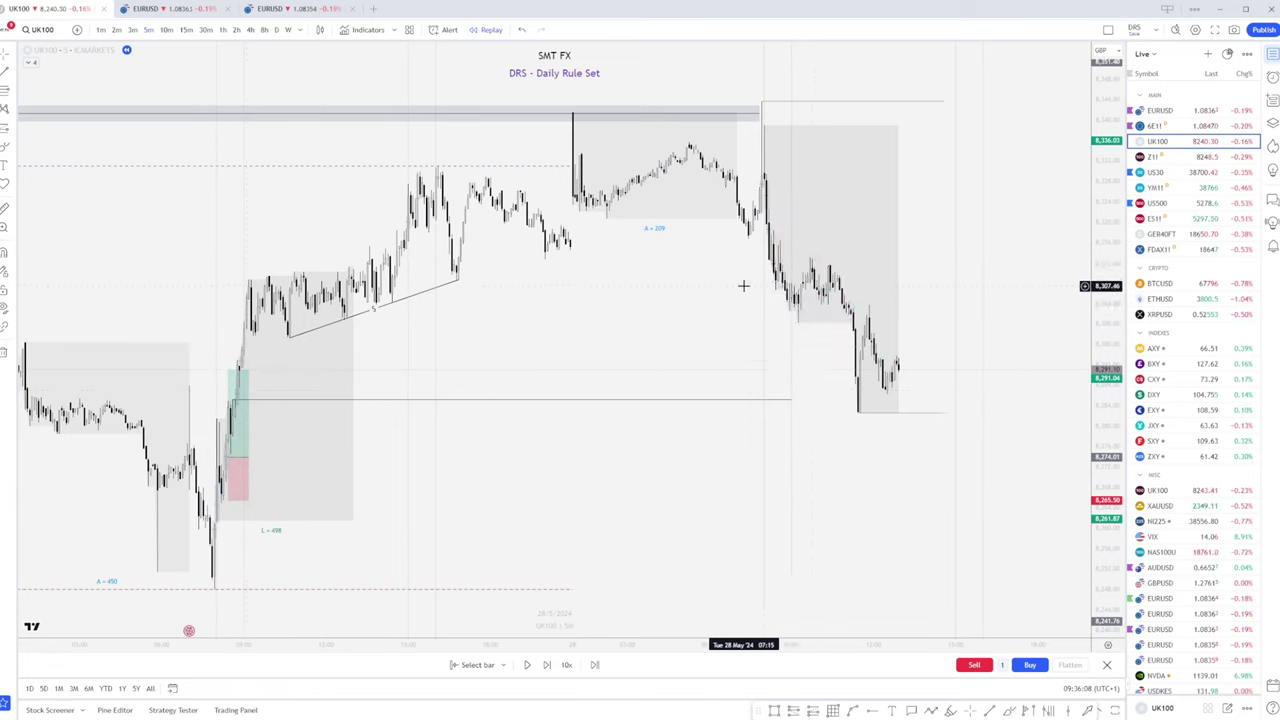
# Restart the replay from an earlier bar and bring earlier price history into view
pyautogui.click(455, 666)
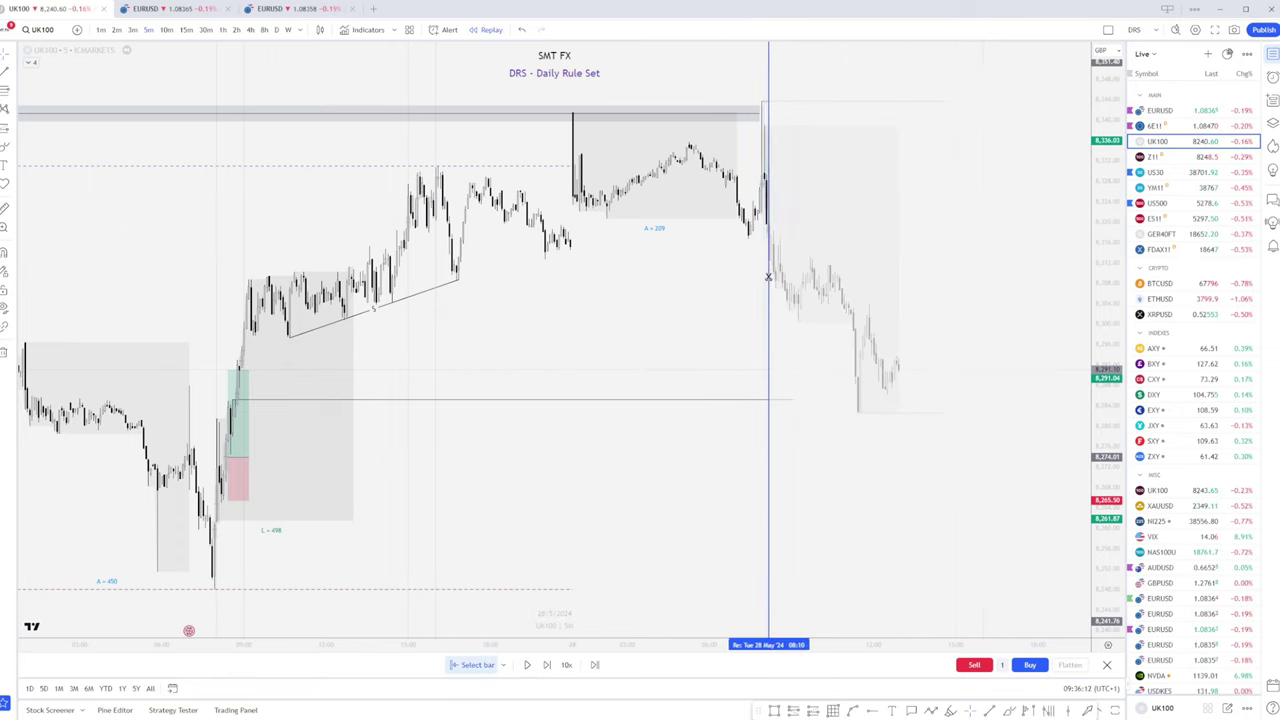
pyautogui.click(763, 279)
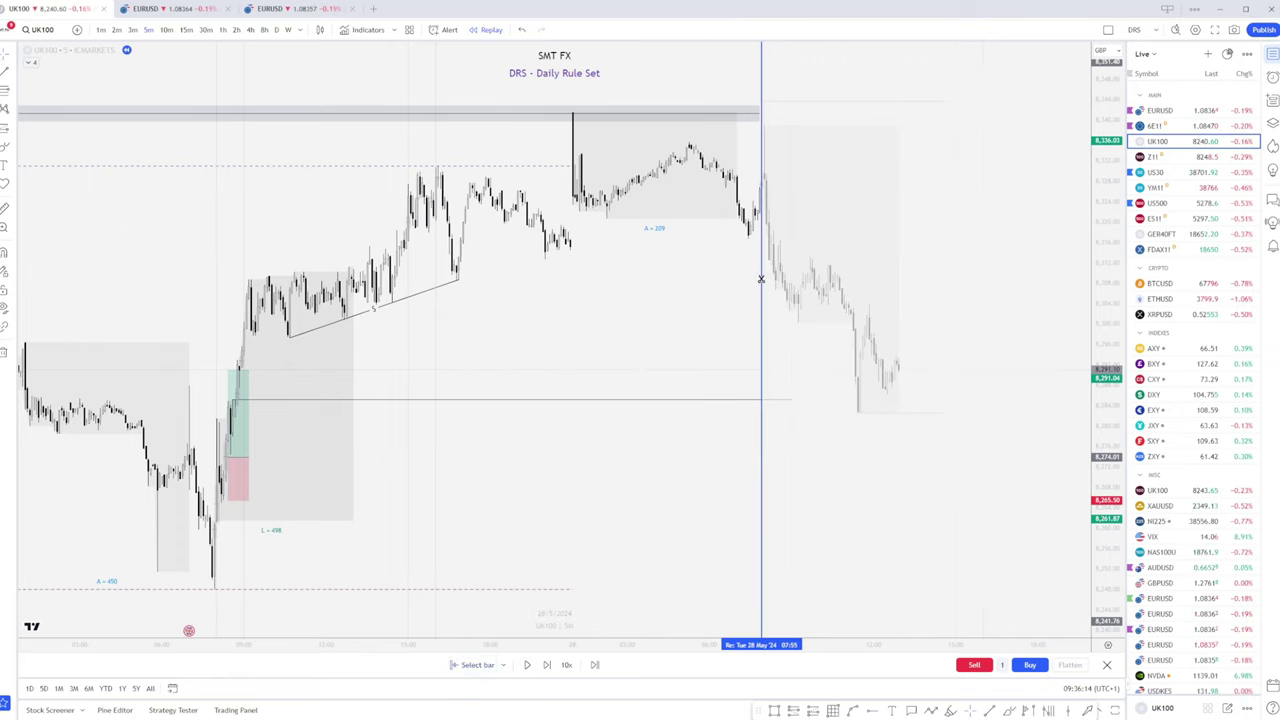
pyautogui.moveTo(791, 315); pyautogui.dragTo(909, 334)
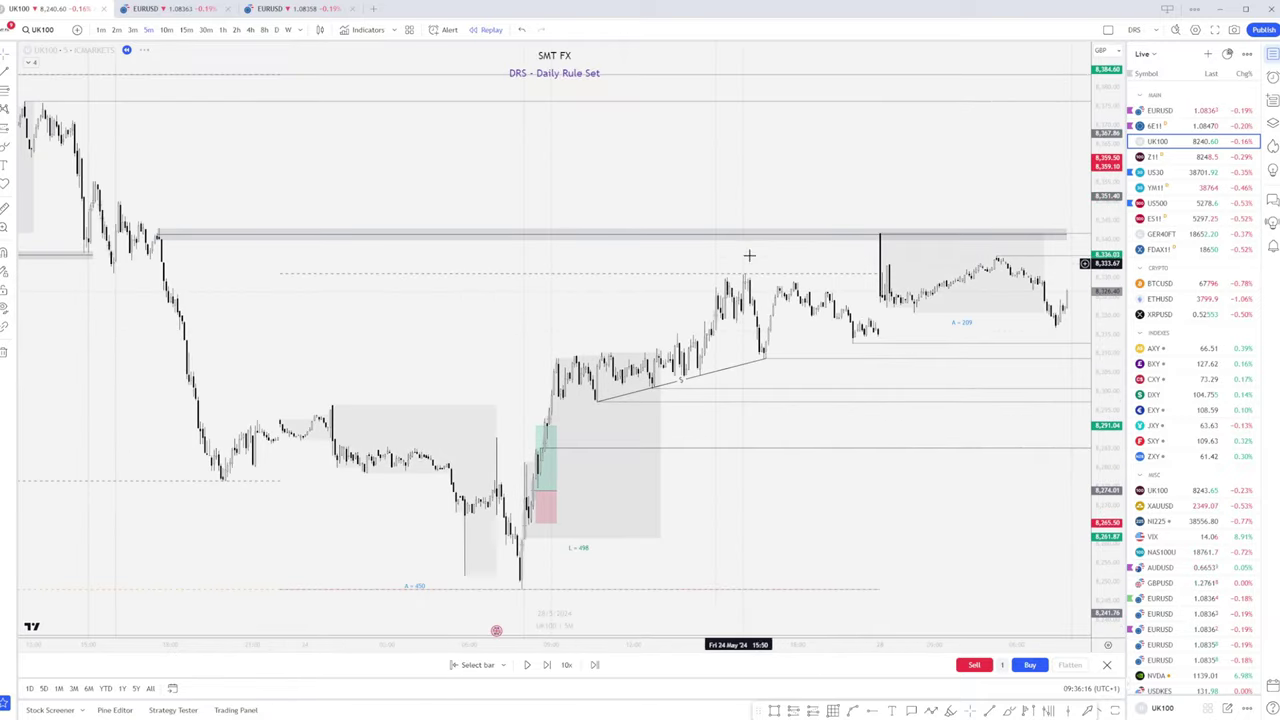
pyautogui.scroll(5, 923, 306)
pyautogui.moveTo(985, 253); pyautogui.dragTo(680, 249)
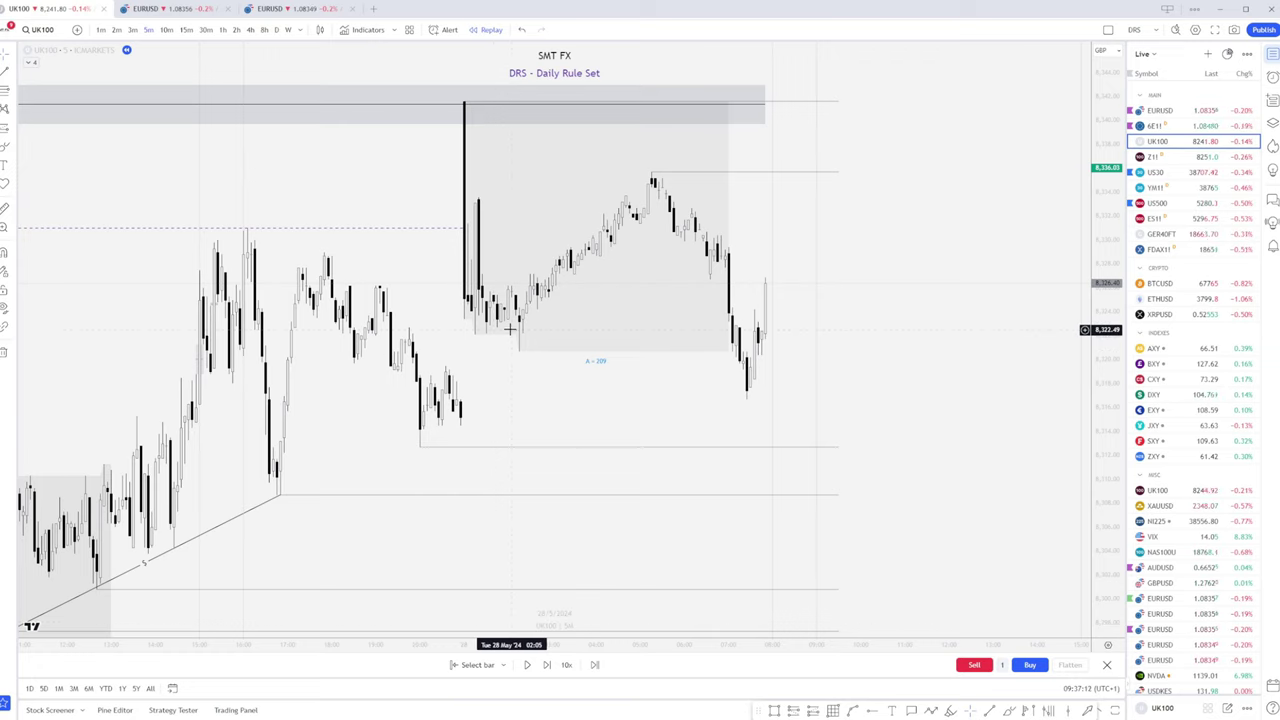
pyautogui.scroll(-4, 510, 300)
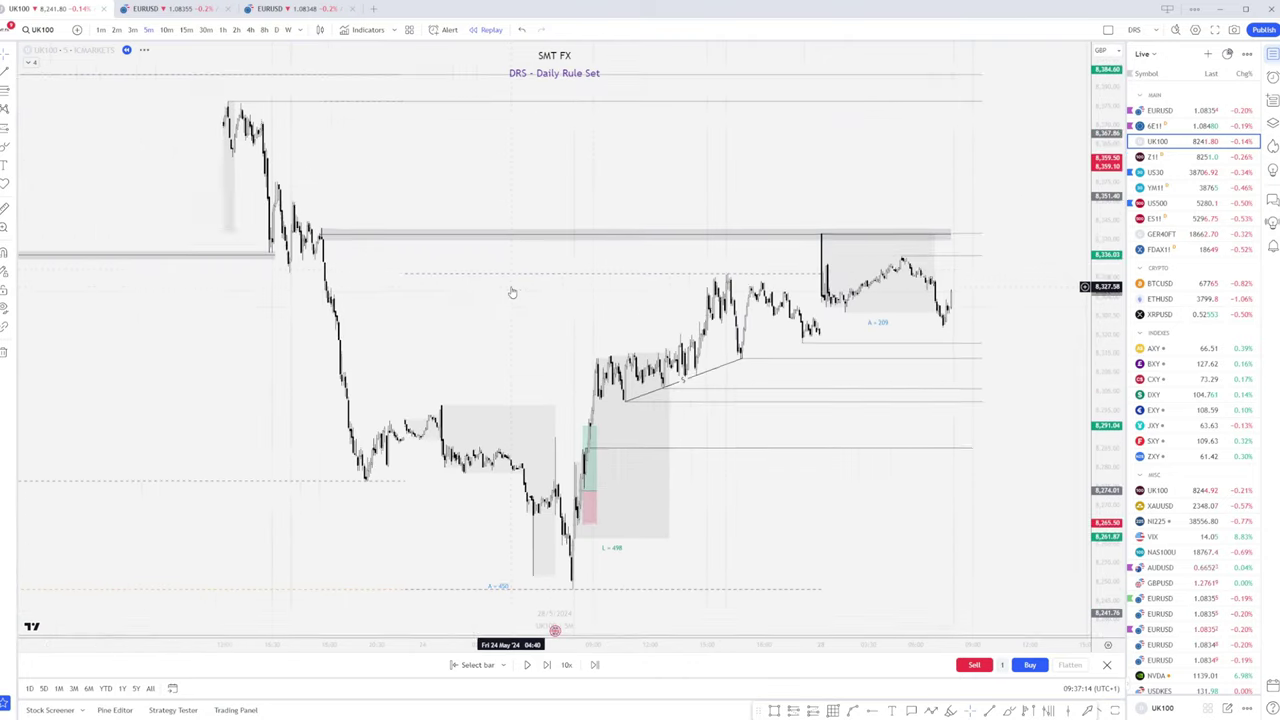
pyautogui.click(571, 254)
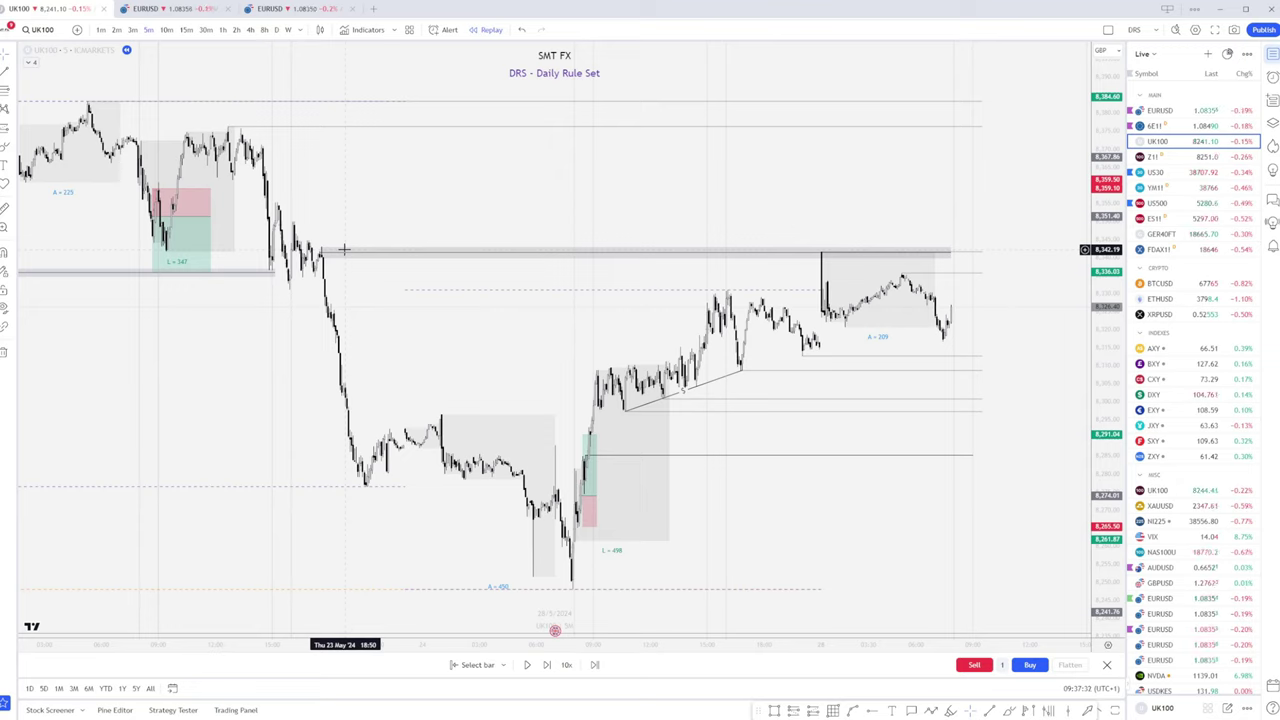
pyautogui.click(821, 257)
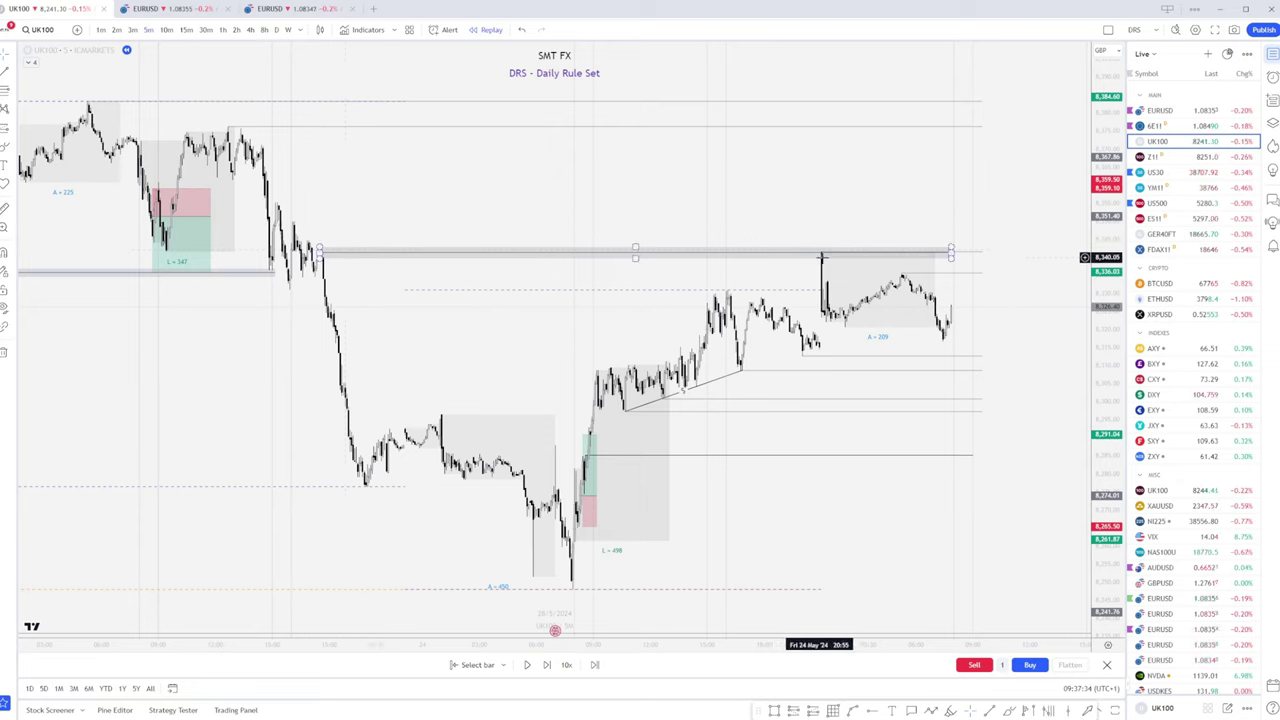
pyautogui.click(805, 263)
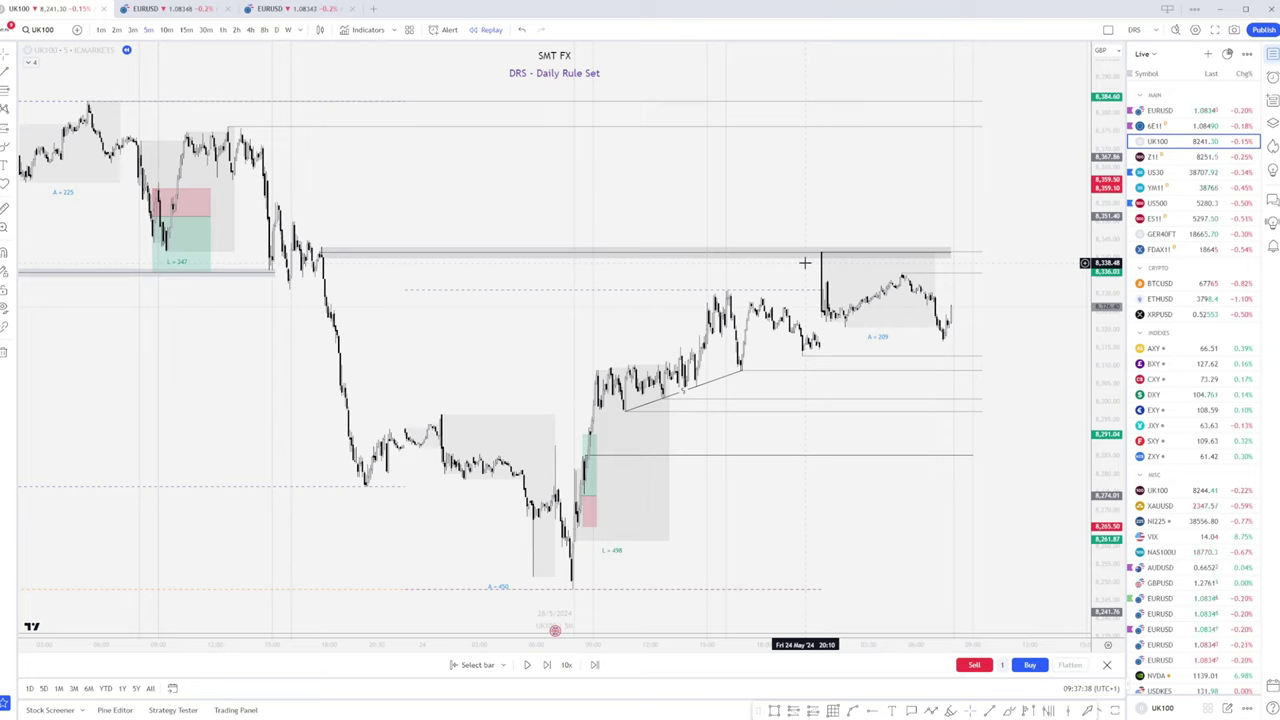
pyautogui.click(822, 257)
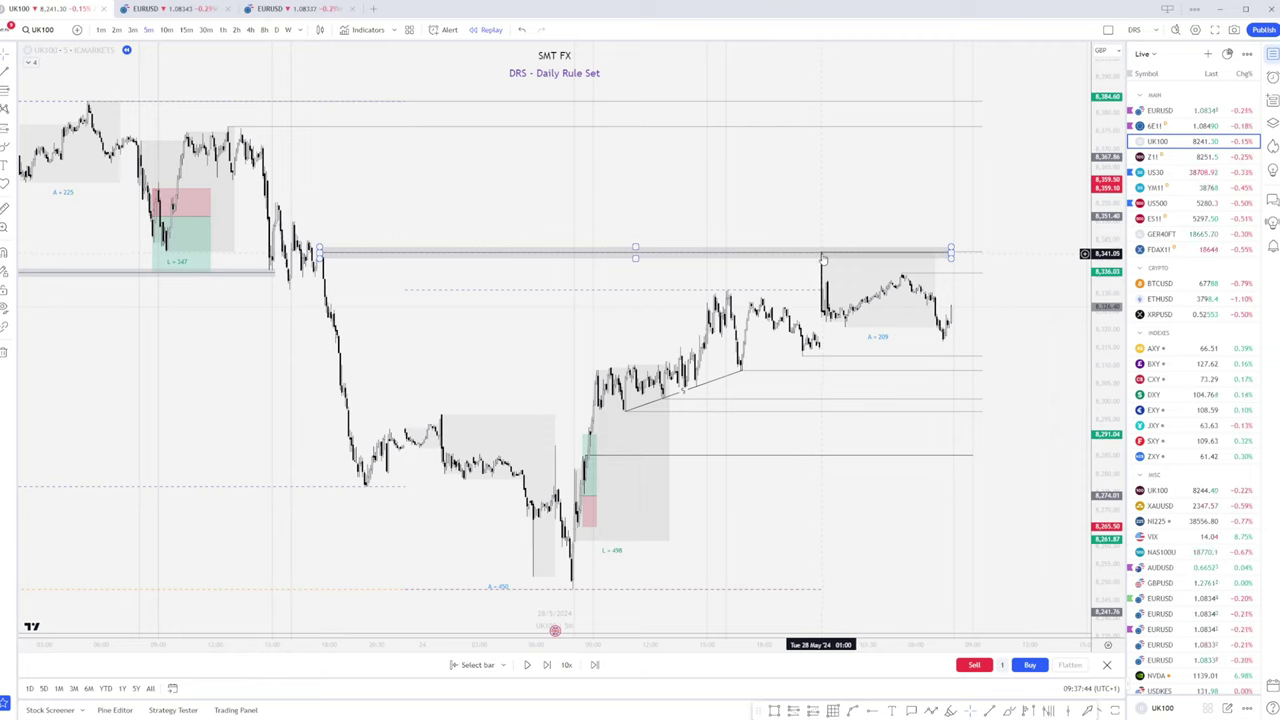
pyautogui.click(826, 316)
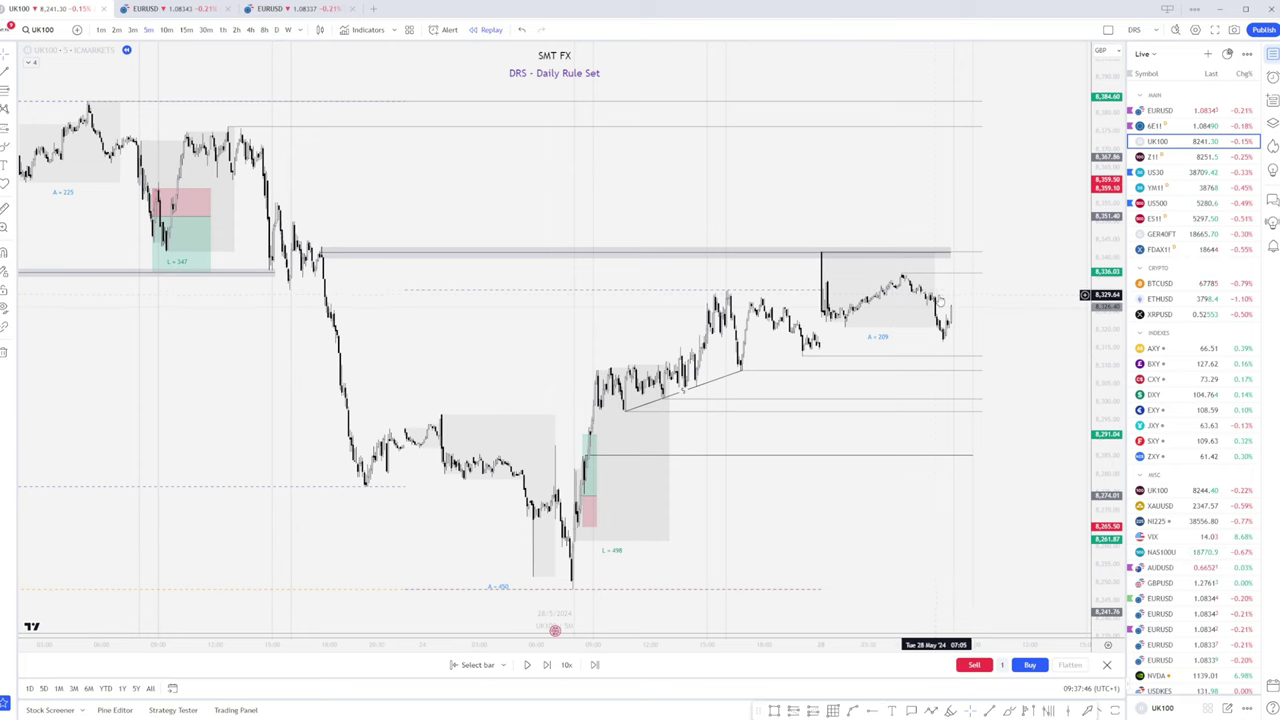
# Zoom in on recent candles and advance the replay five bars to the sharp drop near 8,312
pyautogui.scroll(5, 935, 293)
pyautogui.scroll(2, 935, 293)
pyautogui.moveTo(840, 291); pyautogui.dragTo(880, 294)
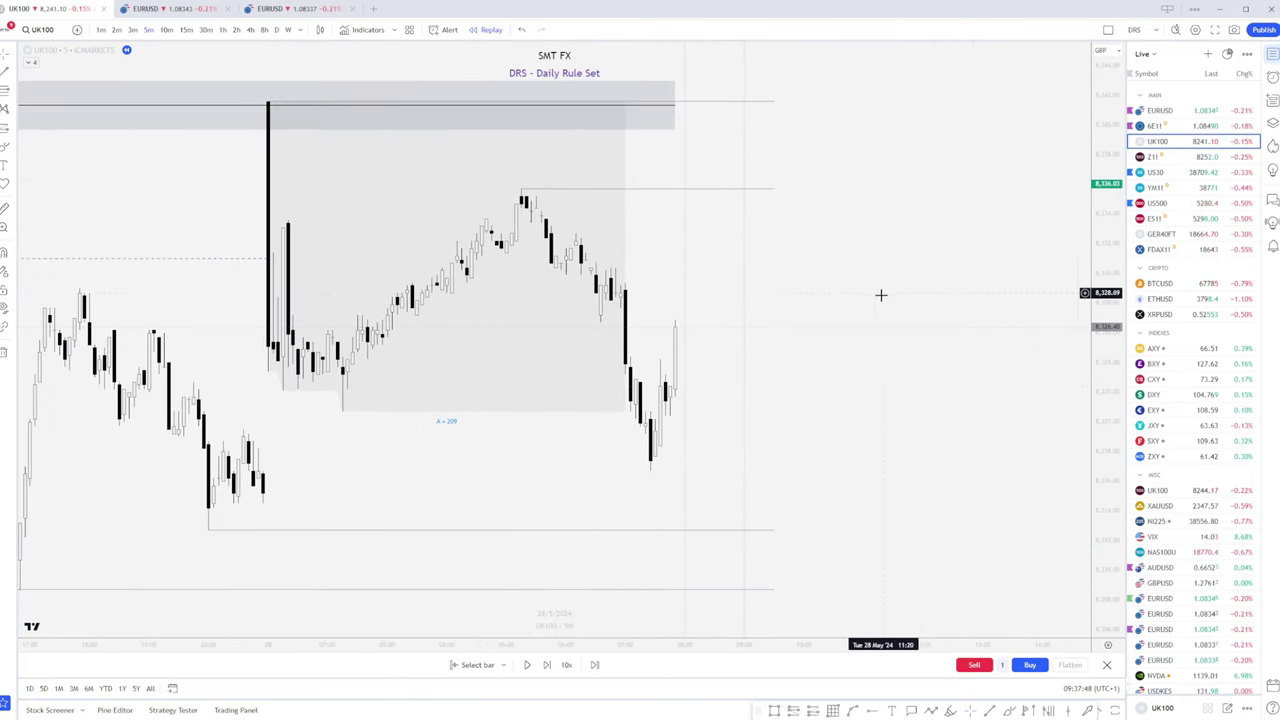
pyautogui.click(545, 665)
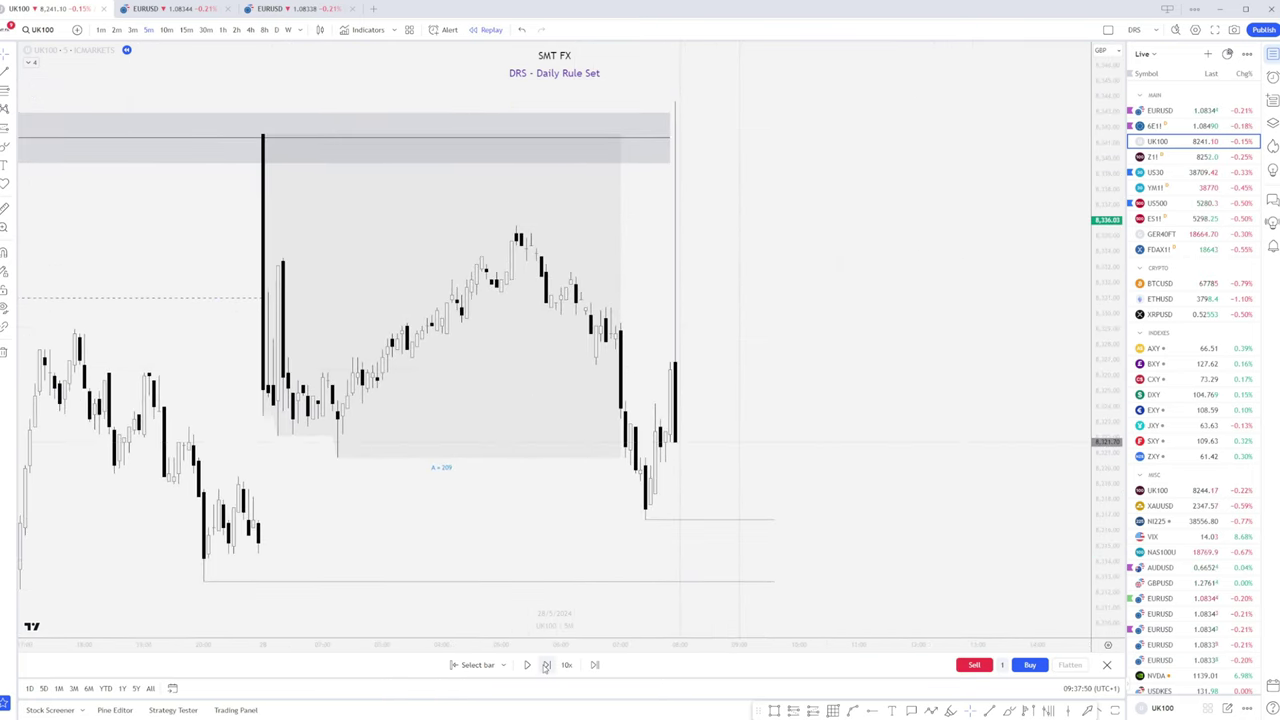
pyautogui.click(545, 665)
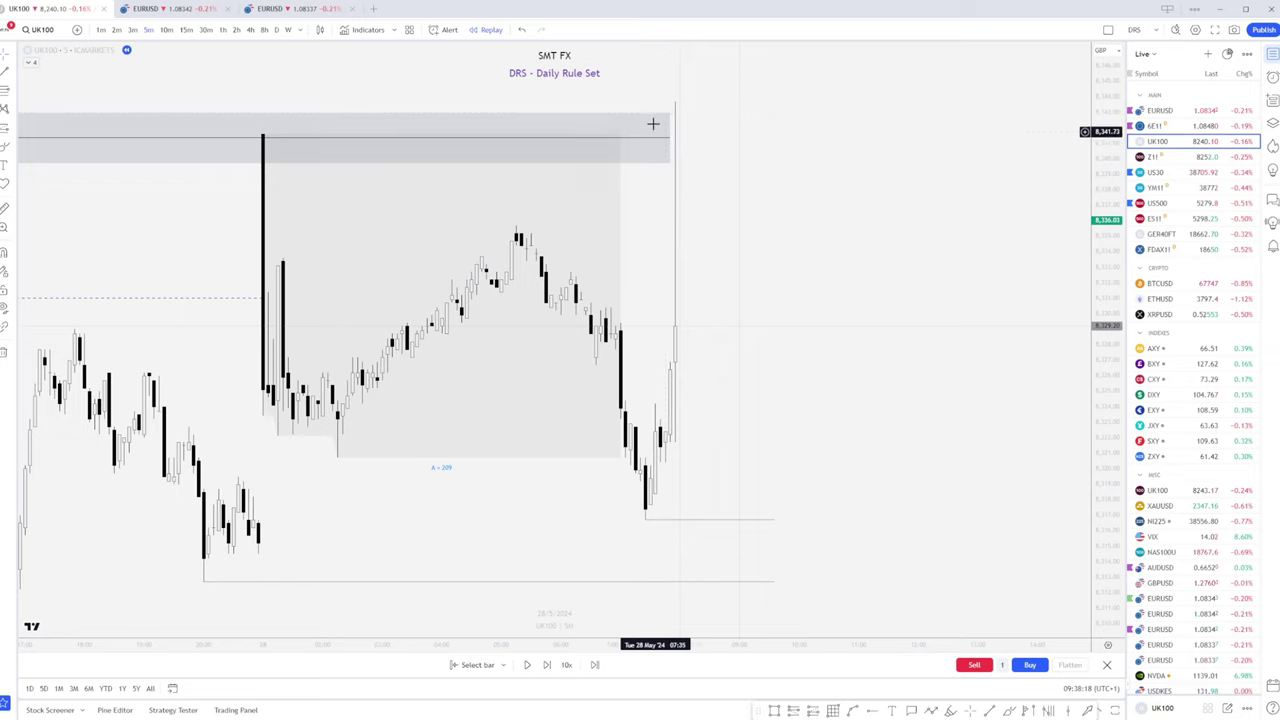
pyautogui.click(546, 666)
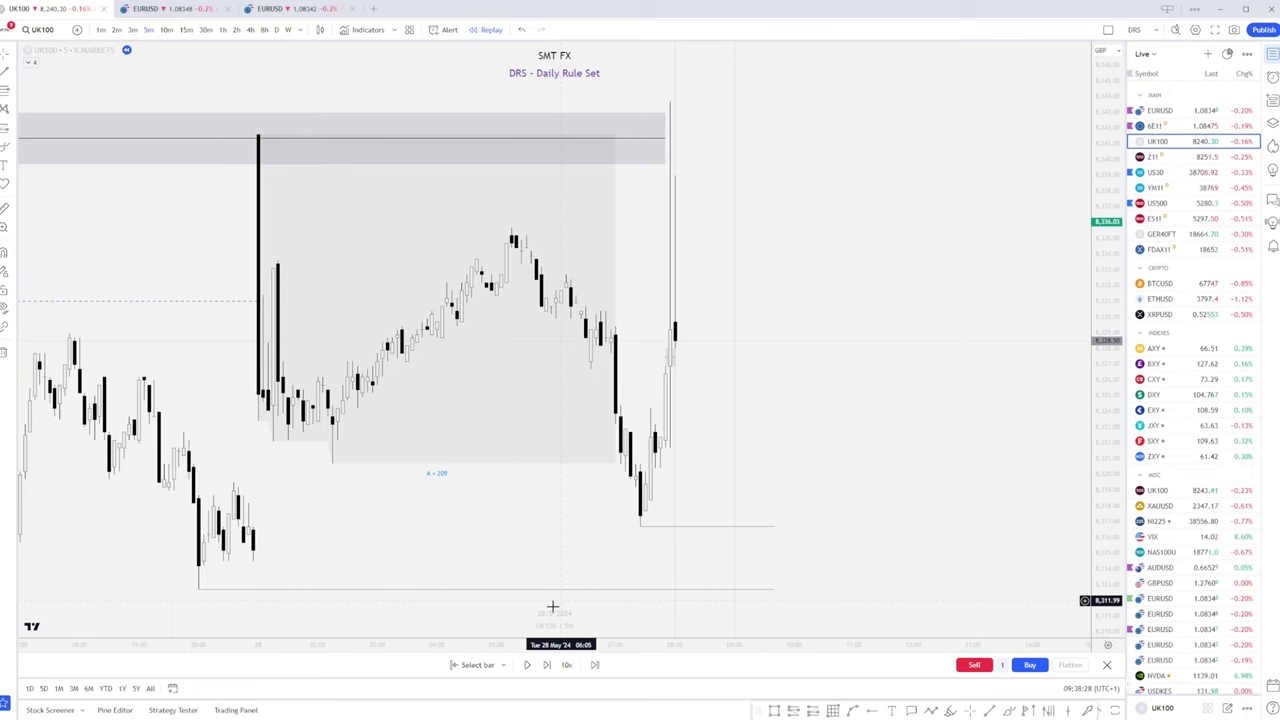
pyautogui.click(547, 665)
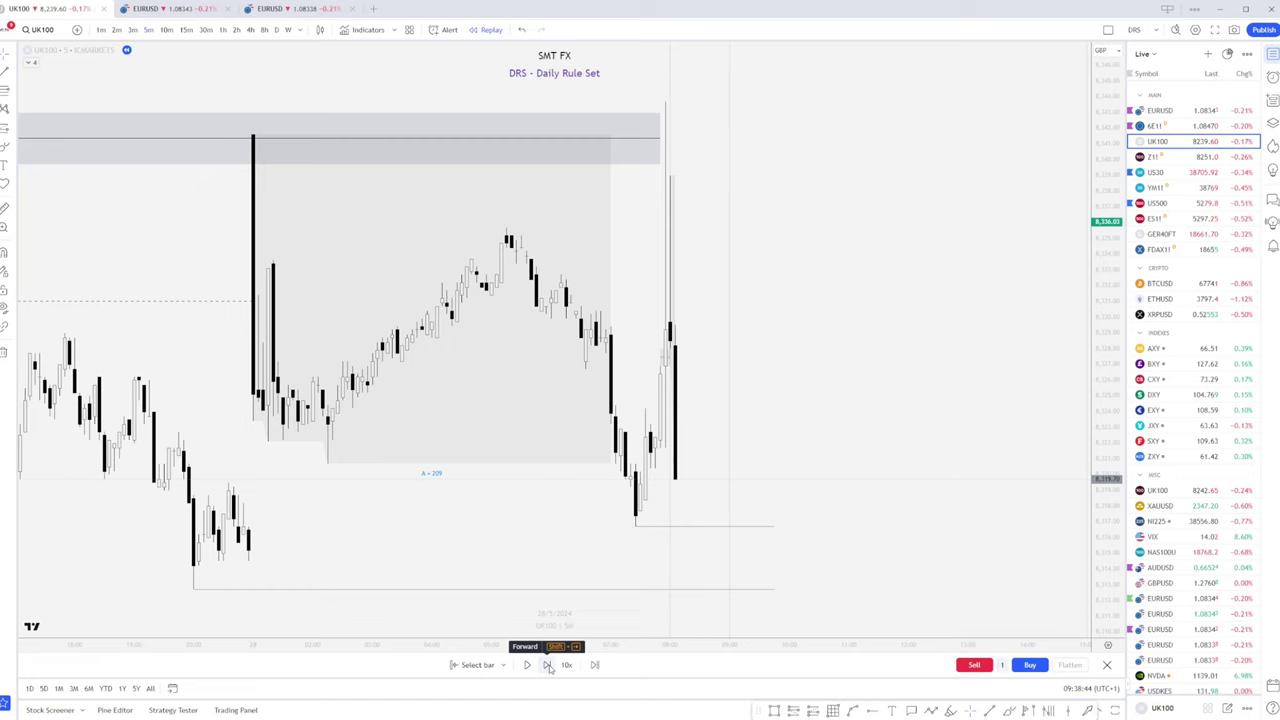
pyautogui.click(547, 665)
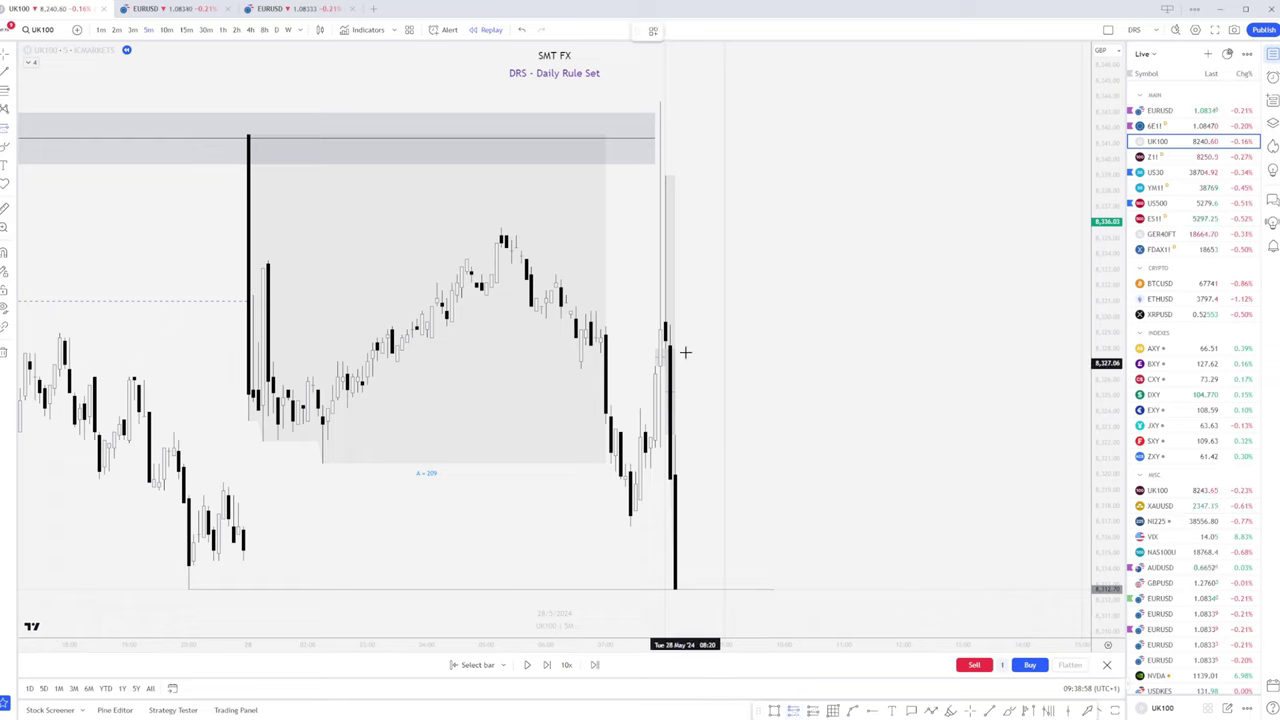
# Place a short near 8,325 on the 08:10 bar, stop 13.77 above the spike, 2:1 target
pyautogui.click(675, 435)
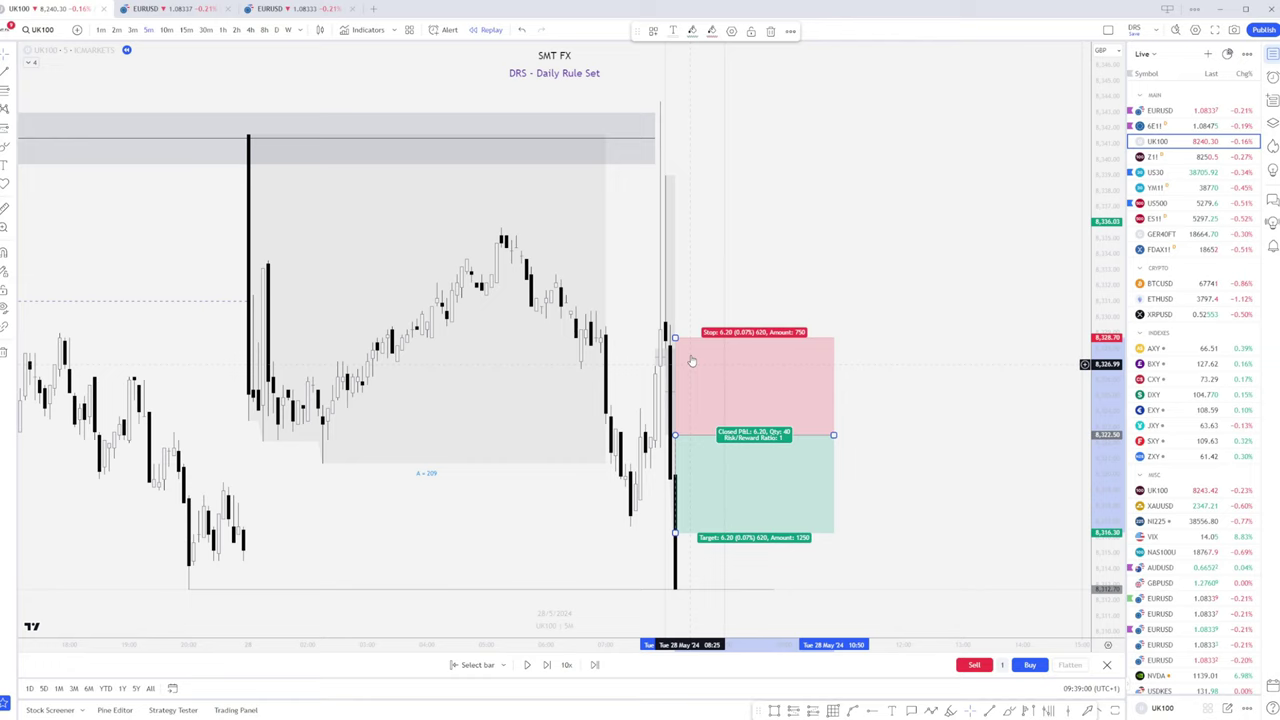
pyautogui.moveTo(675, 338); pyautogui.dragTo(676, 175)
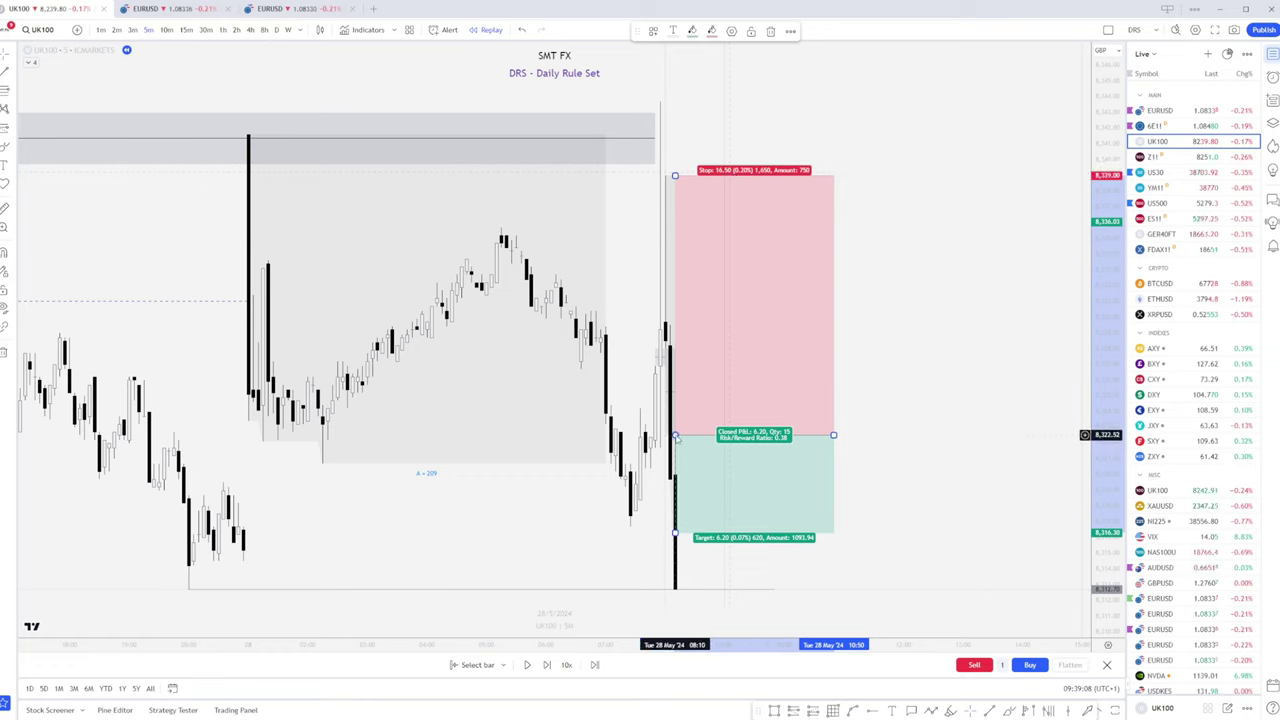
pyautogui.moveTo(676, 437); pyautogui.dragTo(676, 397)
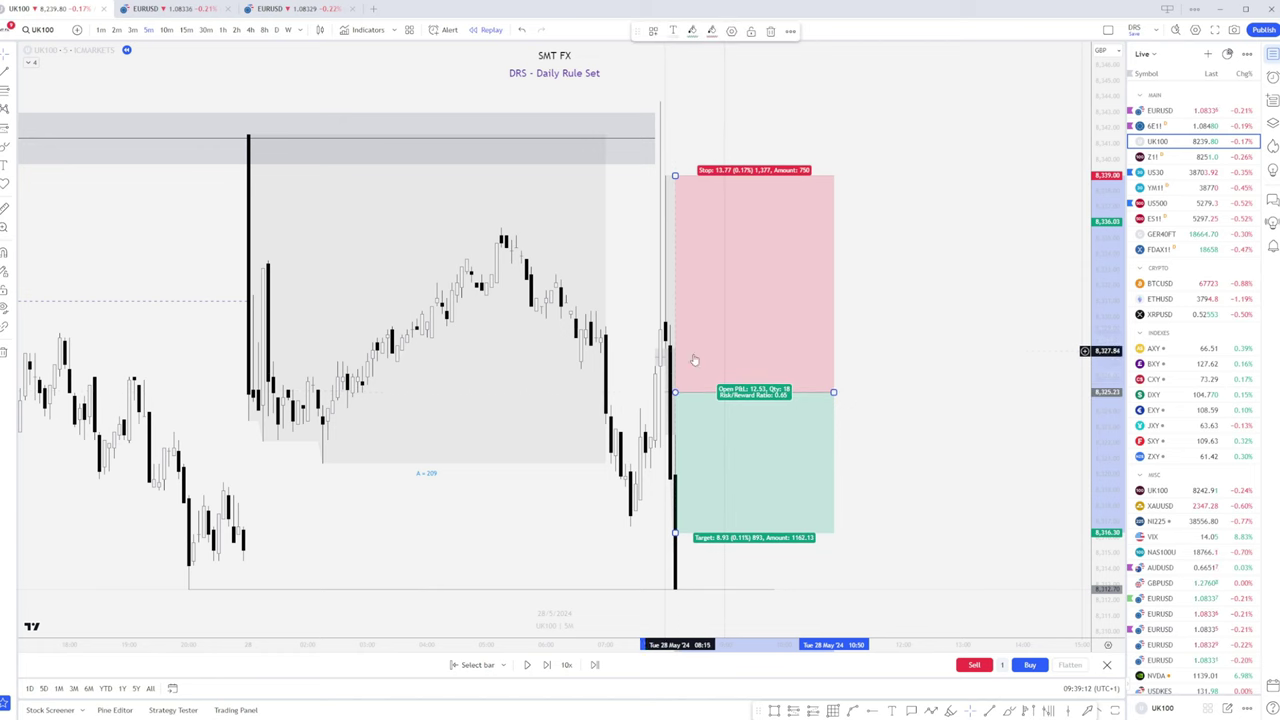
pyautogui.scroll(-5, 929, 491)
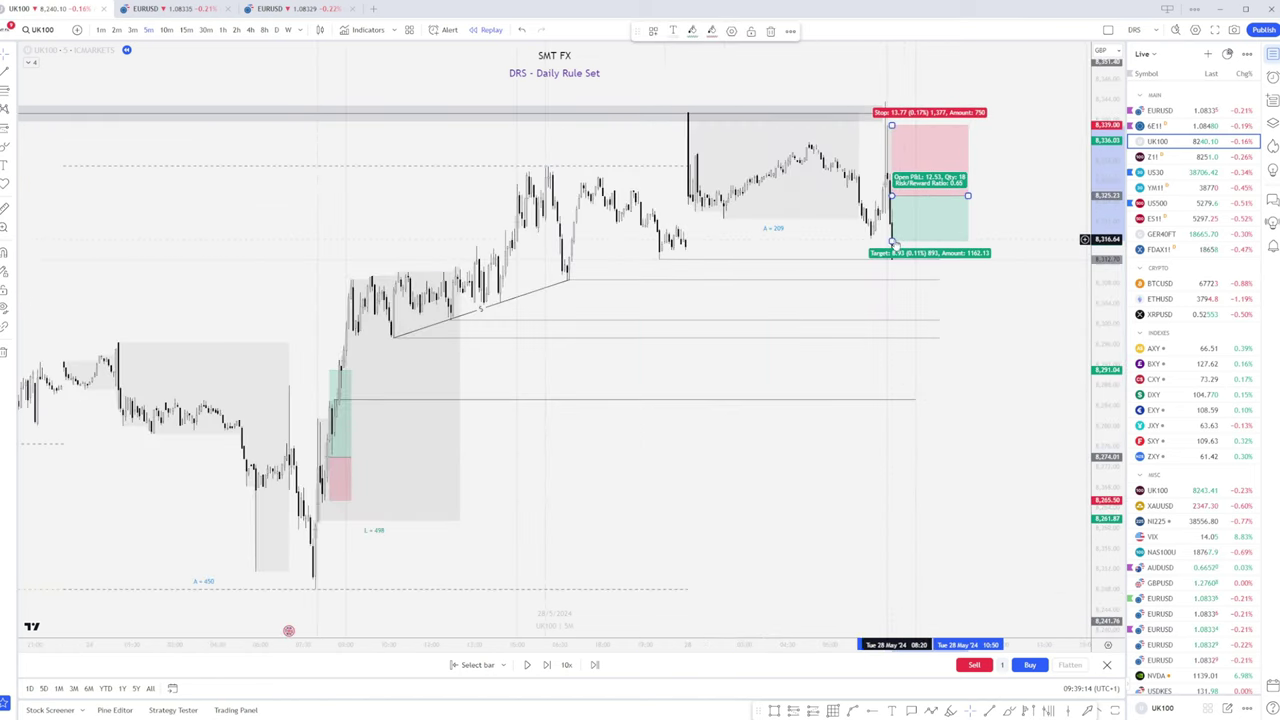
pyautogui.moveTo(891, 242); pyautogui.dragTo(895, 335)
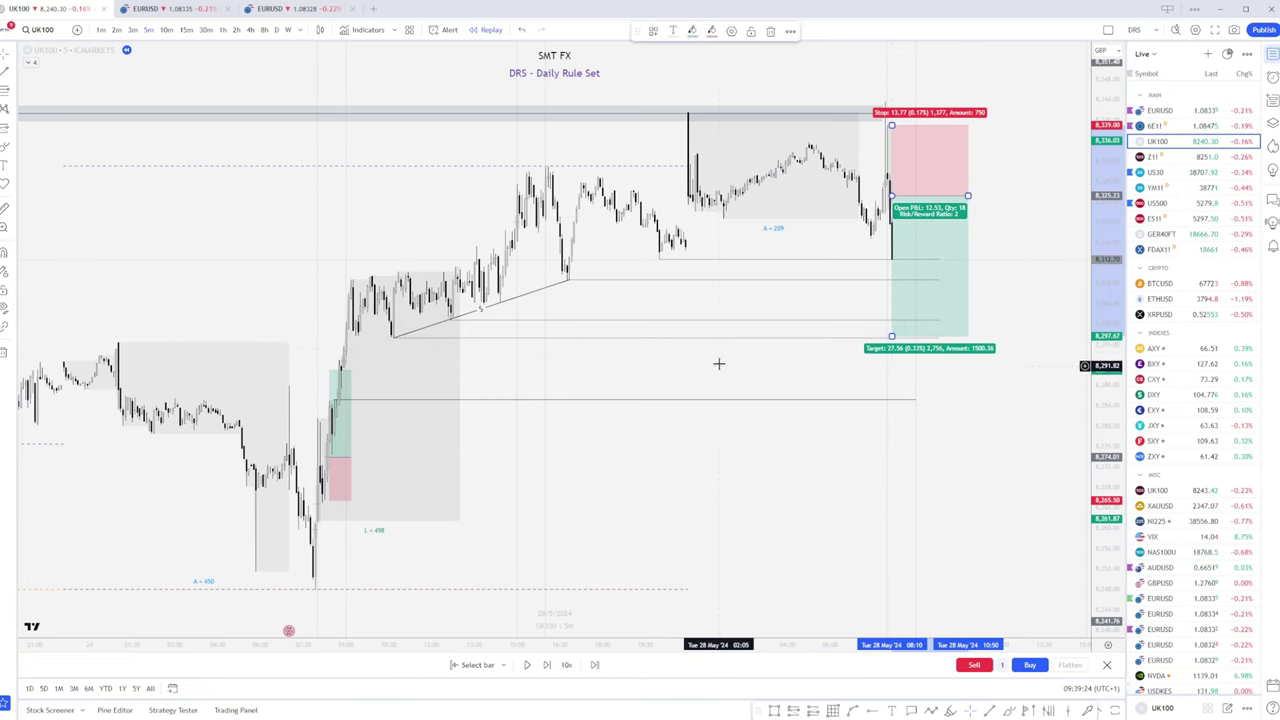
pyautogui.scroll(3, 749, 320)
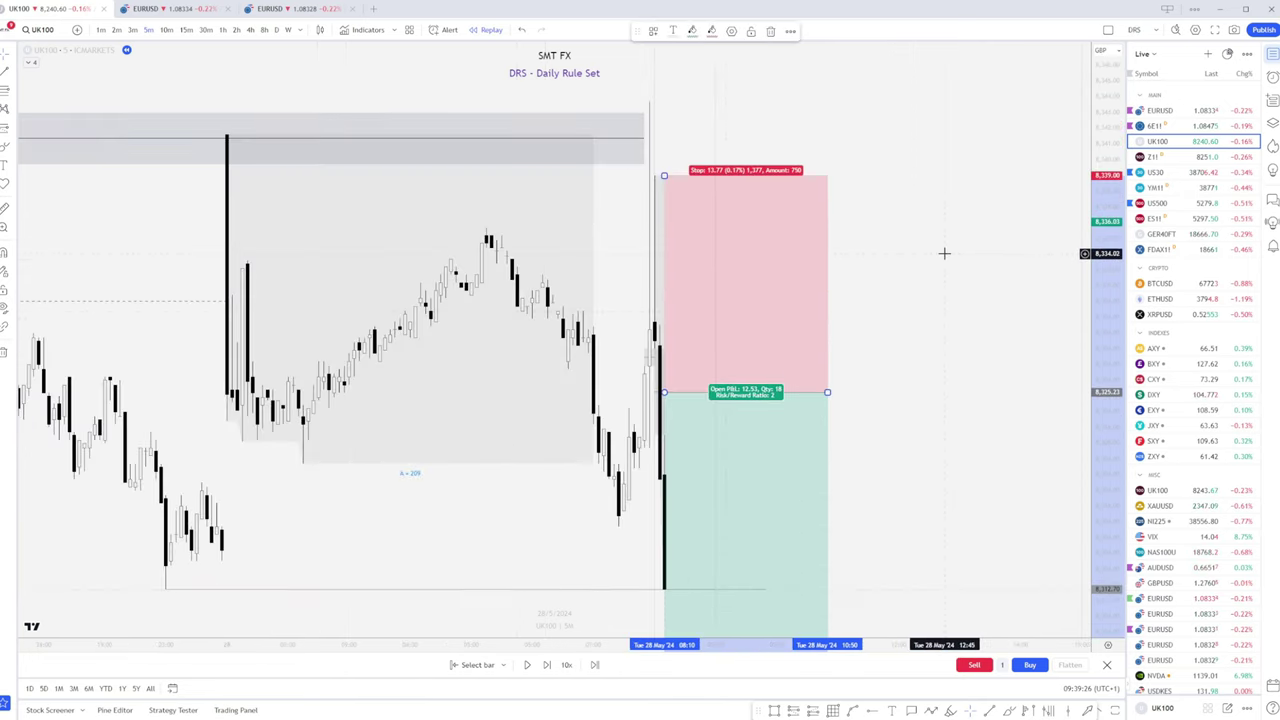
pyautogui.click(1010, 711)
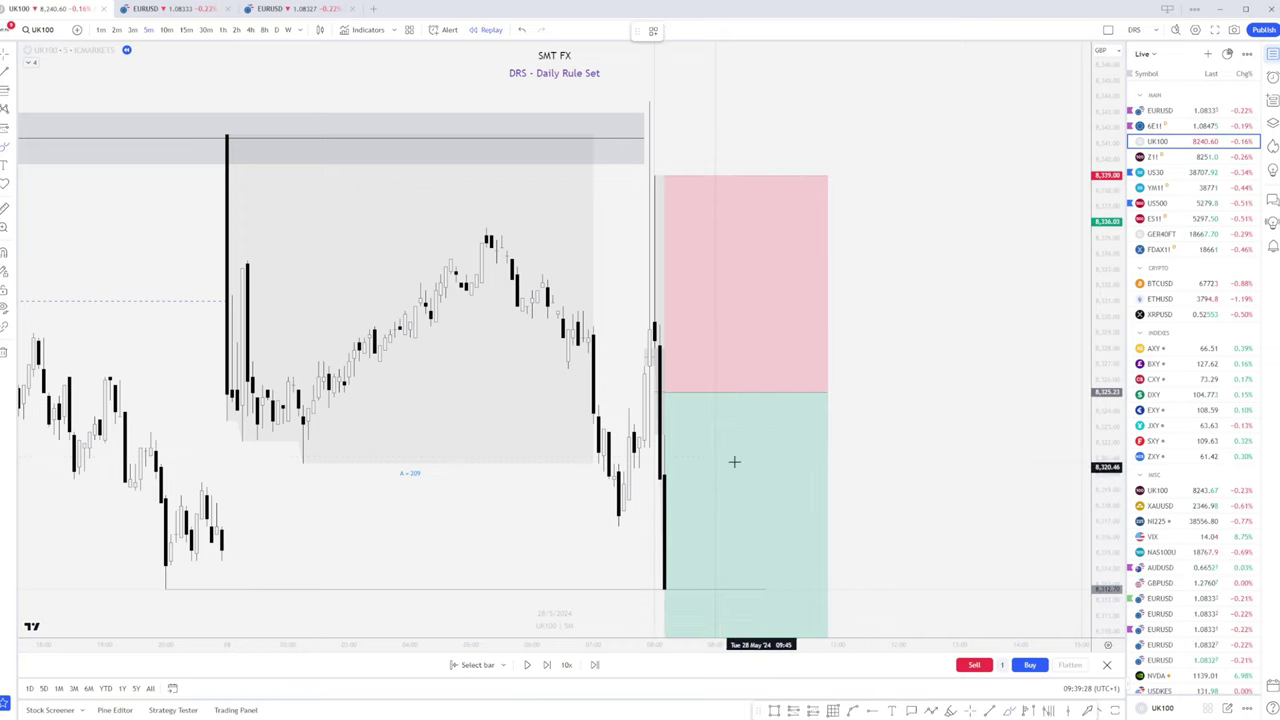
pyautogui.moveTo(675, 488)
pyautogui.mouseDown()
pyautogui.moveTo(618, 520)
pyautogui.moveTo(694, 583)
pyautogui.moveTo(662, 484)
pyautogui.mouseUp()
pyautogui.moveTo(586, 527); pyautogui.dragTo(640, 527)
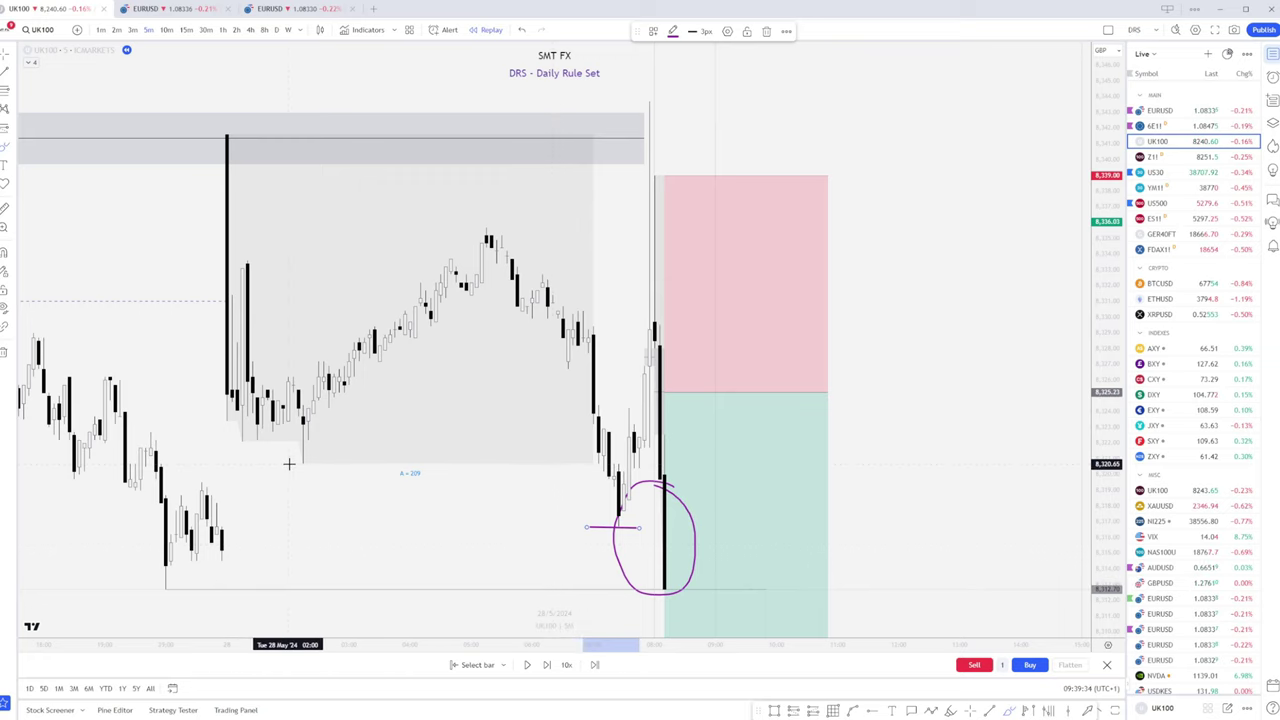
pyautogui.moveTo(291, 463); pyautogui.dragTo(563, 459)
pyautogui.moveTo(137, 590); pyautogui.dragTo(268, 595)
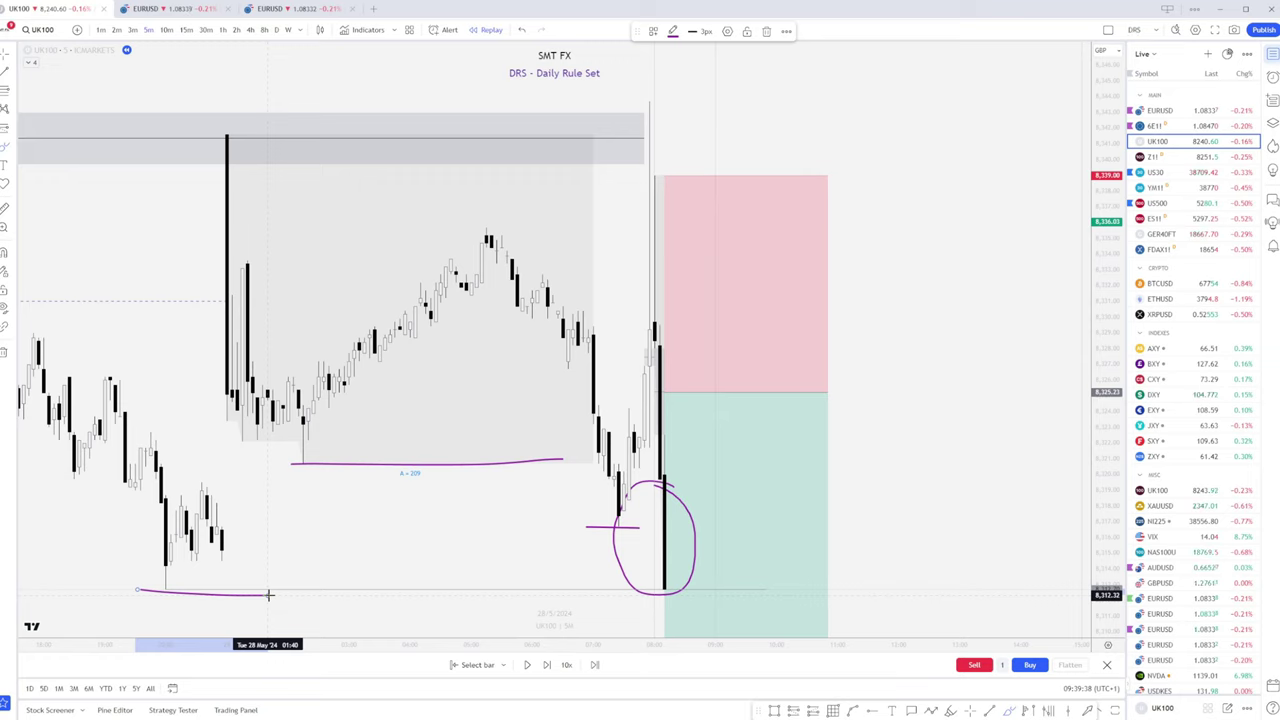
pyautogui.press('ctrl')
pyautogui.hotkey('ctrl', 'z')
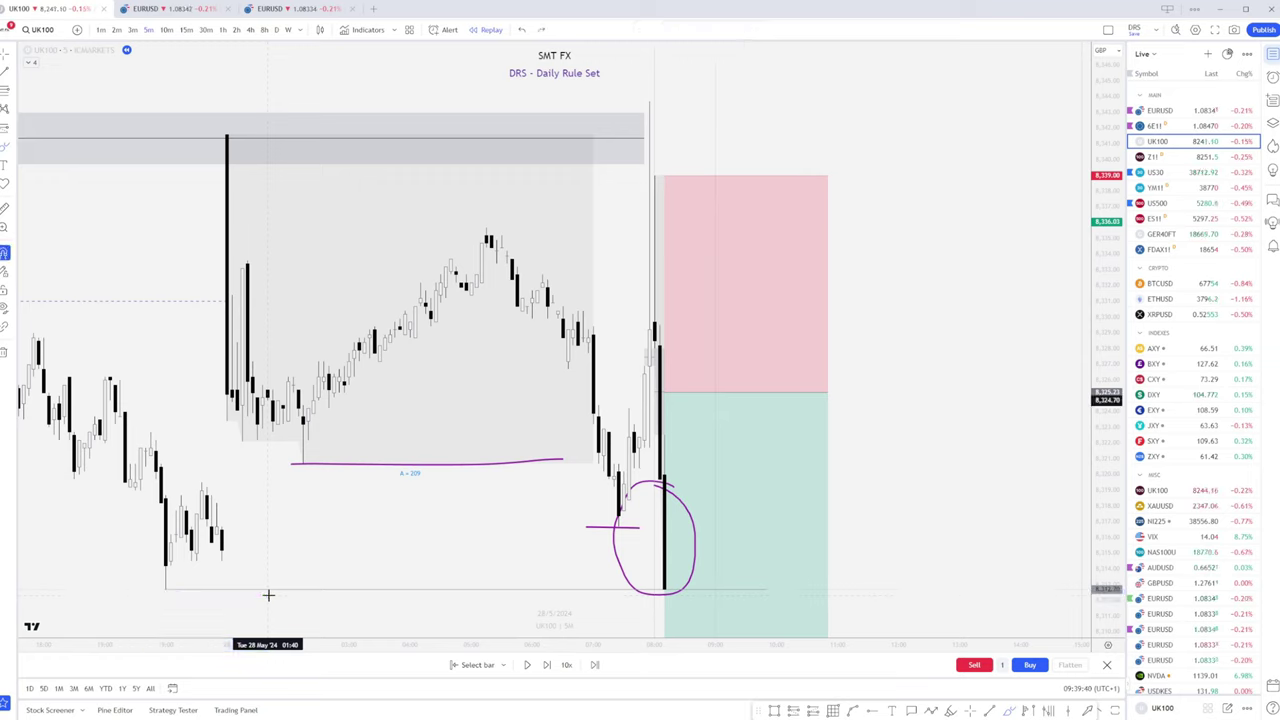
pyautogui.hotkey('ctrl', 'z')
pyautogui.hotkey('ctrl', 'z')
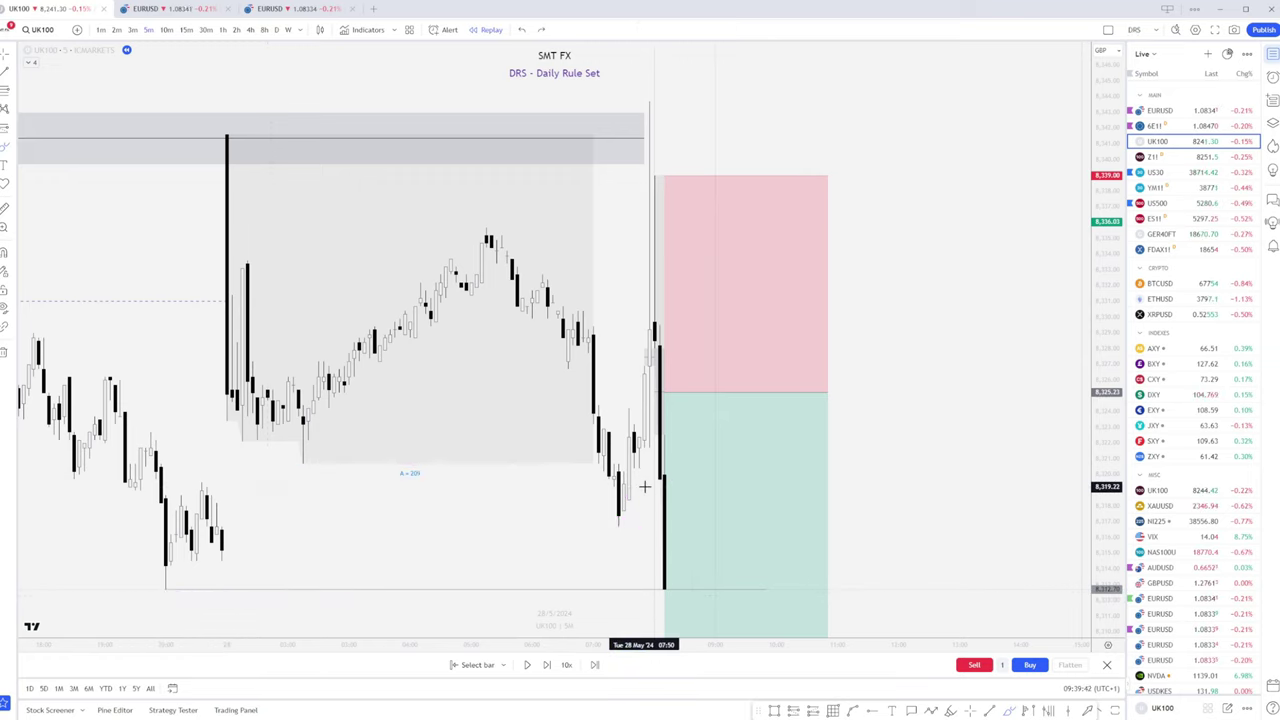
pyautogui.moveTo(603, 287); pyautogui.dragTo(786, 662)
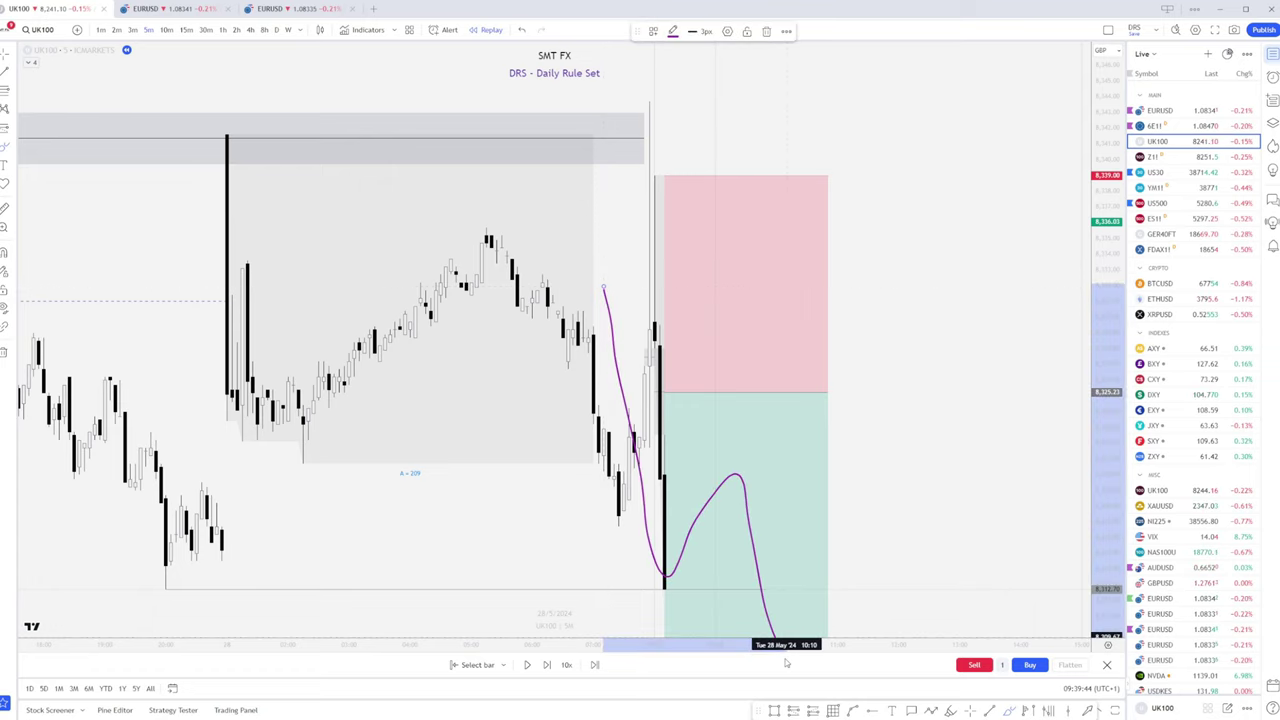
pyautogui.hotkey('ctrl', 'z')
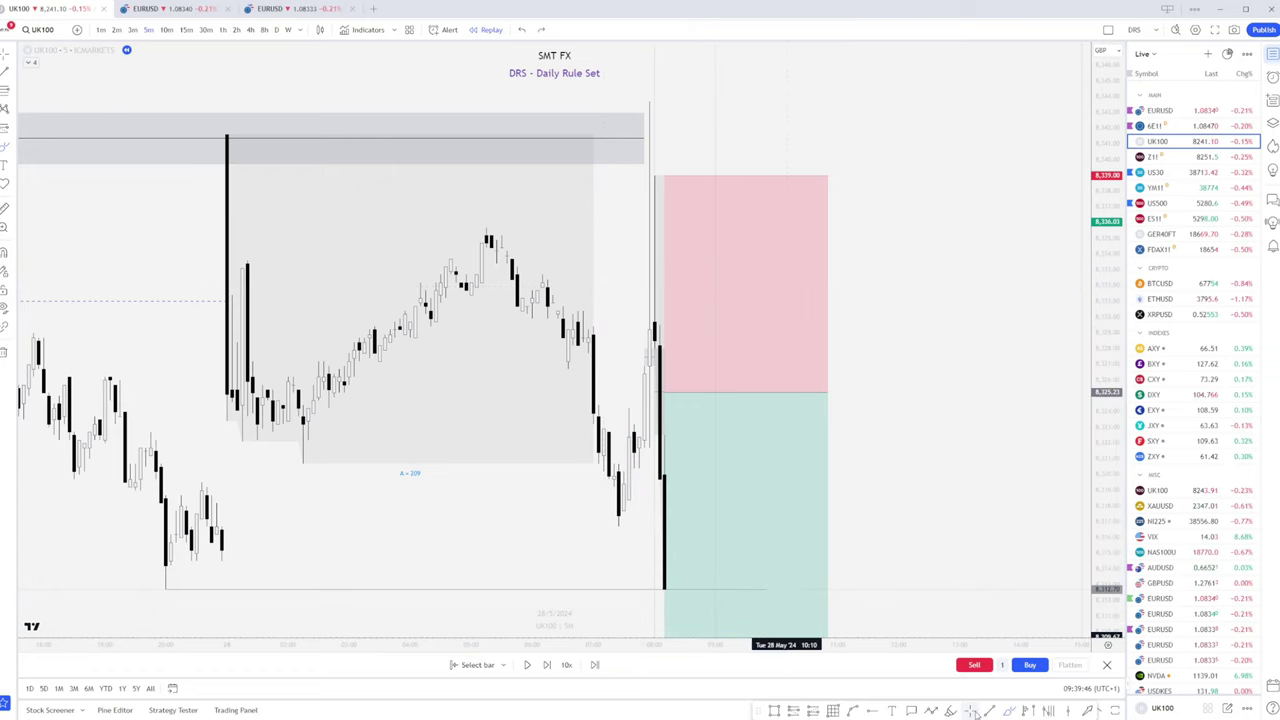
# Advance the replay one bar, then lower the short's entry and push its target further down
pyautogui.scroll(-3, 919, 438)
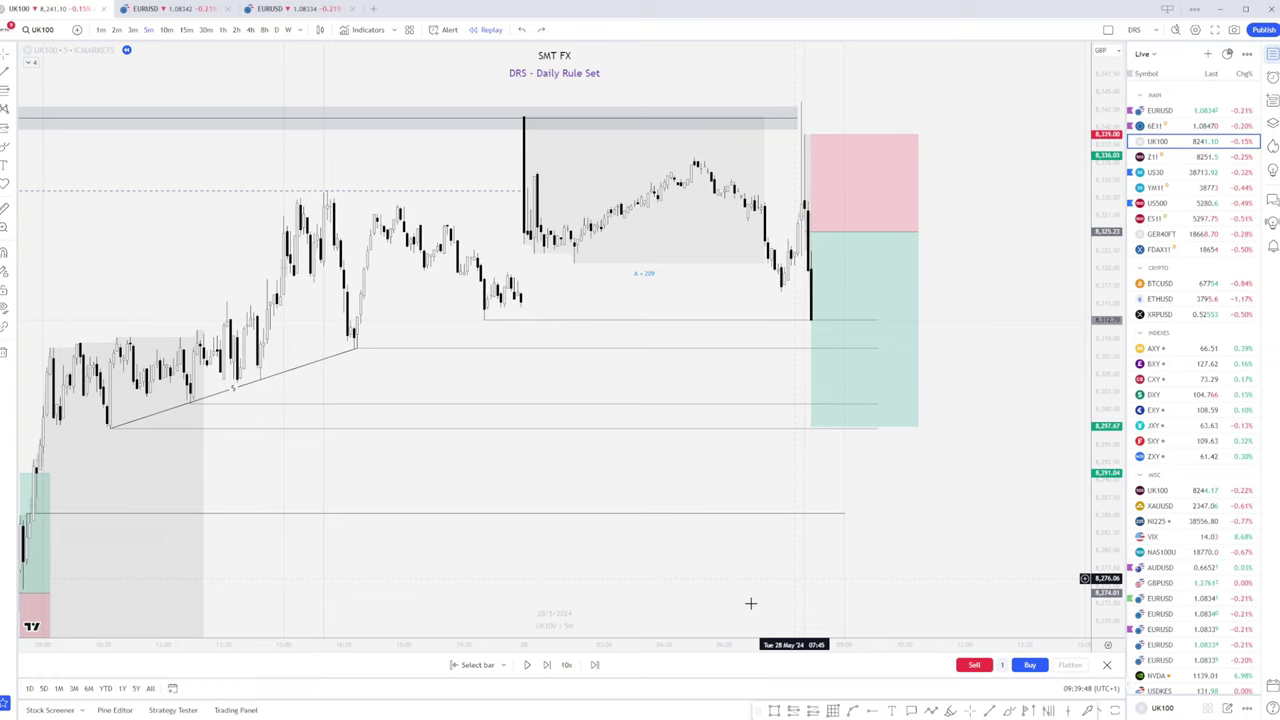
pyautogui.click(546, 666)
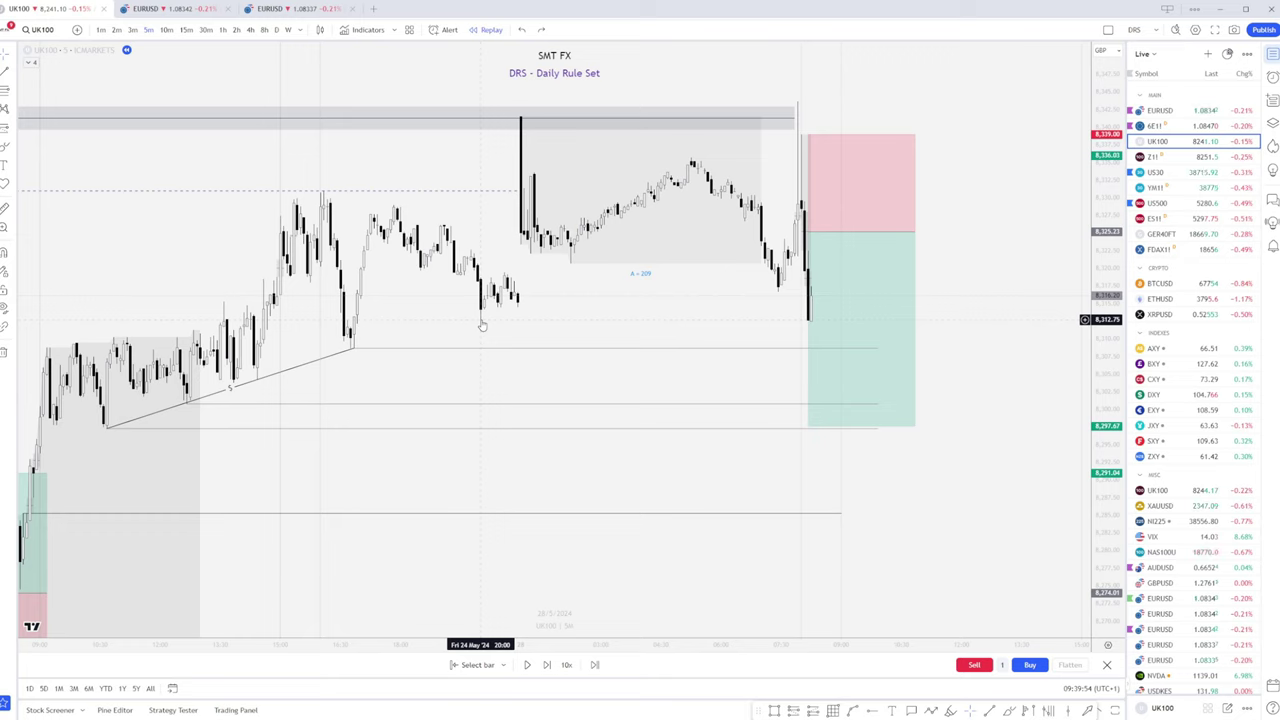
pyautogui.moveTo(808, 284)
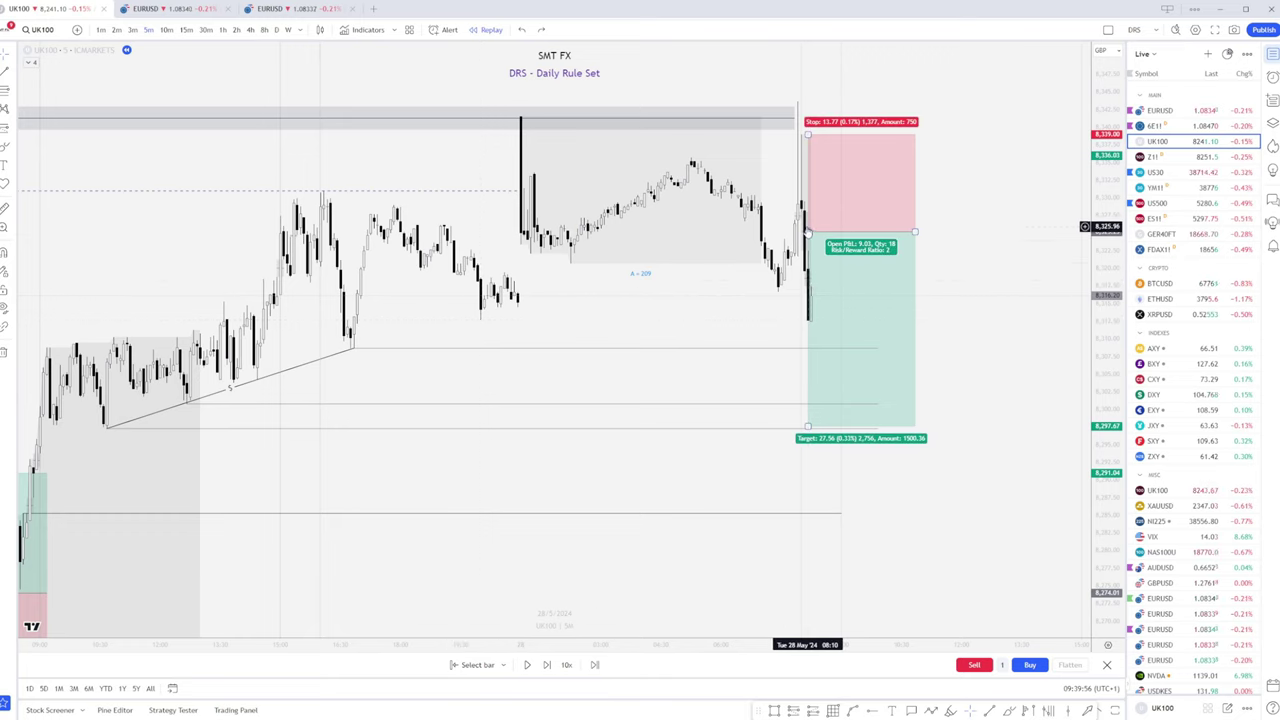
pyautogui.moveTo(808, 233); pyautogui.dragTo(813, 290)
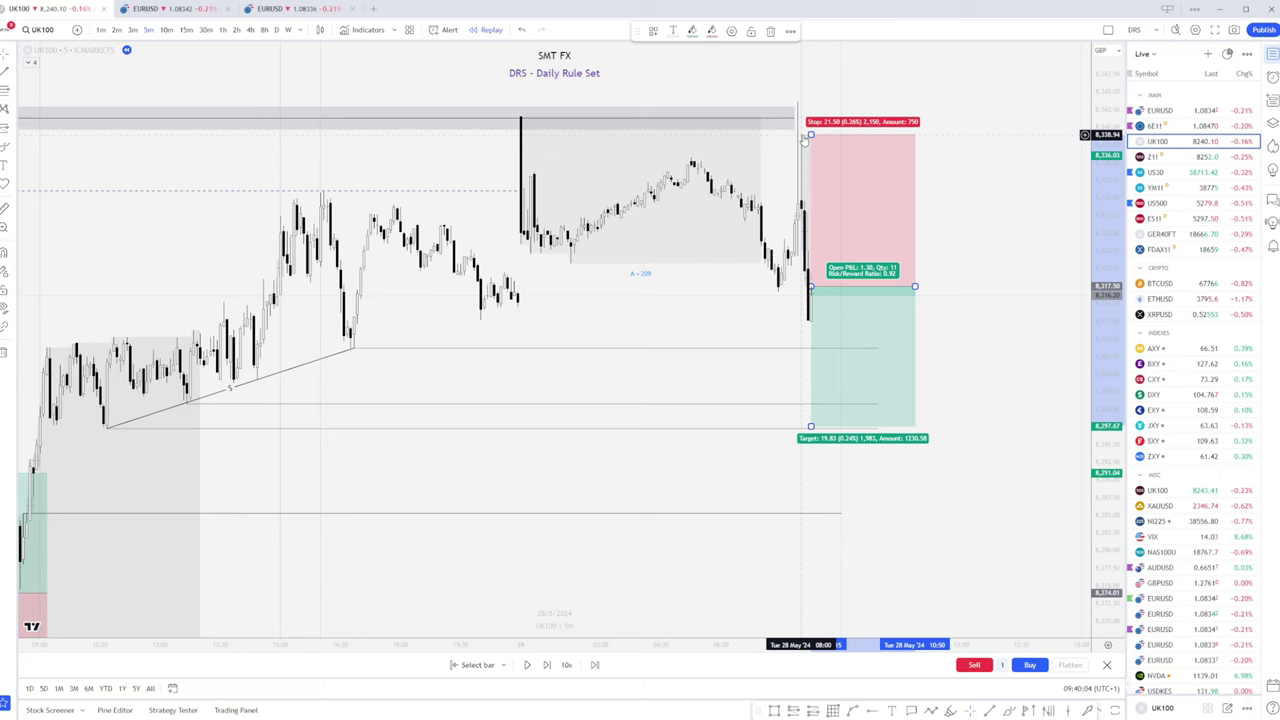
pyautogui.moveTo(811, 426); pyautogui.dragTo(811, 588)
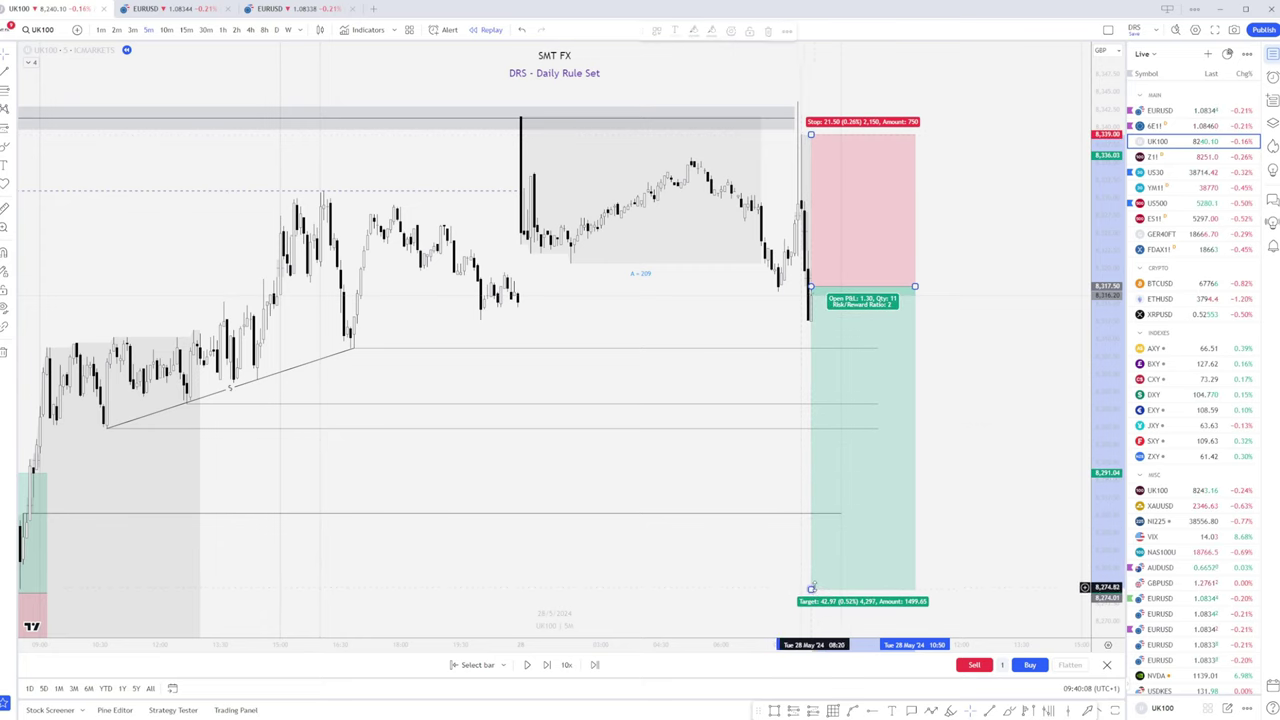
pyautogui.scroll(-3, 780, 595)
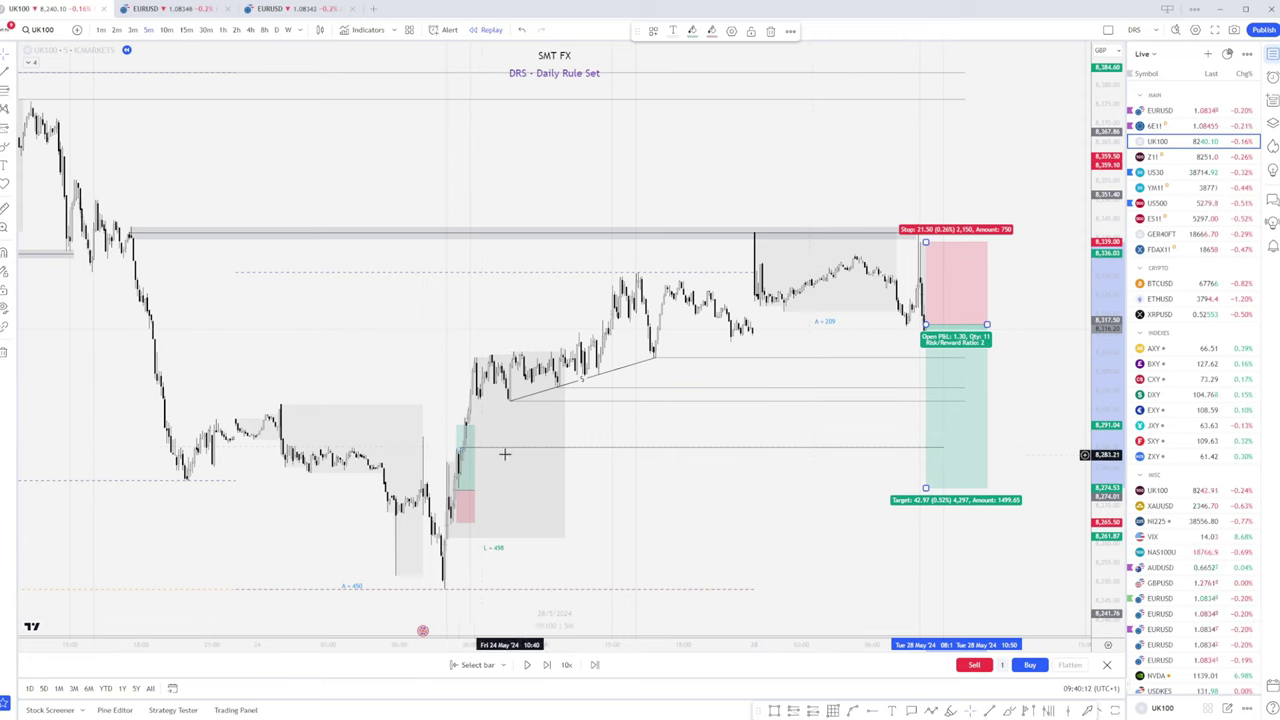
# Delete the 28 May short position drawing from the chart
pyautogui.moveTo(462, 458)
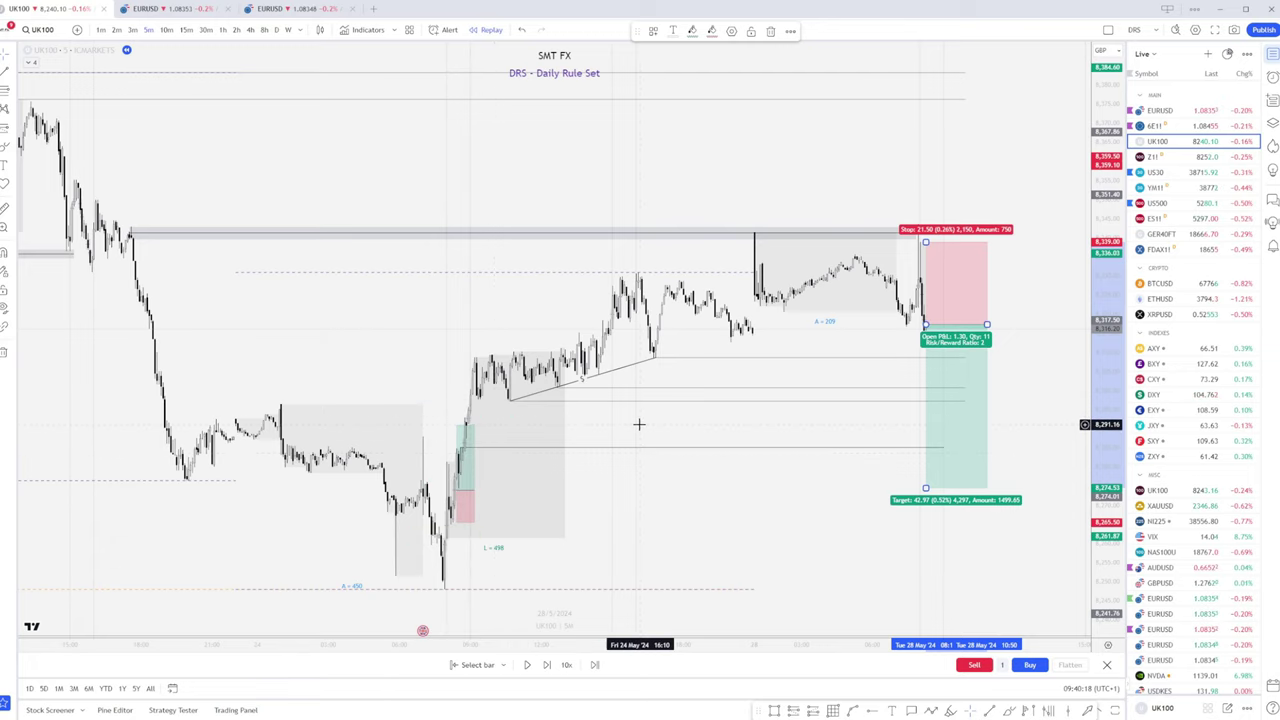
pyautogui.scroll(5, 800, 392)
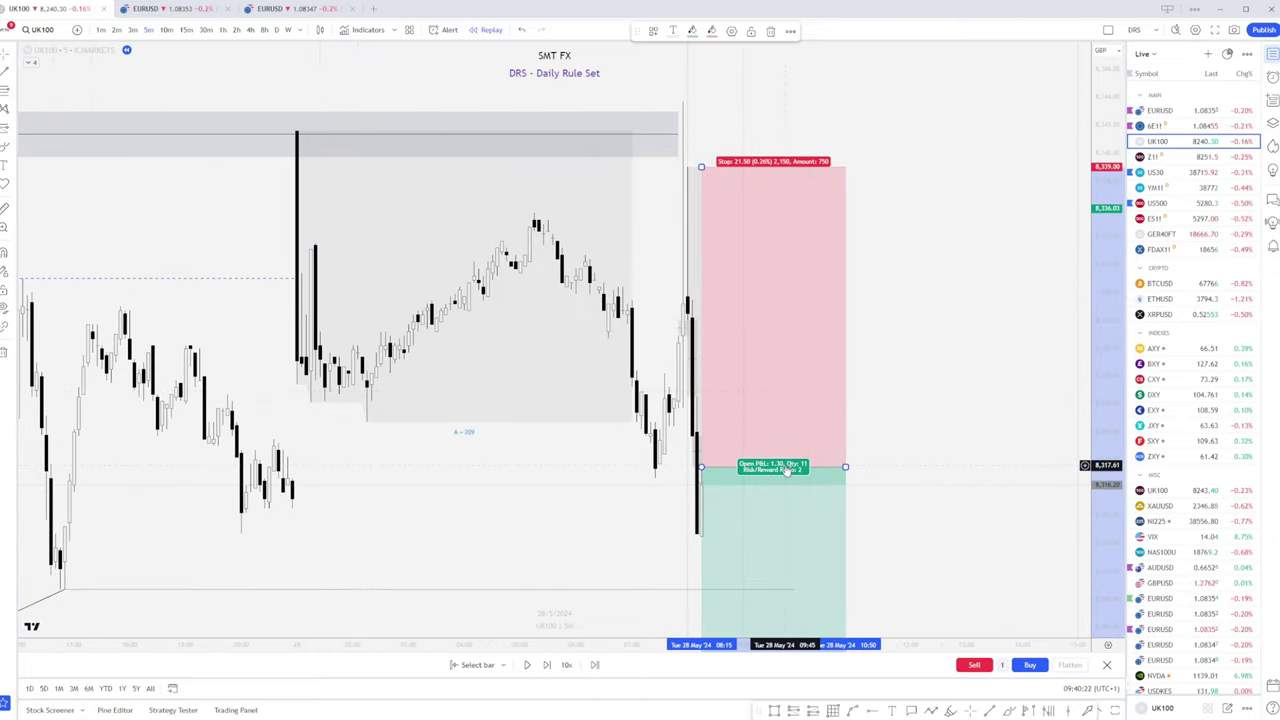
pyautogui.press('Delete')
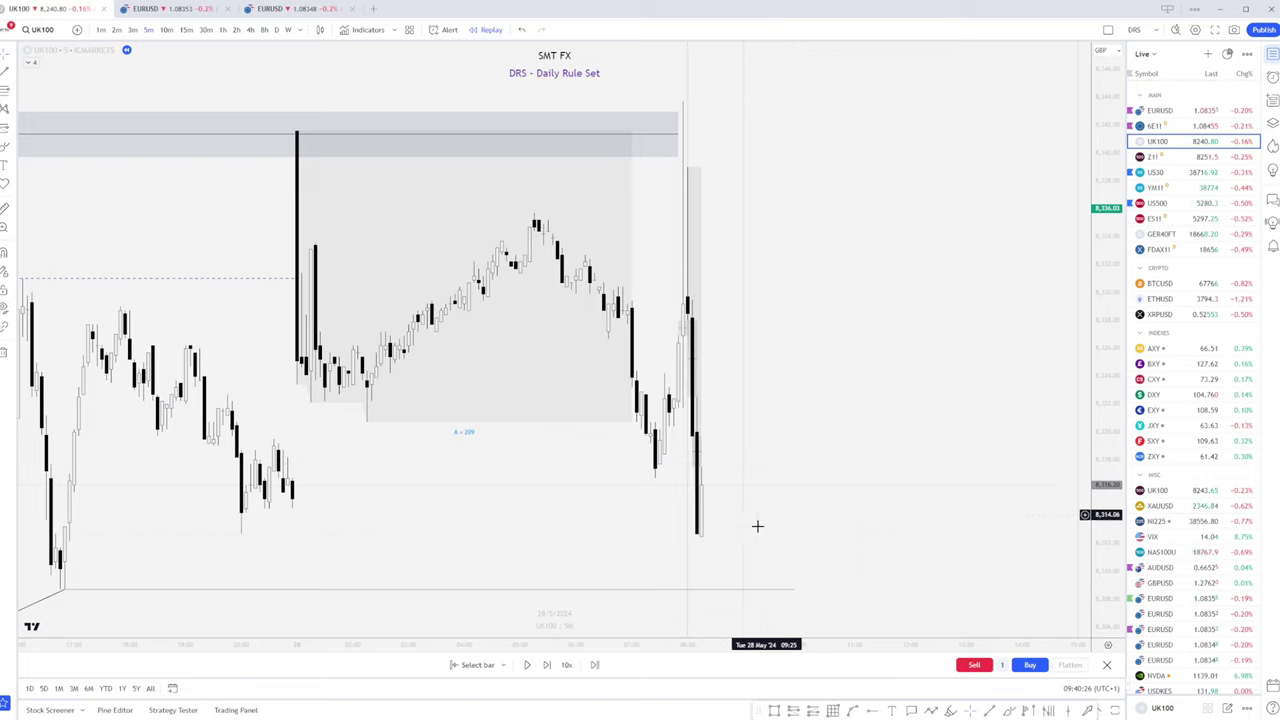
# Advance the replay two bars, adding a bearish candle that dips below the 8,312 low
pyautogui.click(548, 666)
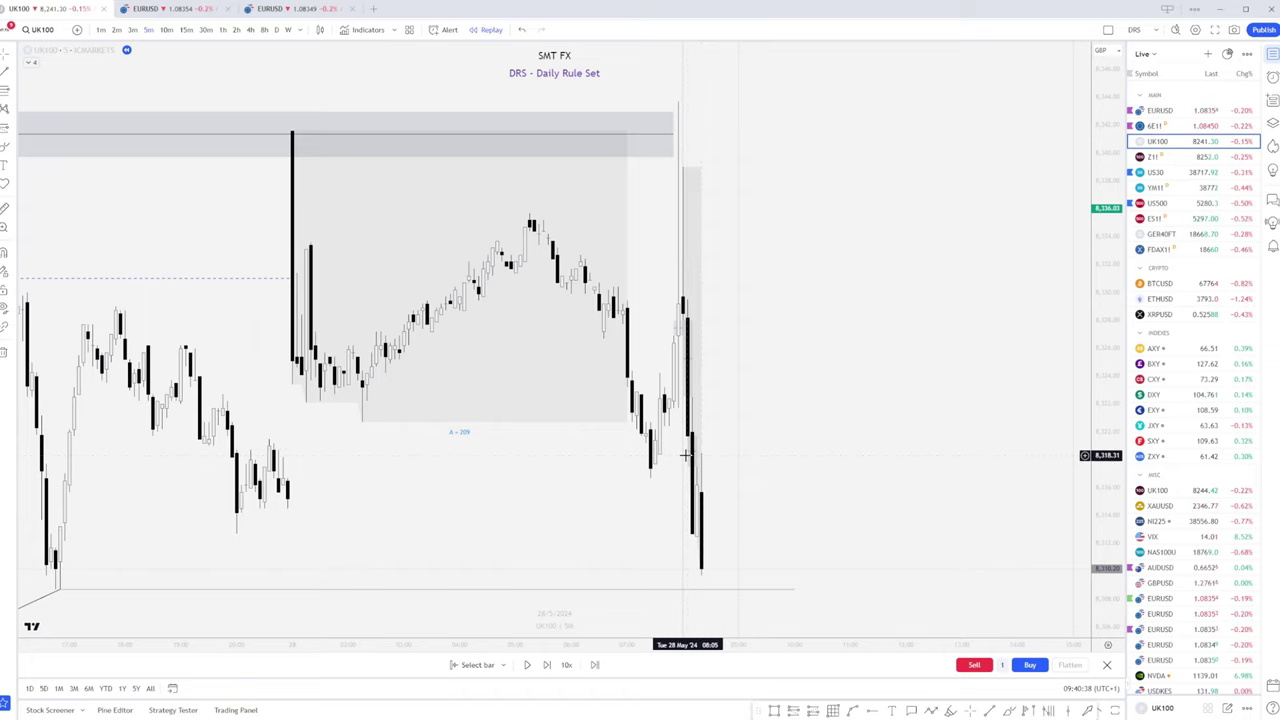
pyautogui.click(546, 665)
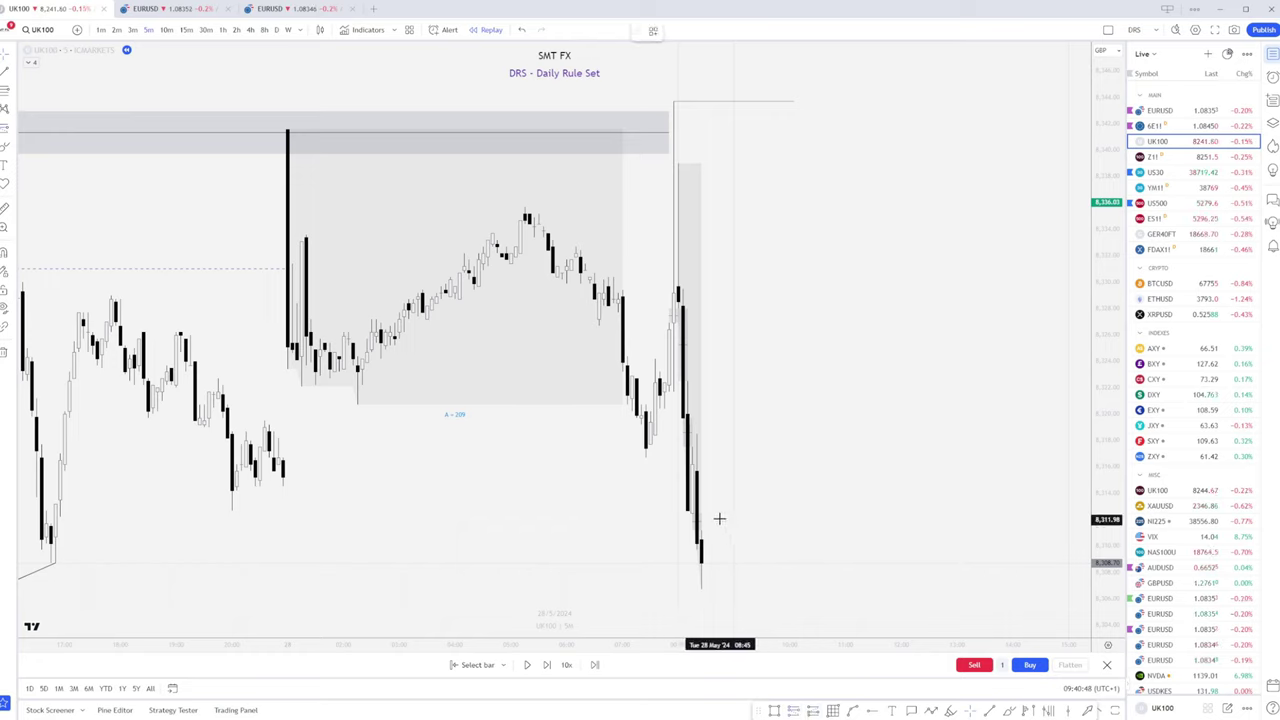
# Place a short near 8,311 with a 7.30 stop above and a 14.84 target below (2:1)
pyautogui.click(701, 529)
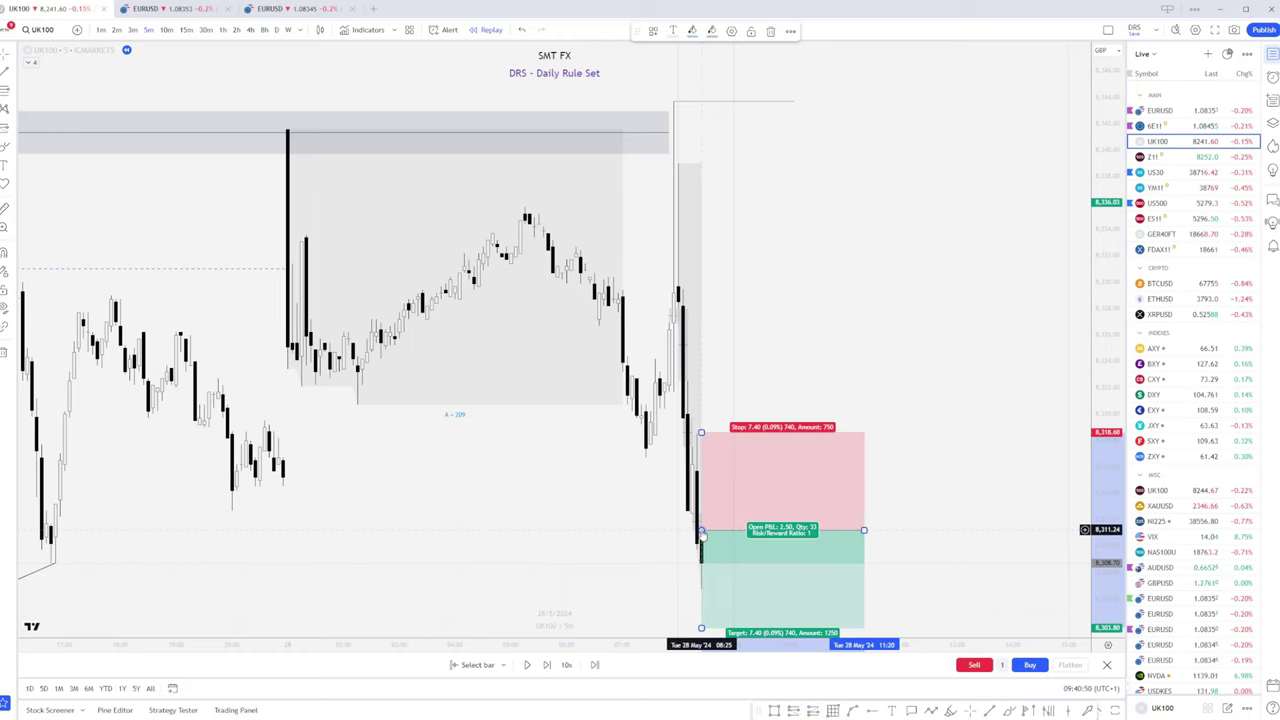
pyautogui.moveTo(701, 432)
pyautogui.mouseDown()
pyautogui.moveTo(699, 515)
pyautogui.moveTo(699, 433)
pyautogui.mouseUp()
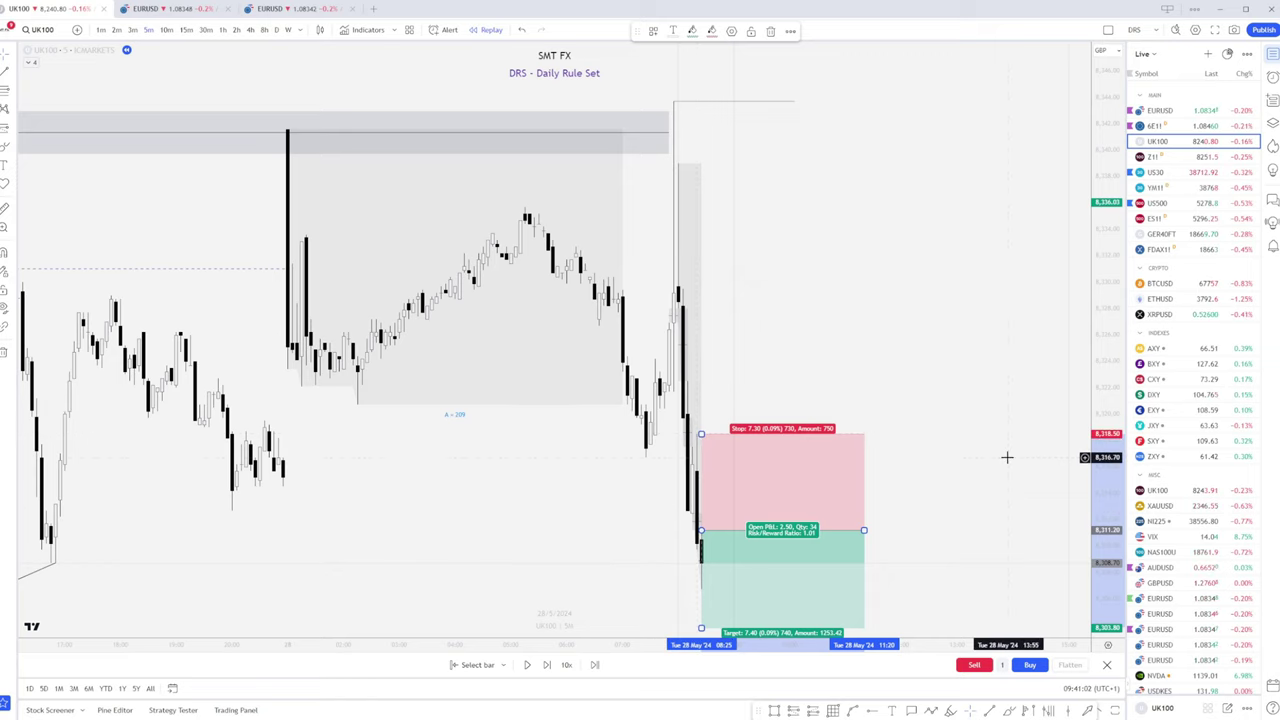
pyautogui.scroll(-3, 1007, 457)
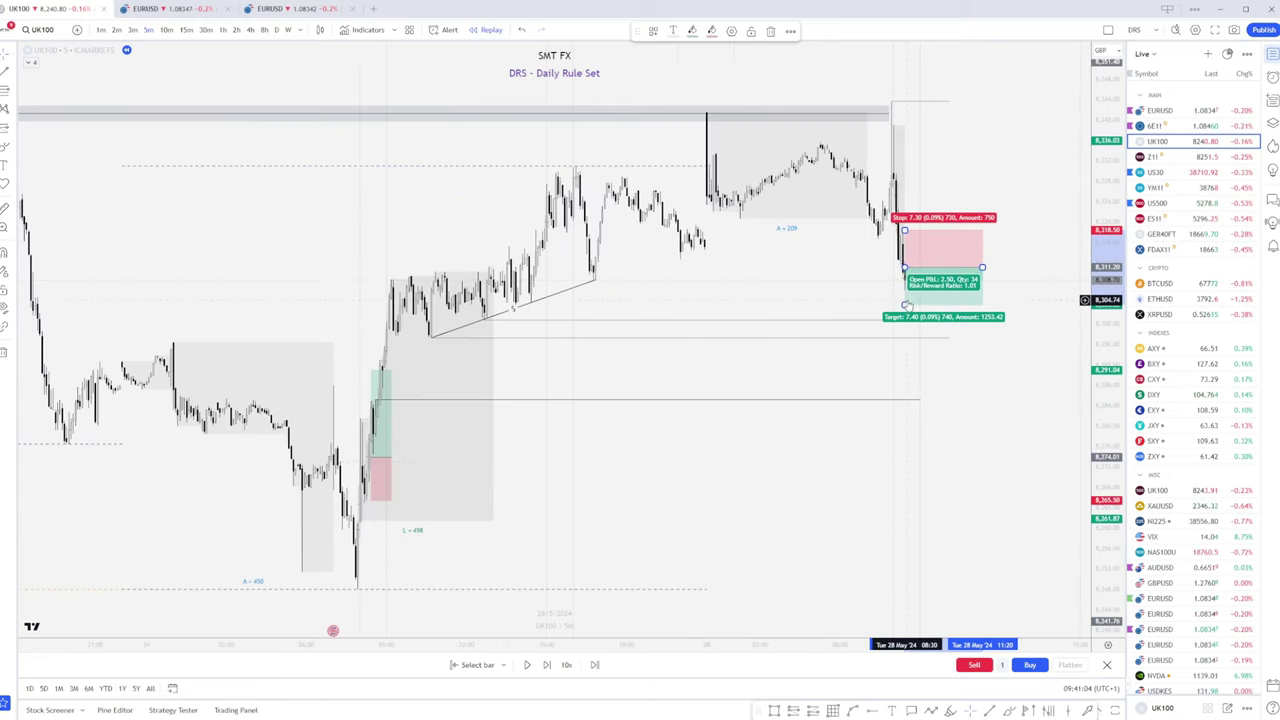
pyautogui.moveTo(907, 305); pyautogui.dragTo(916, 343)
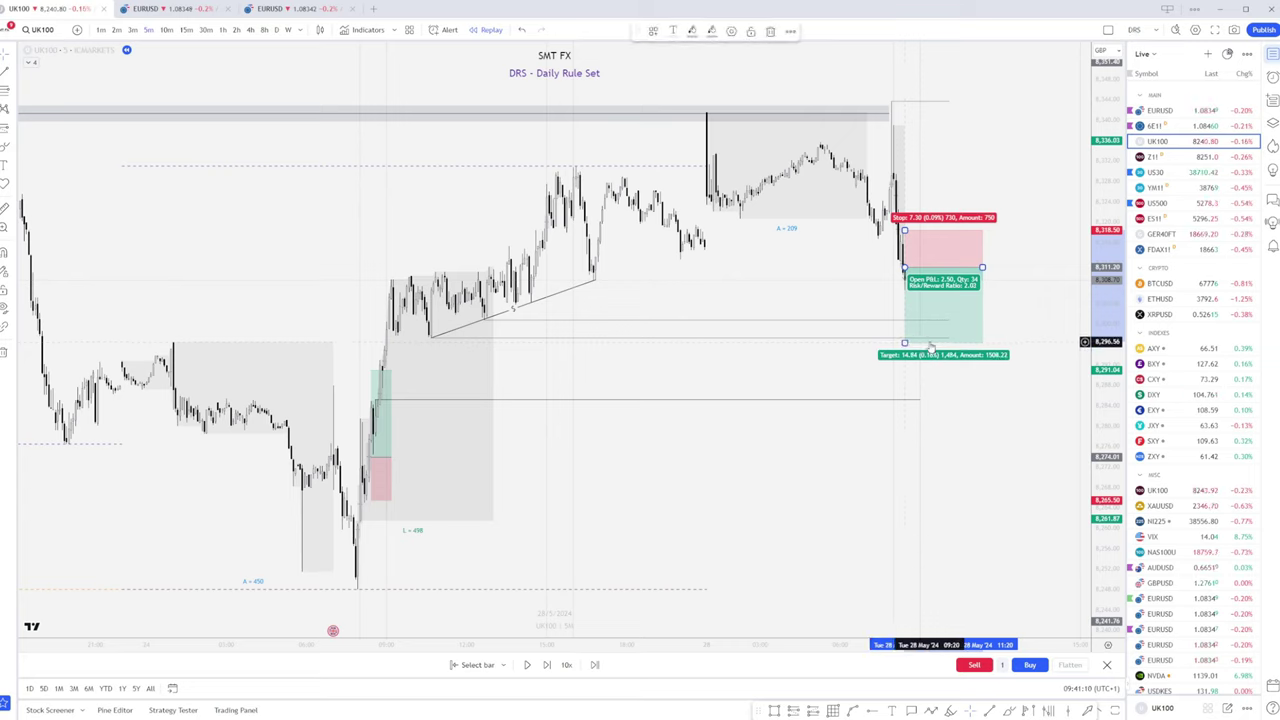
# Set the short position's Profit Ticks to 1462, putting the target at 8296.58 for exactly 2:1
pyautogui.doubleClick(930, 347)
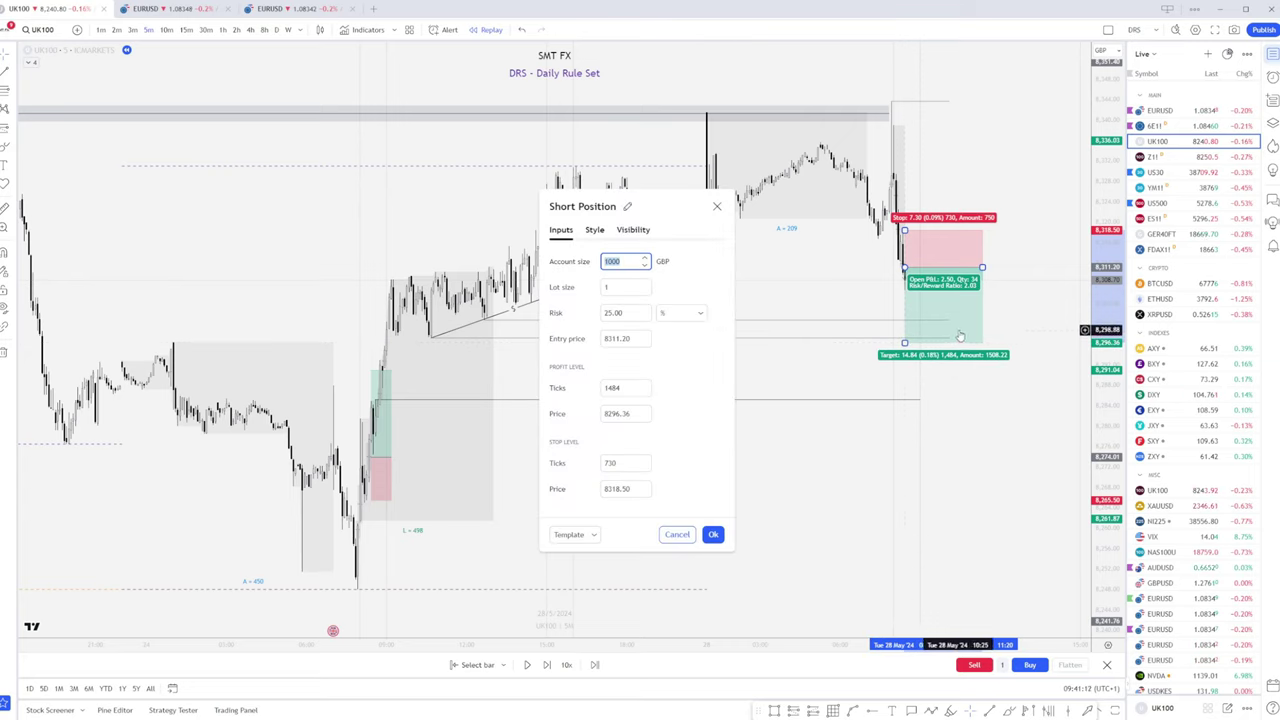
pyautogui.click(645, 391)
pyautogui.click(646, 392)
pyautogui.click(646, 392)
pyautogui.click(646, 392)
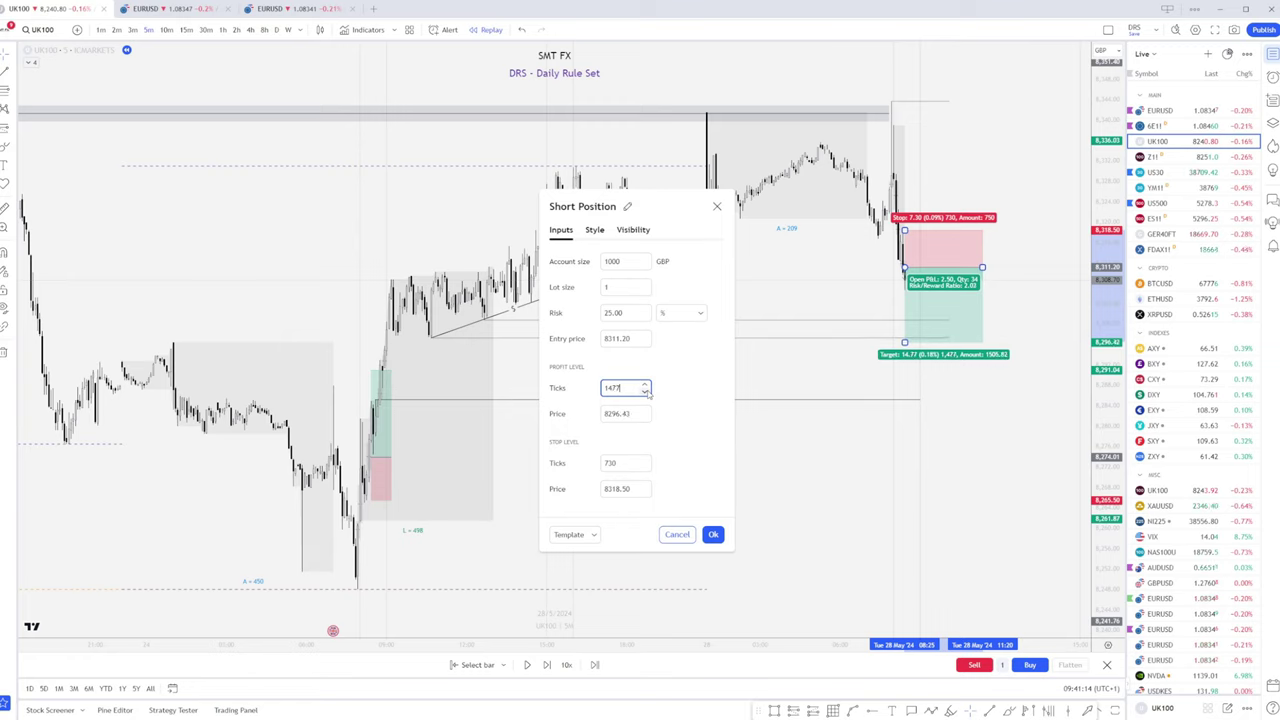
pyautogui.click(646, 392)
pyautogui.click(646, 392)
pyautogui.click(646, 392)
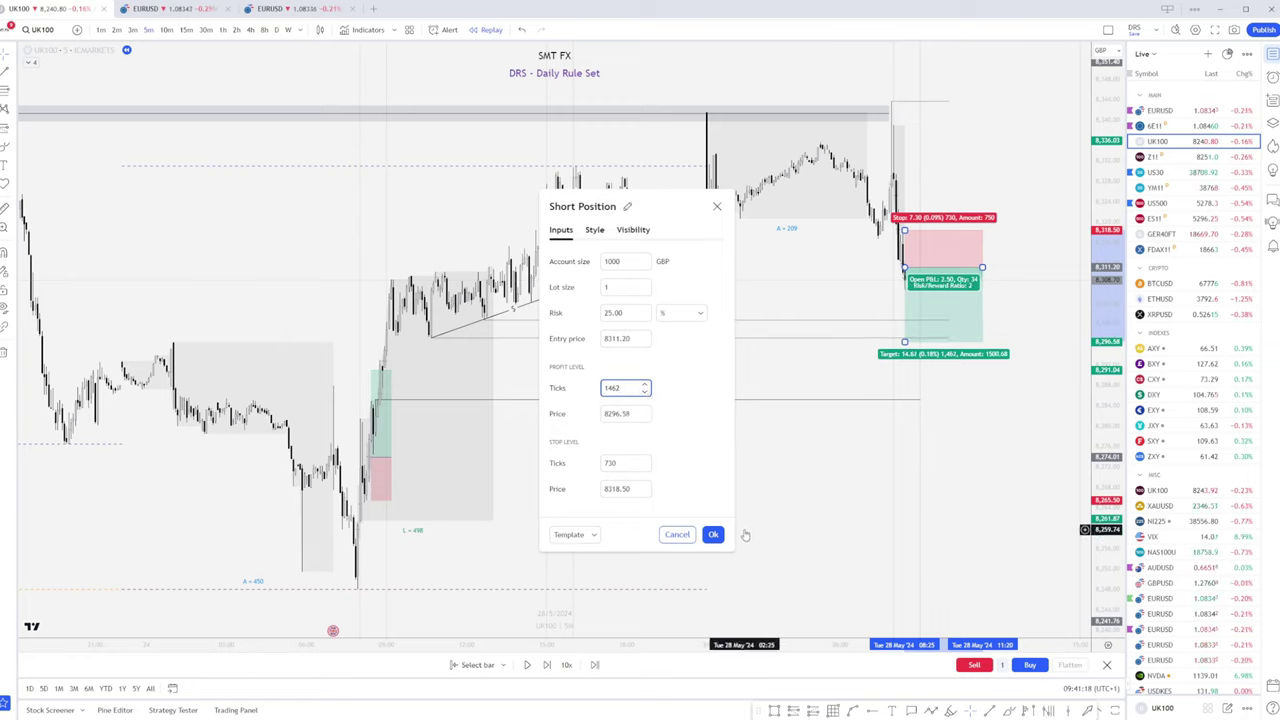
pyautogui.click(713, 534)
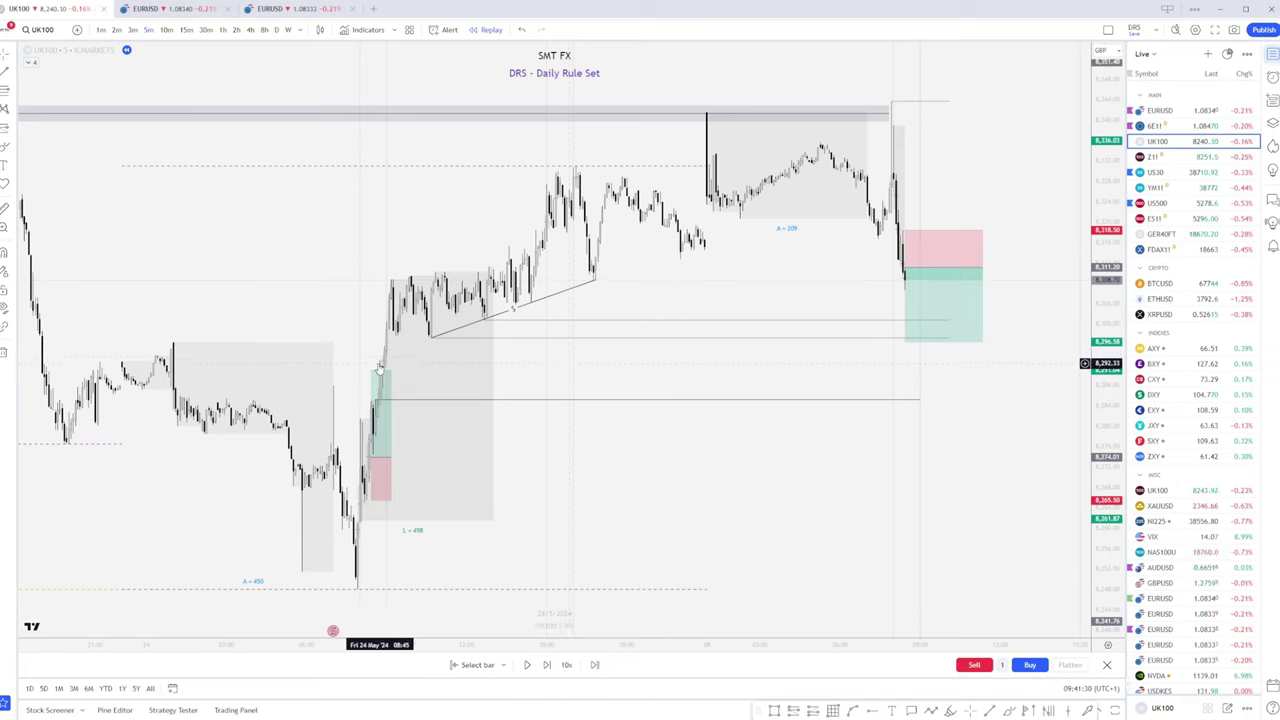
# Try dragging the profit target lower, undo it, and deselect the position
pyautogui.click(389, 388)
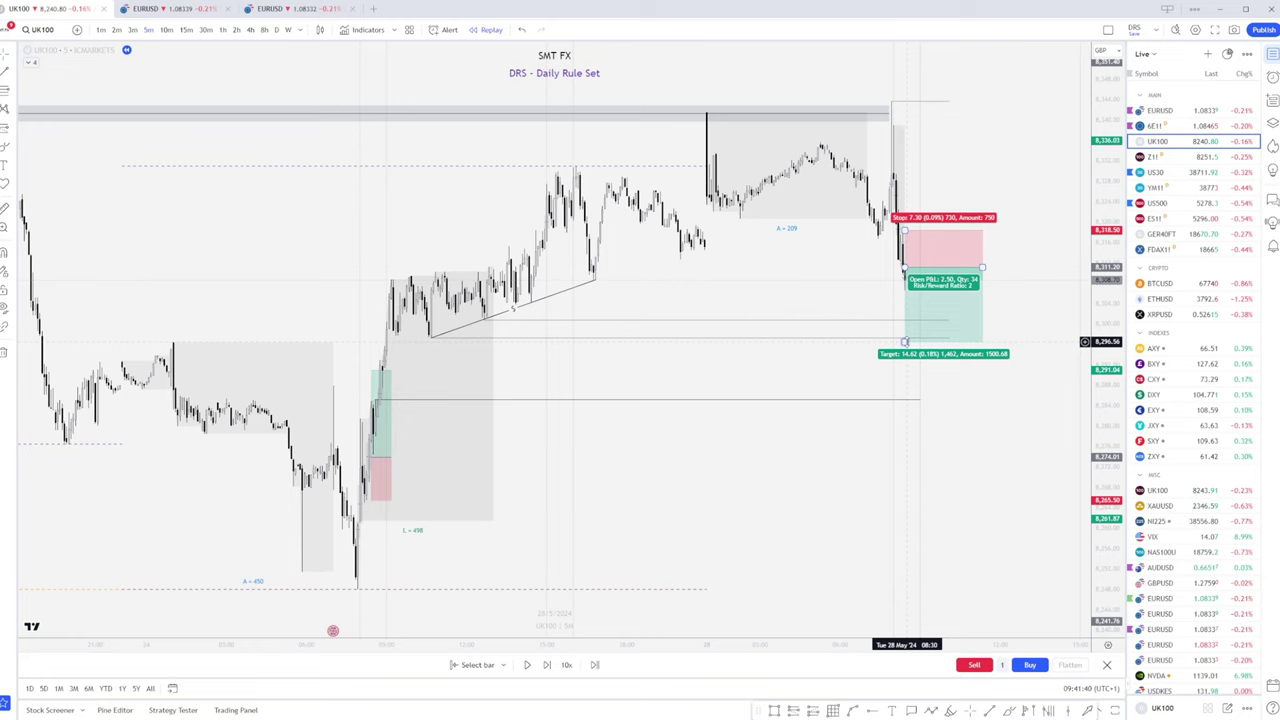
pyautogui.moveTo(904, 342); pyautogui.dragTo(910, 401)
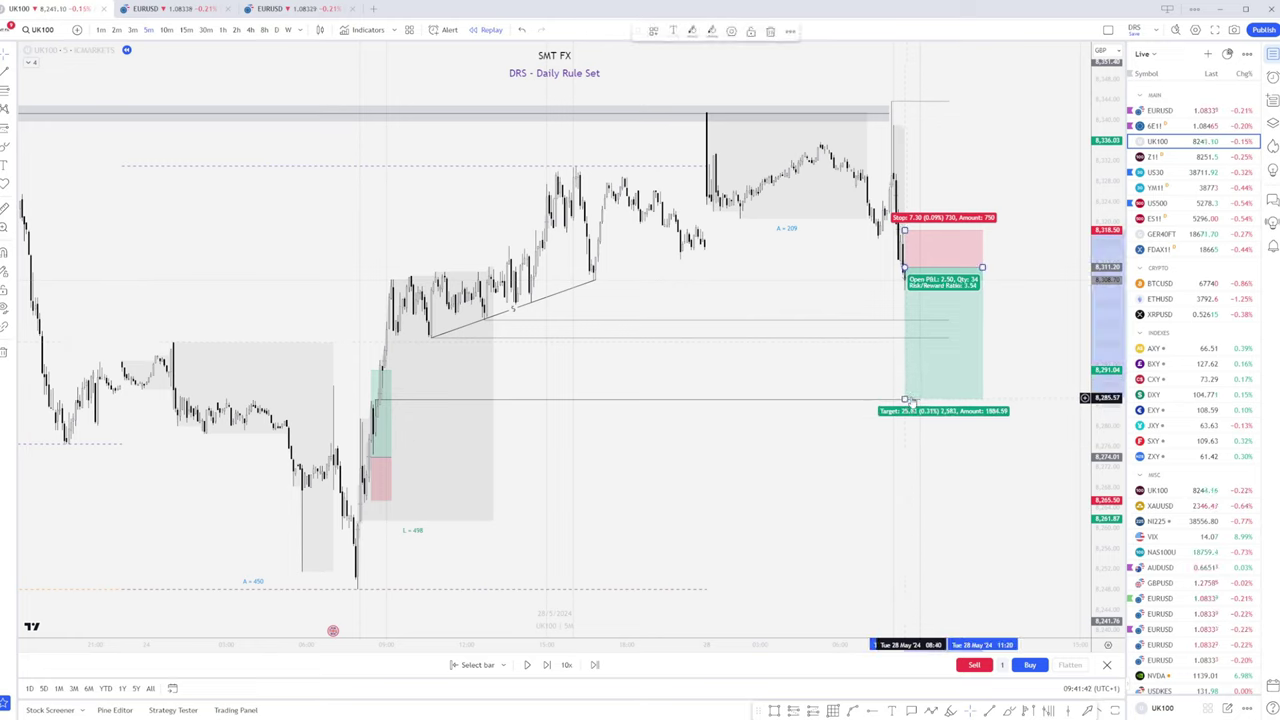
pyautogui.hotkey('ctrl', 'z')
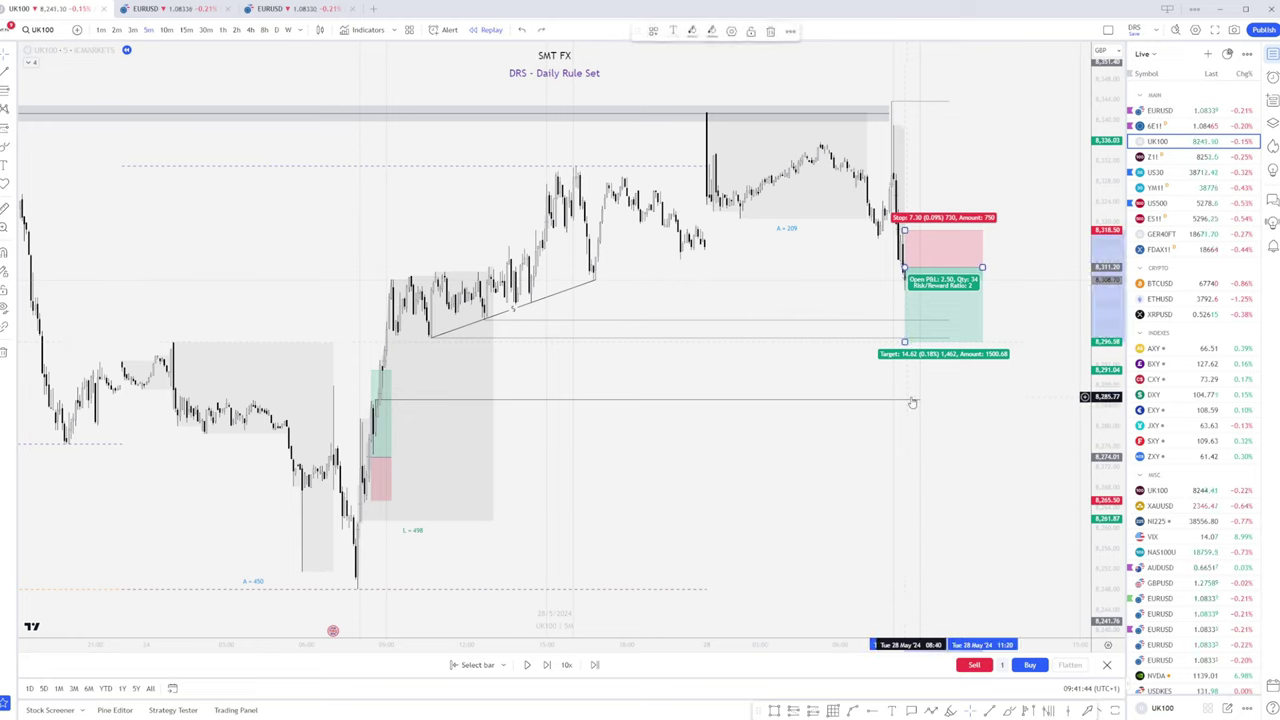
pyautogui.click(969, 406)
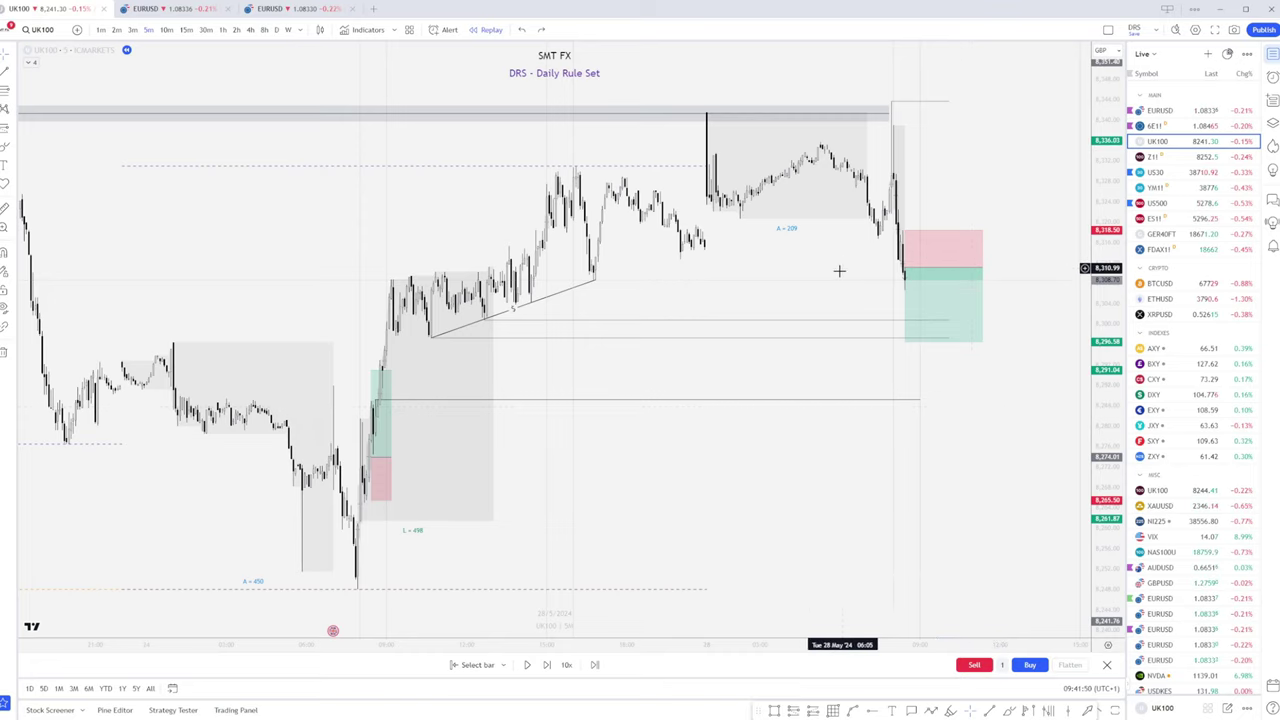
pyautogui.scroll(4, 826, 276)
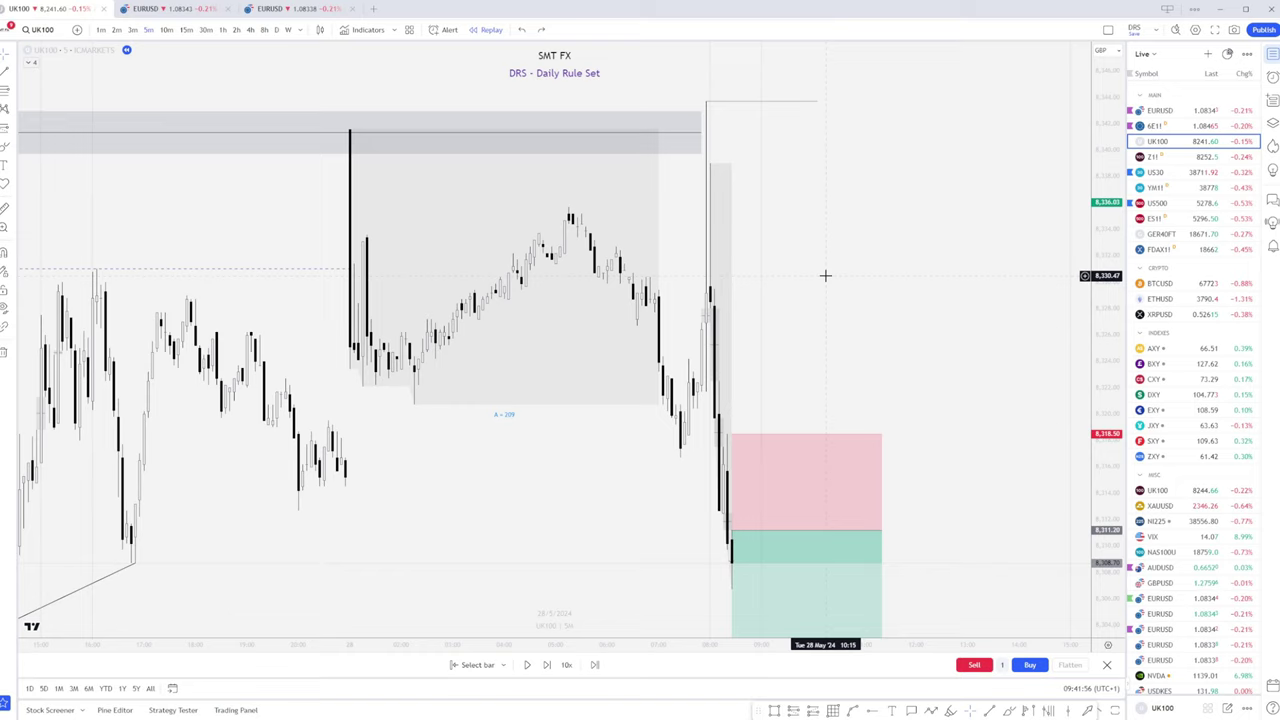
pyautogui.moveTo(712, 532)
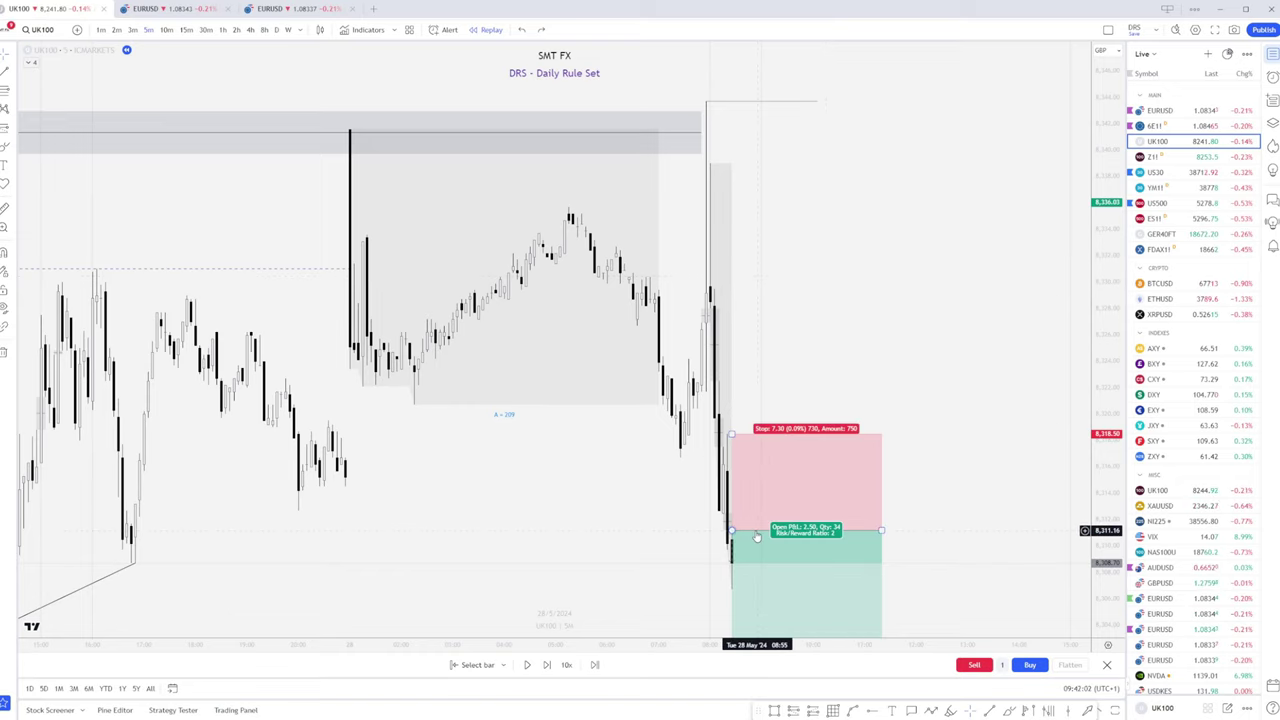
# Advance the replay eleven bars into the short's green target zone, then select the position to view its levels
pyautogui.click(547, 665)
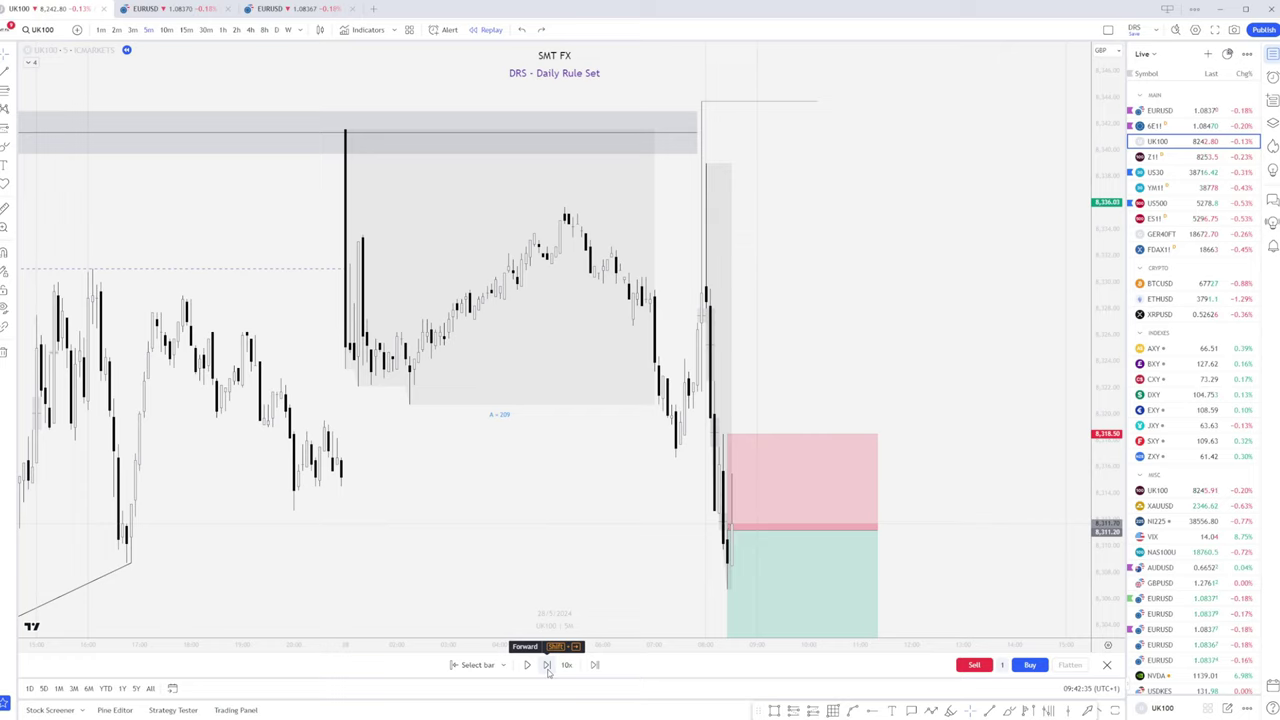
pyautogui.click(547, 666)
pyautogui.moveTo(766, 466)
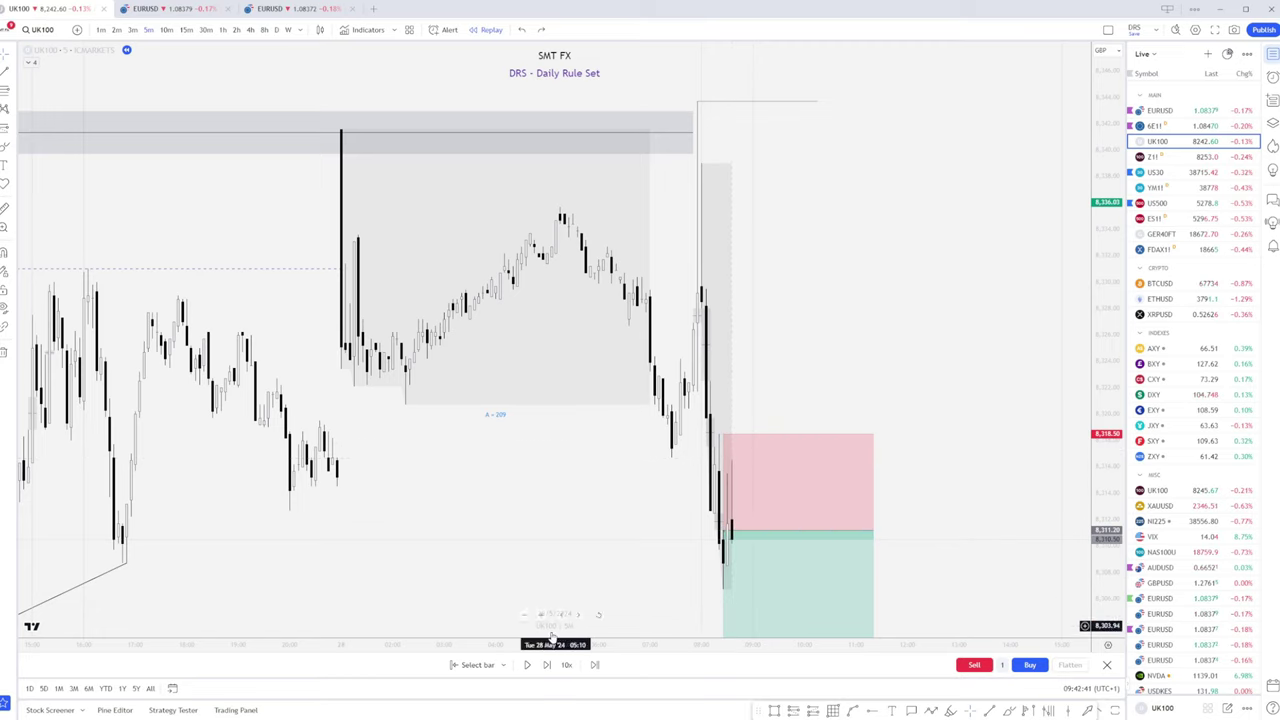
pyautogui.click(547, 665)
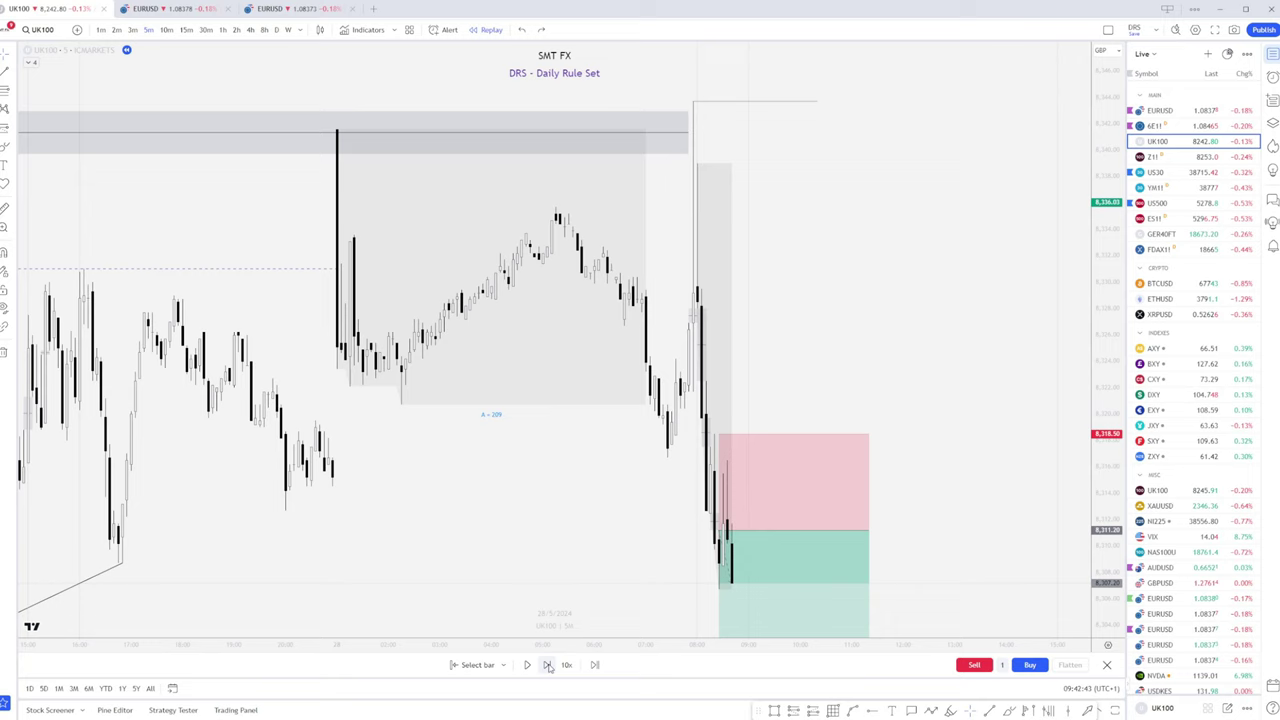
pyautogui.click(547, 665)
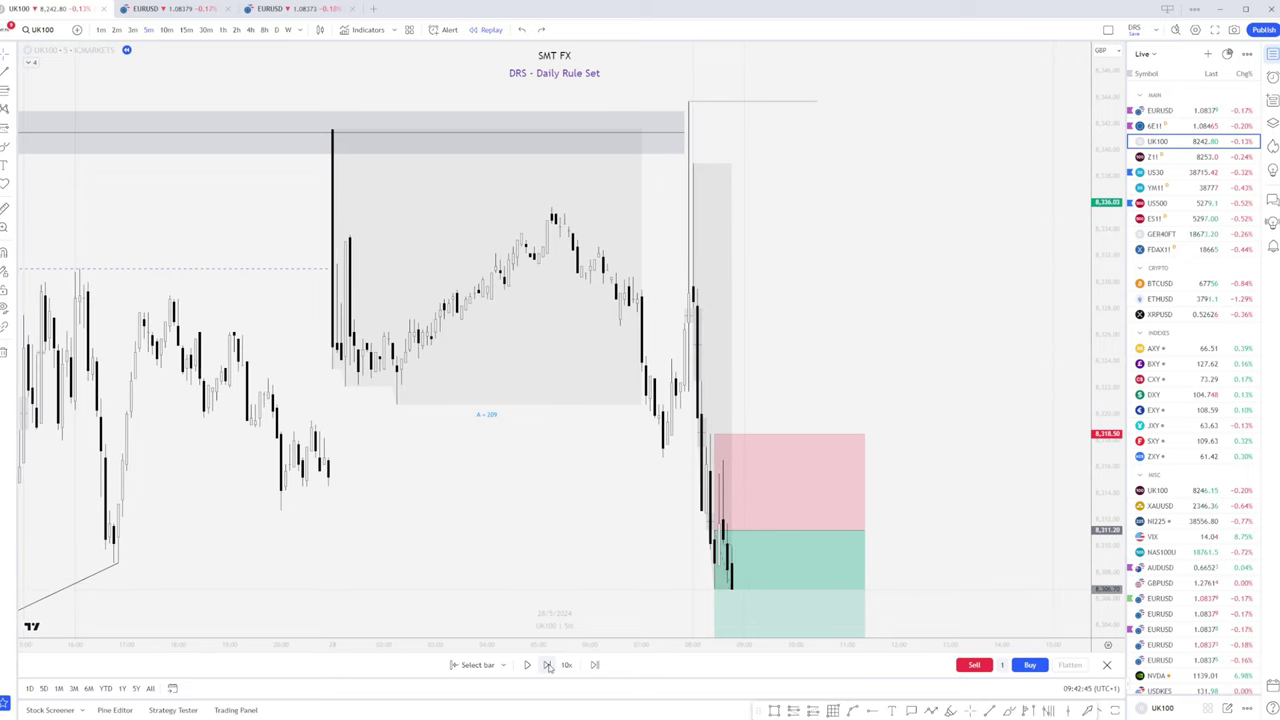
pyautogui.click(547, 665)
pyautogui.click(547, 665)
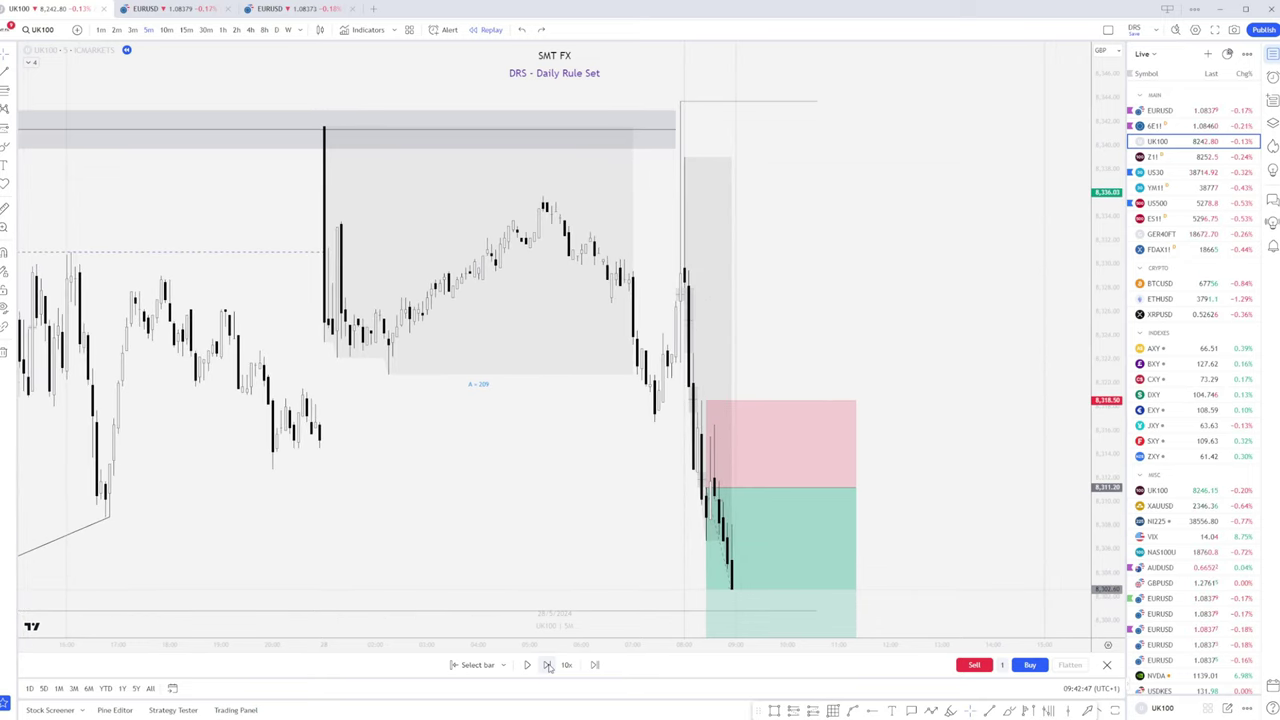
pyautogui.click(547, 665)
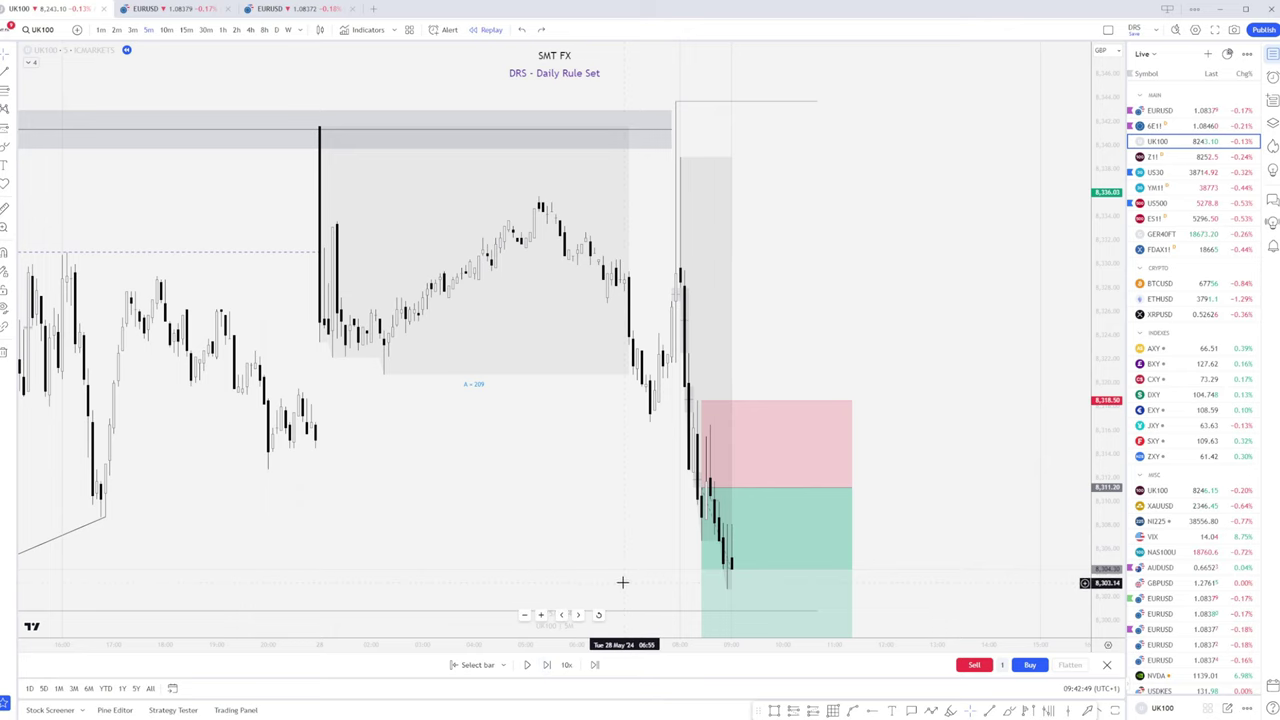
pyautogui.scroll(-5, 640, 600)
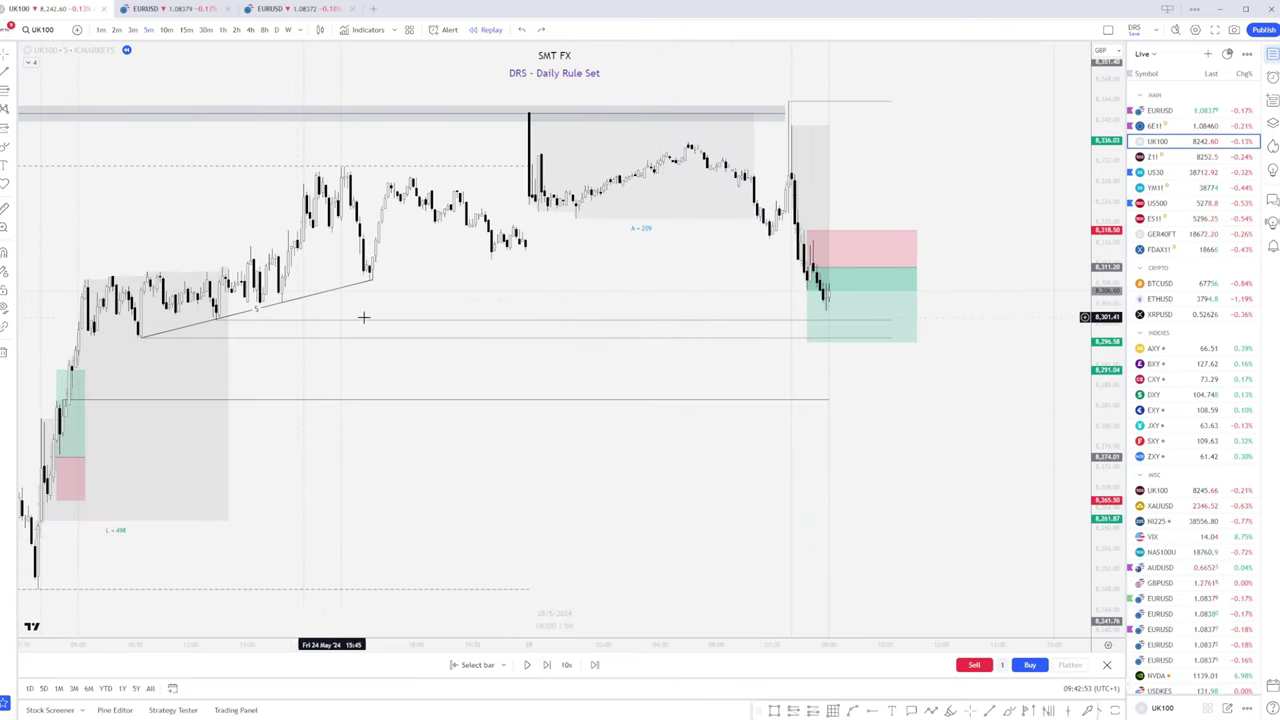
pyautogui.click(548, 665)
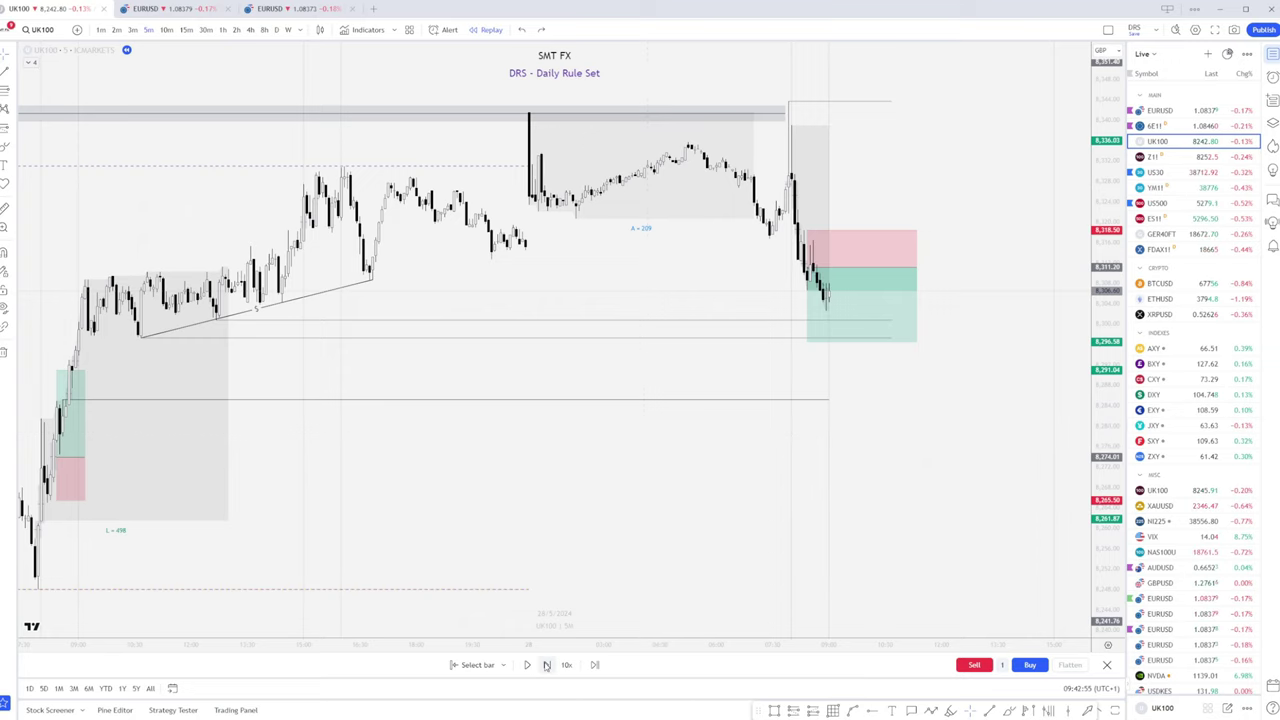
pyautogui.click(547, 665)
pyautogui.click(546, 665)
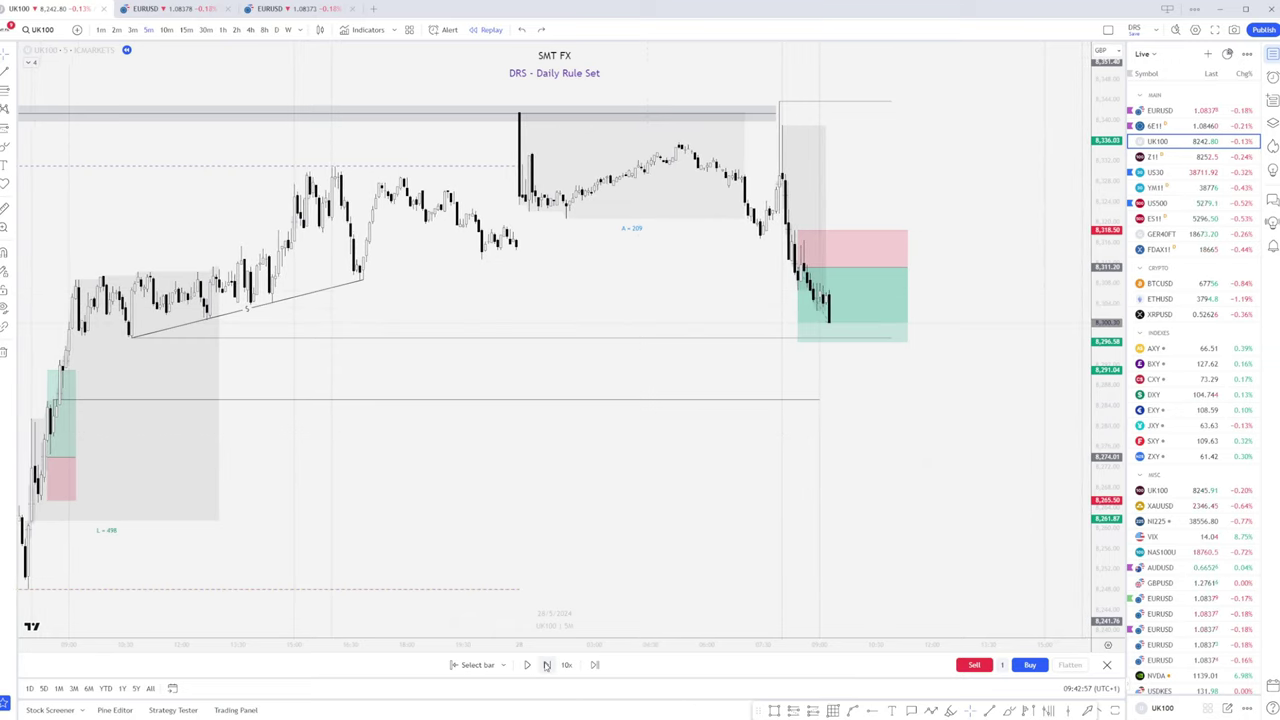
pyautogui.click(546, 665)
pyautogui.click(822, 326)
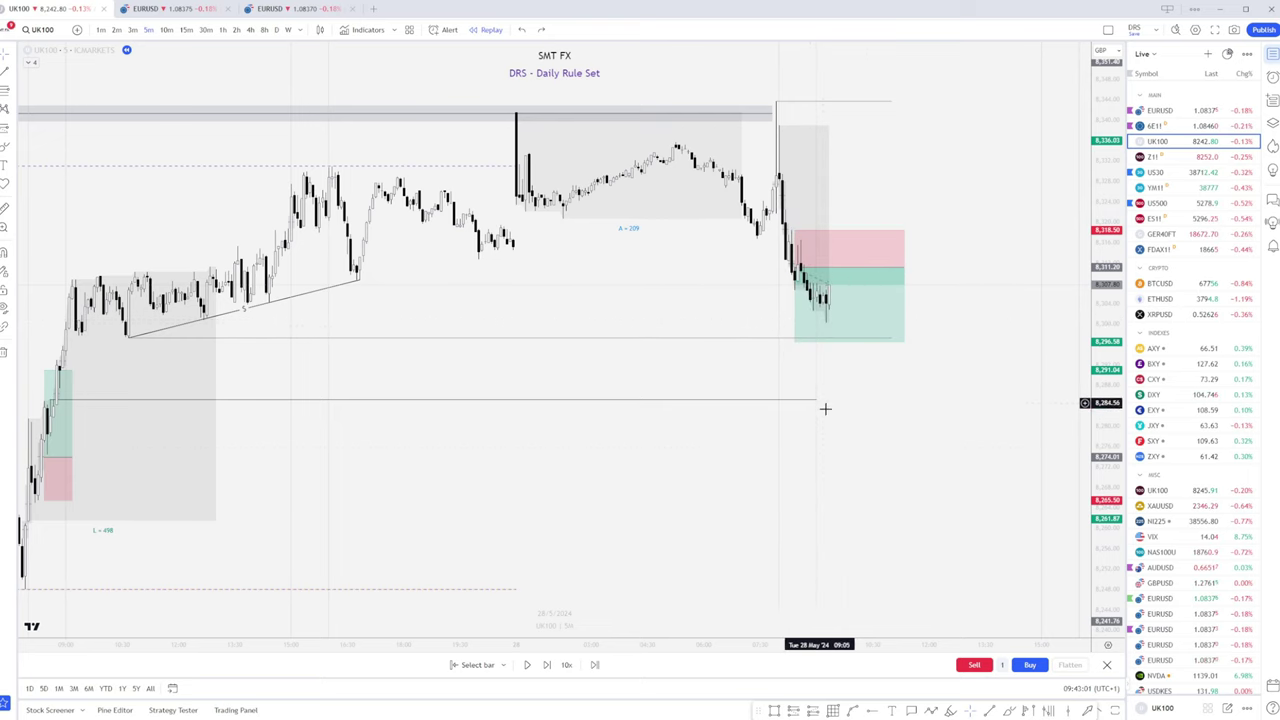
# Zoom into the right side, select the short position, and advance the replay eleven bars
pyautogui.scroll(5, 845, 430)
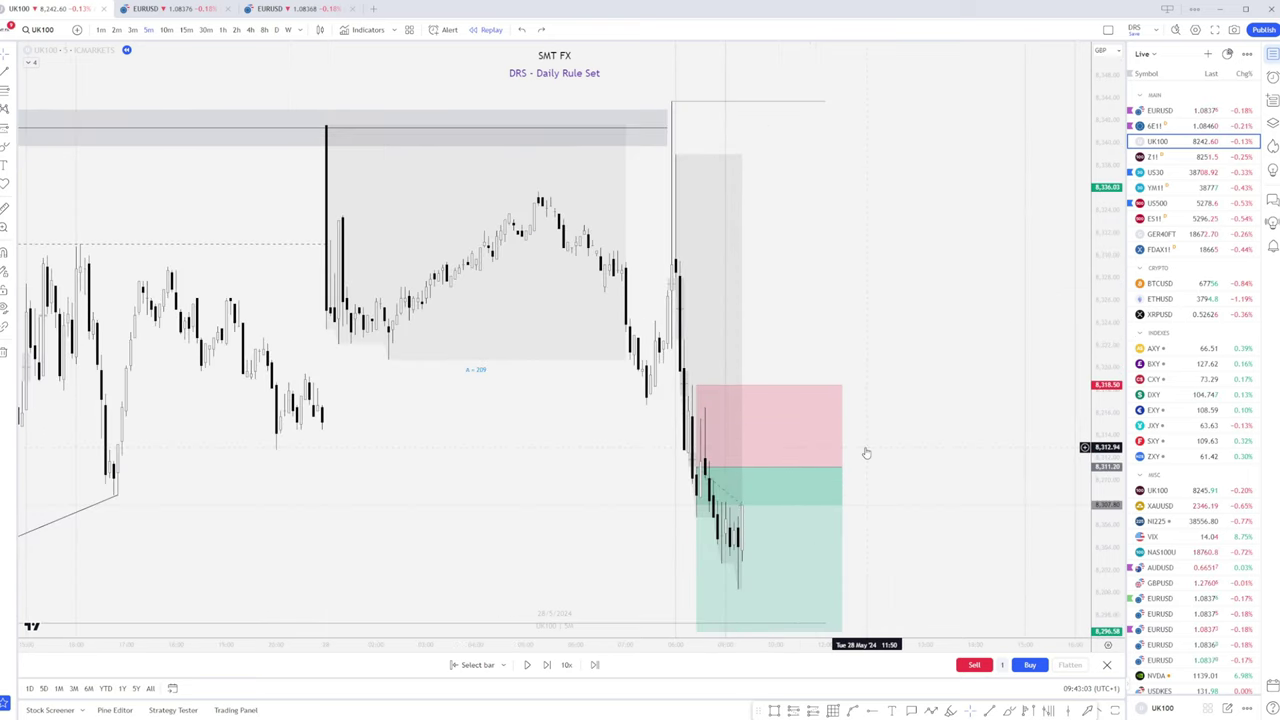
pyautogui.click(766, 594)
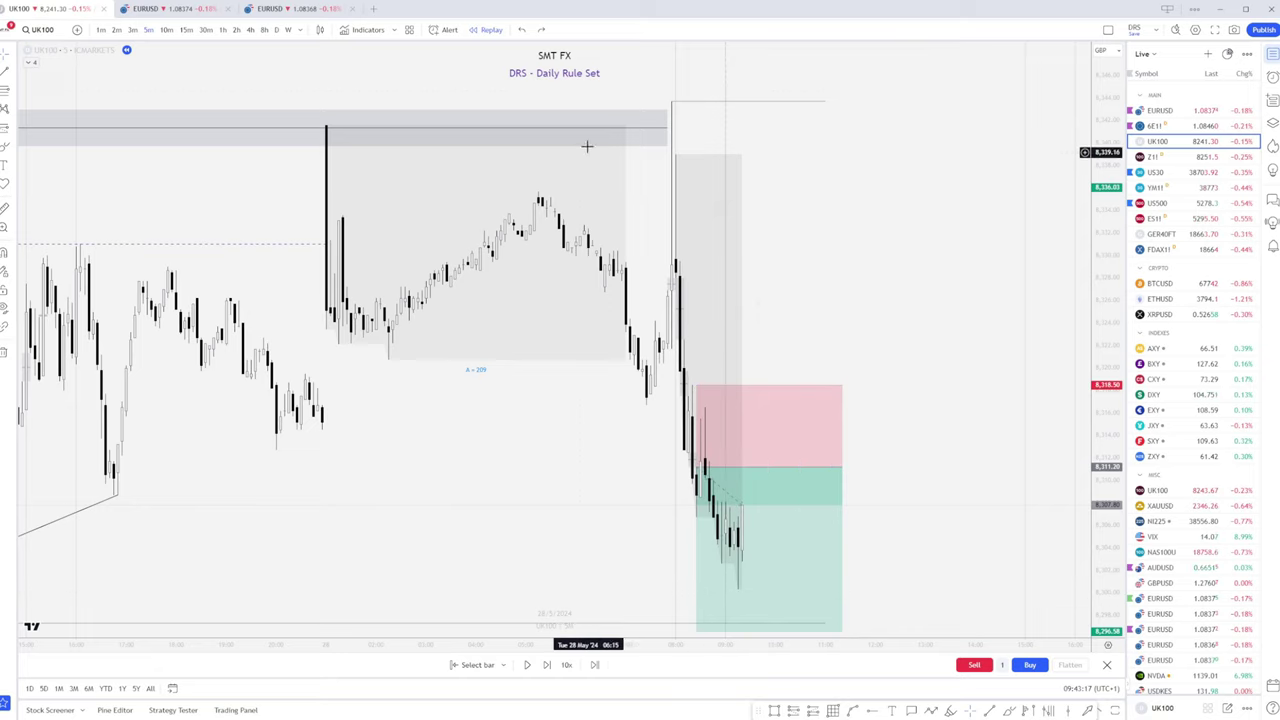
pyautogui.click(546, 665)
pyautogui.click(546, 665)
pyautogui.click(546, 665)
pyautogui.click(546, 665)
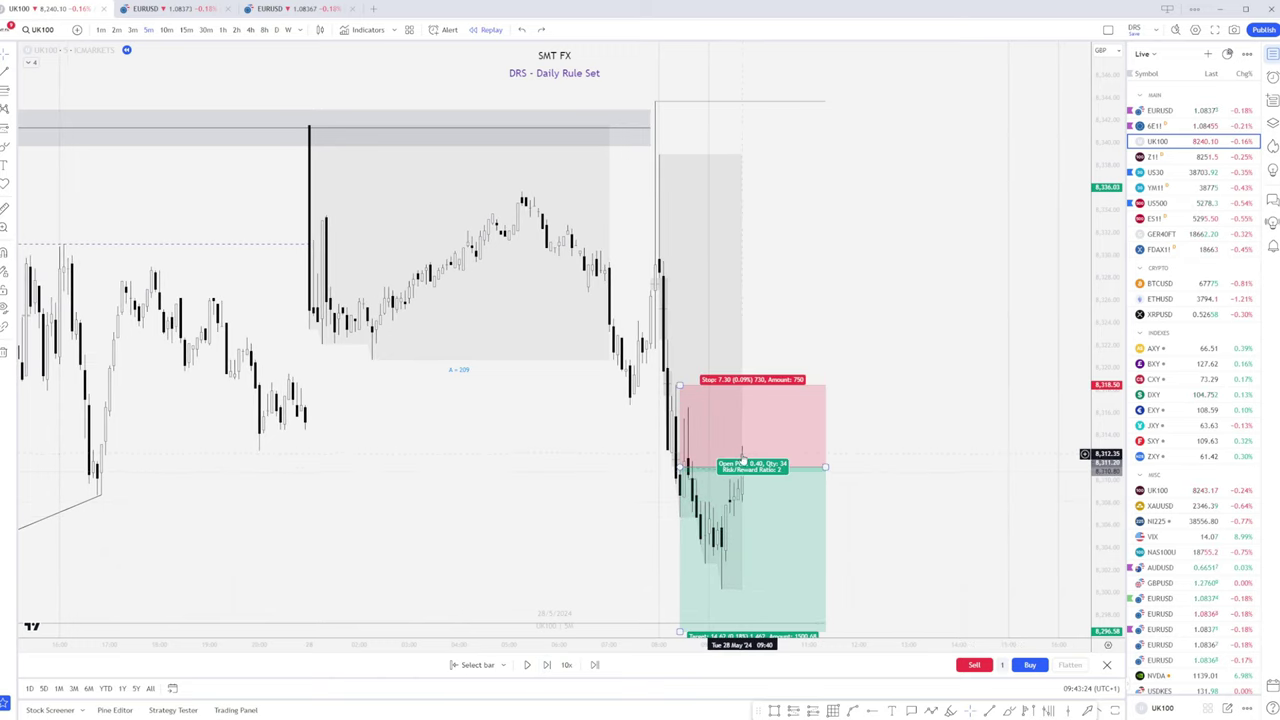
pyautogui.click(546, 665)
pyautogui.click(546, 665)
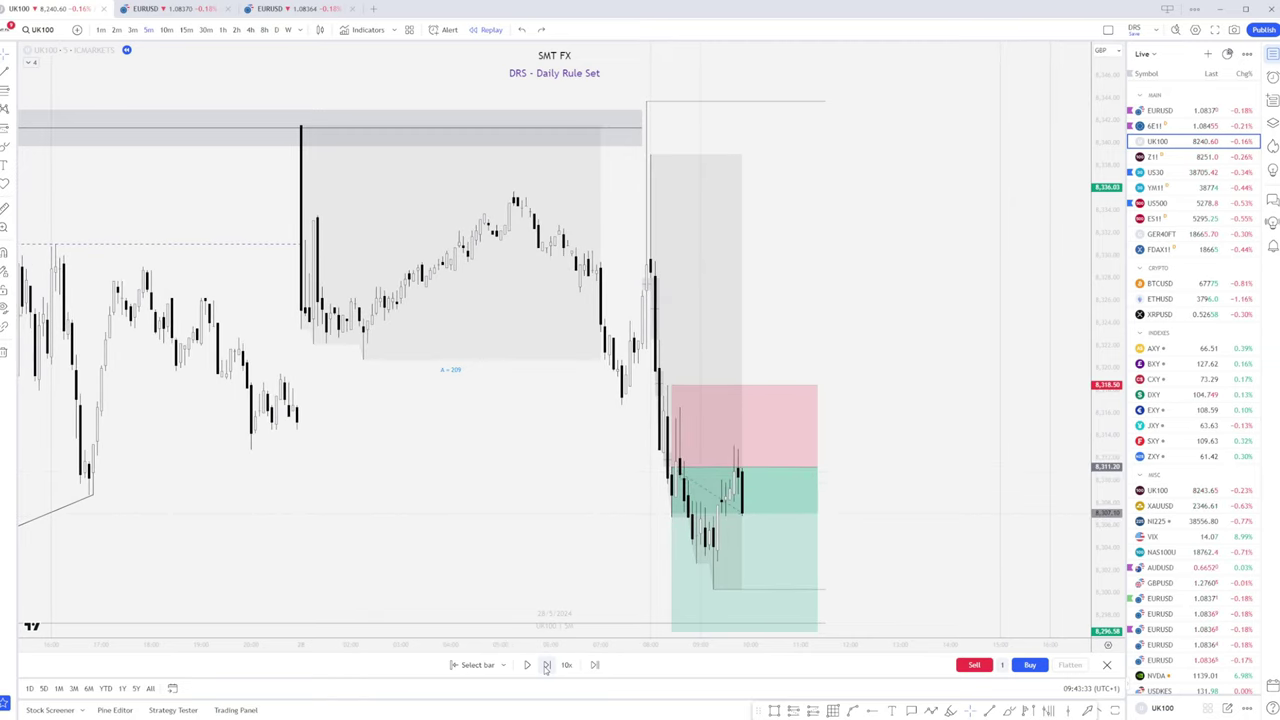
pyautogui.click(546, 665)
pyautogui.click(546, 665)
pyautogui.click(546, 665)
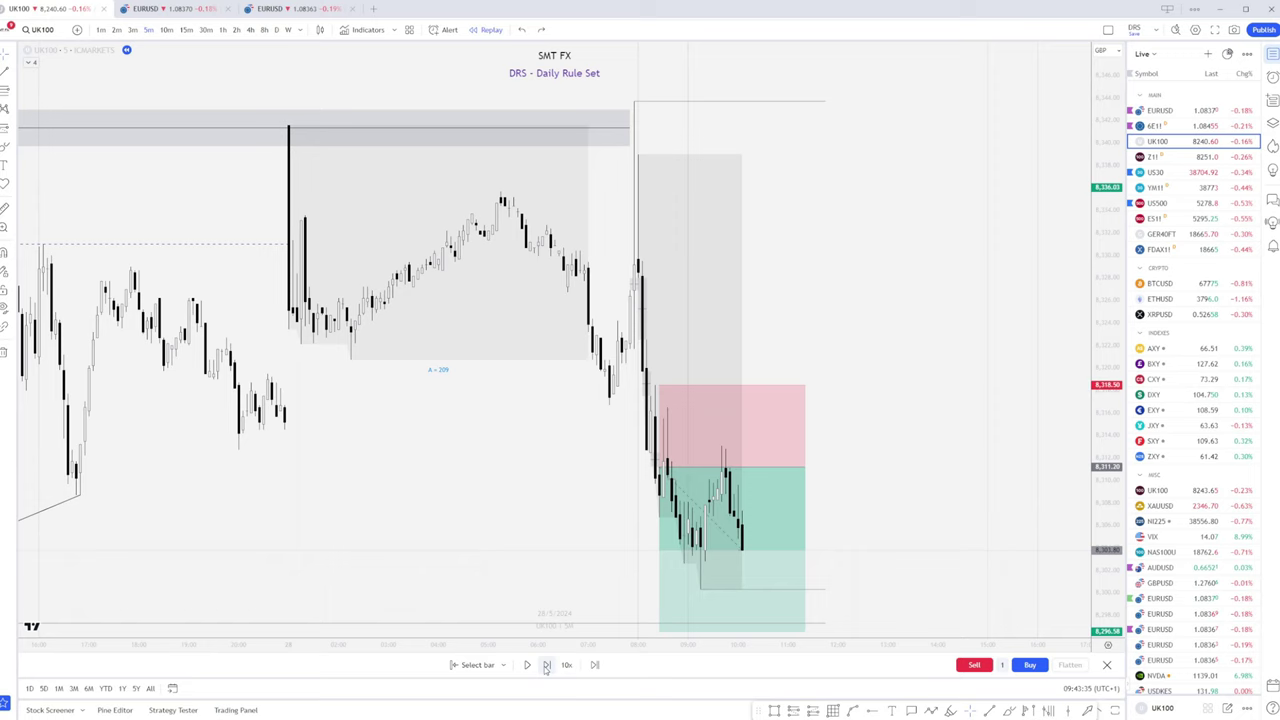
pyautogui.click(546, 665)
pyautogui.click(546, 665)
pyautogui.click(546, 665)
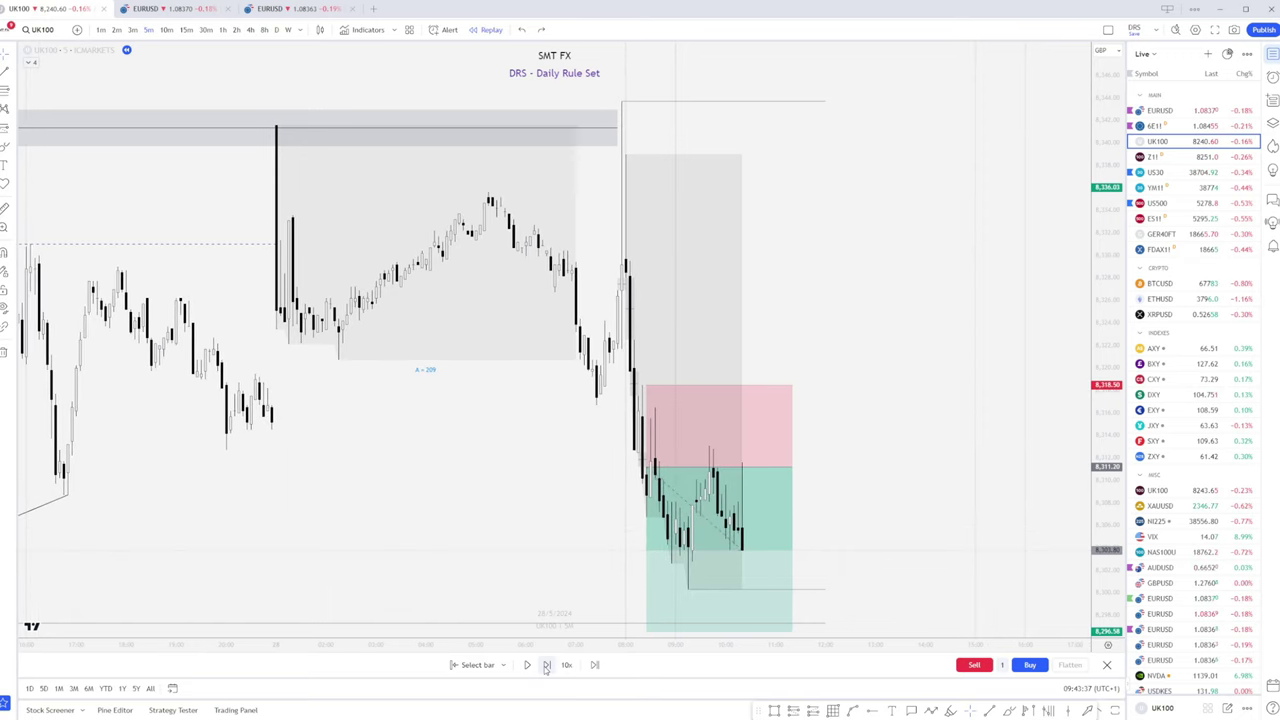
# Recheck the position's levels and advance thirteen more bars until a bearish candle breaks the 8,296.58 target
pyautogui.click(735, 530)
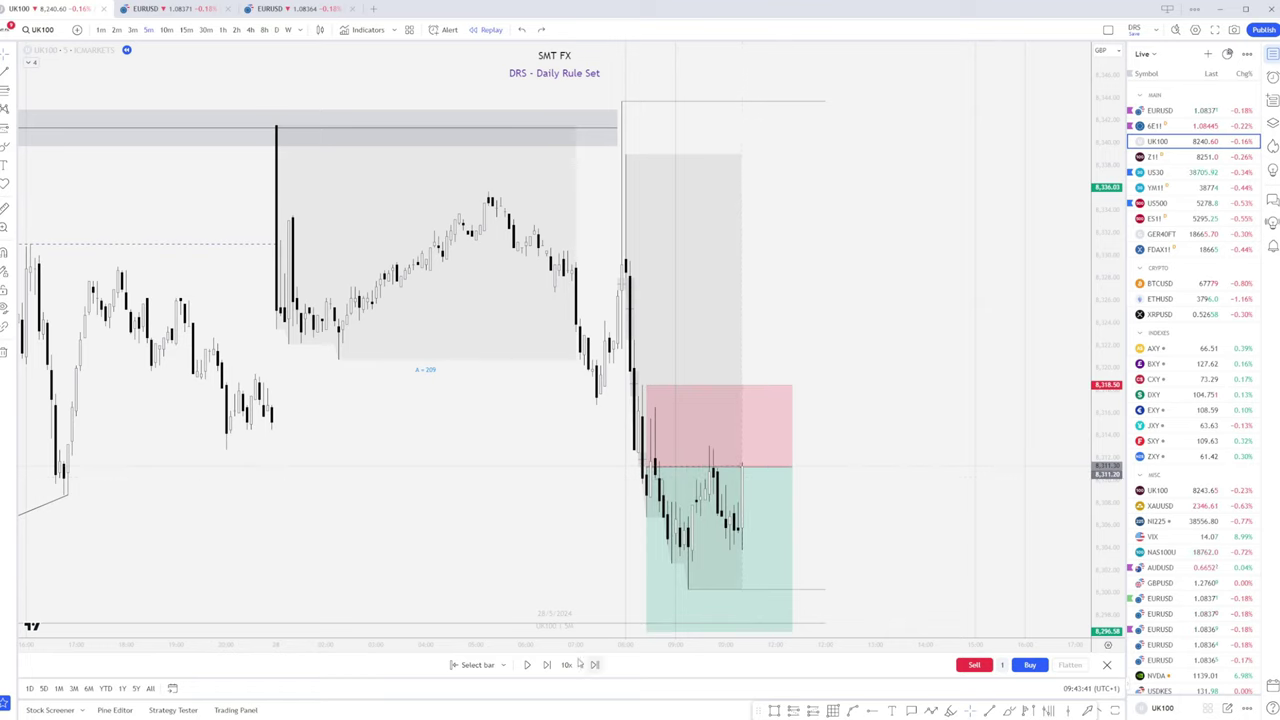
pyautogui.click(548, 665)
pyautogui.click(548, 665)
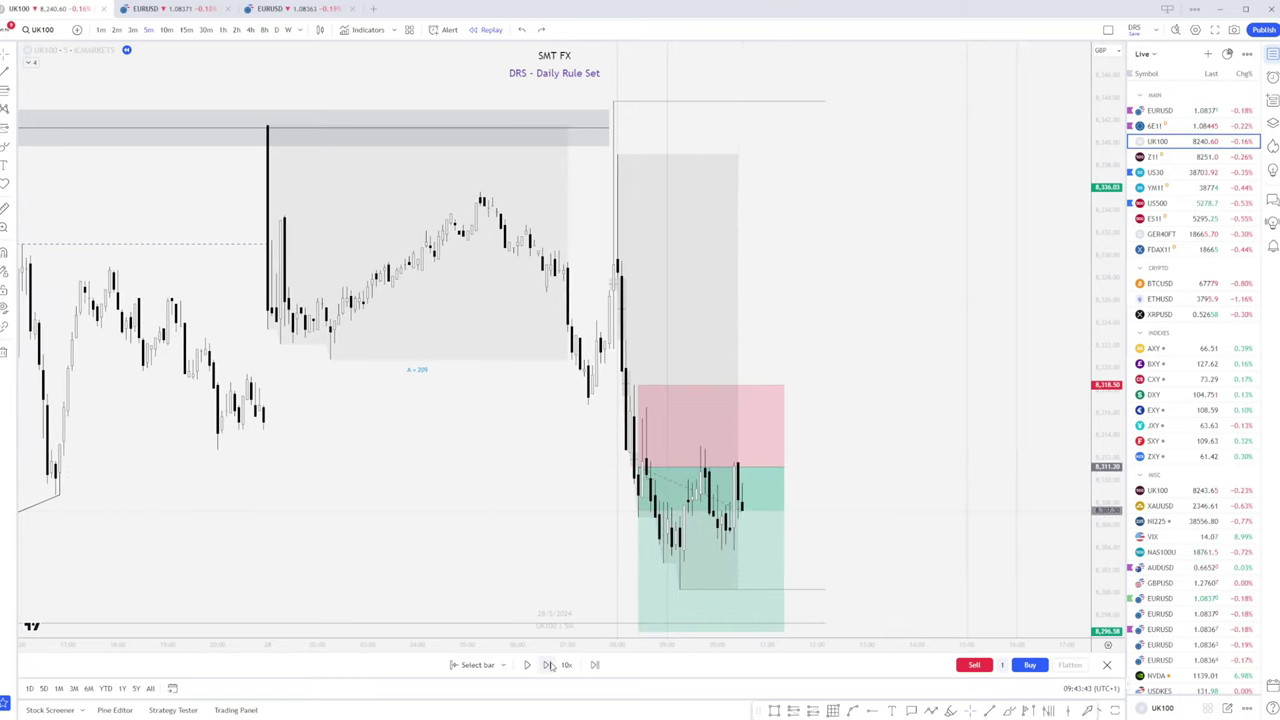
pyautogui.click(548, 665)
pyautogui.click(548, 665)
pyautogui.click(548, 665)
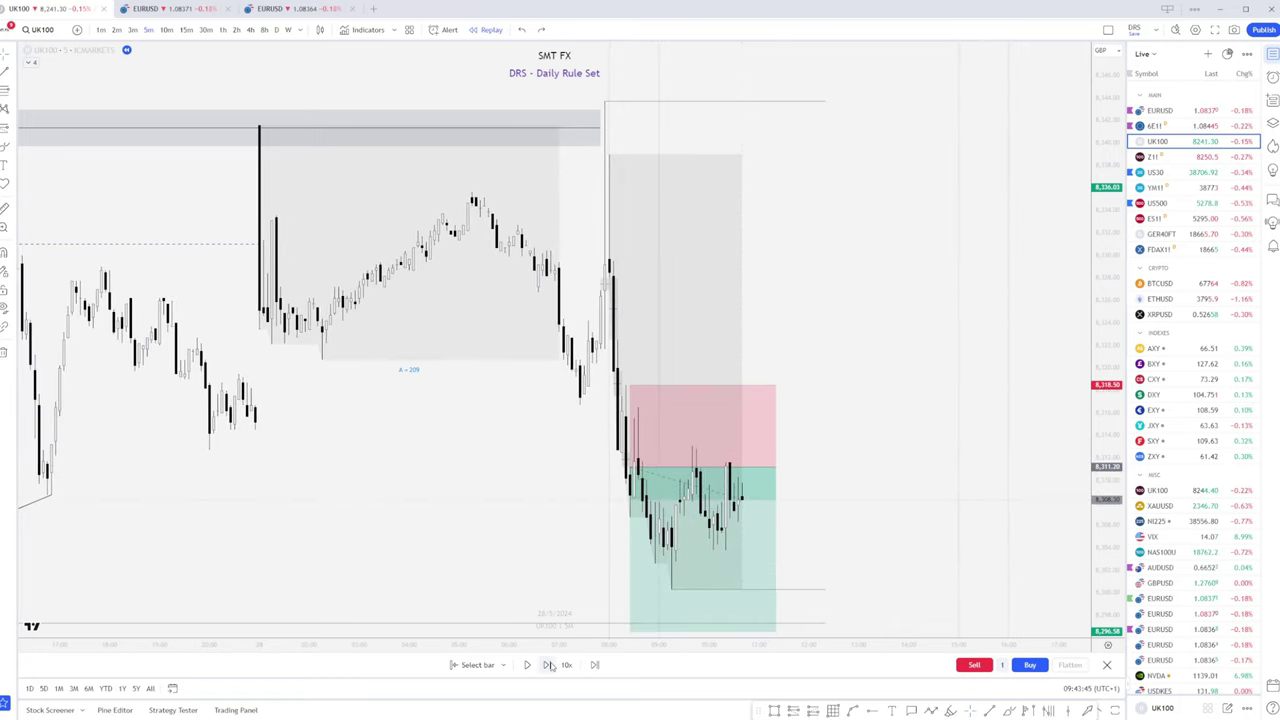
pyautogui.click(548, 665)
pyautogui.click(548, 665)
pyautogui.click(548, 665)
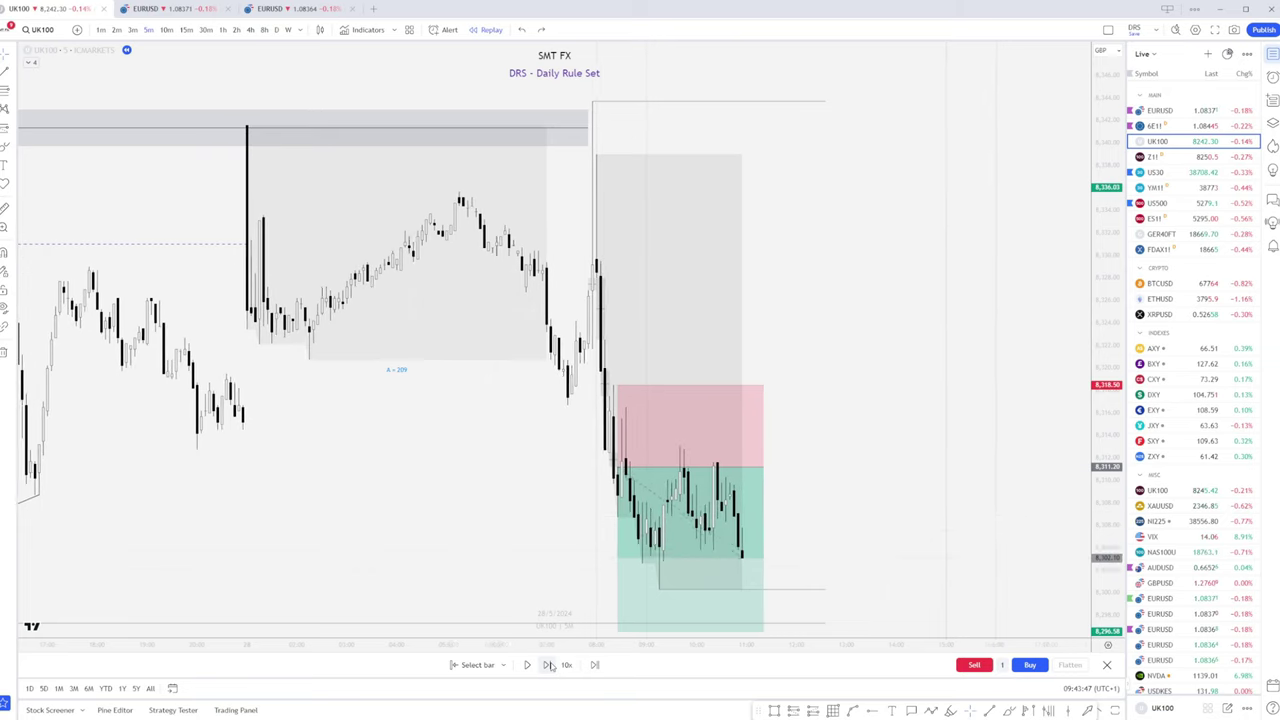
pyautogui.click(548, 665)
pyautogui.click(548, 665)
pyautogui.click(548, 665)
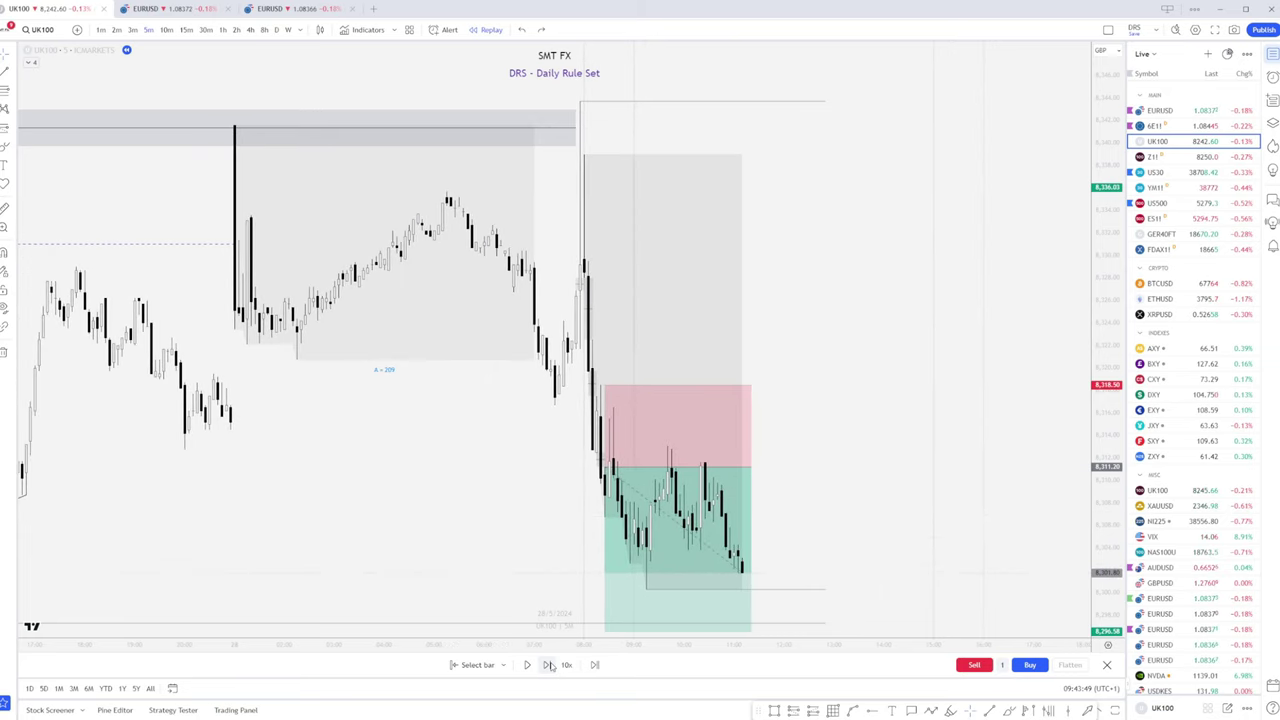
pyautogui.click(548, 665)
pyautogui.click(548, 665)
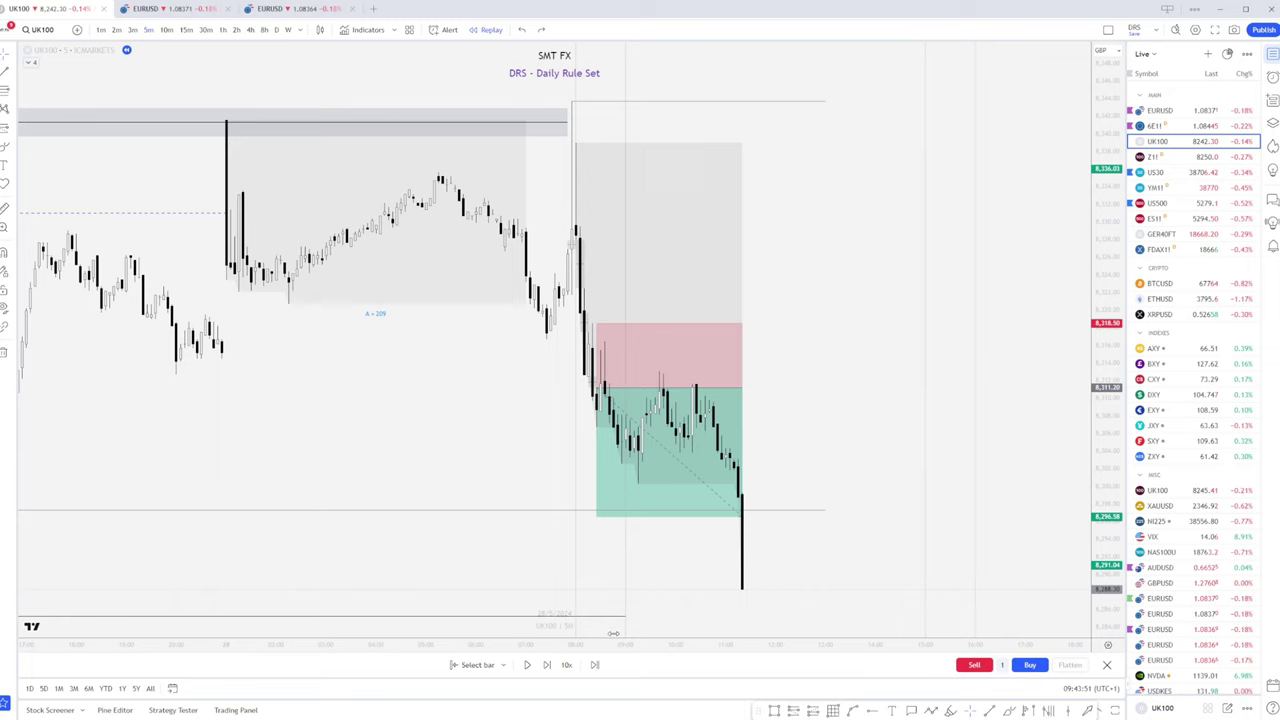
pyautogui.click(742, 517)
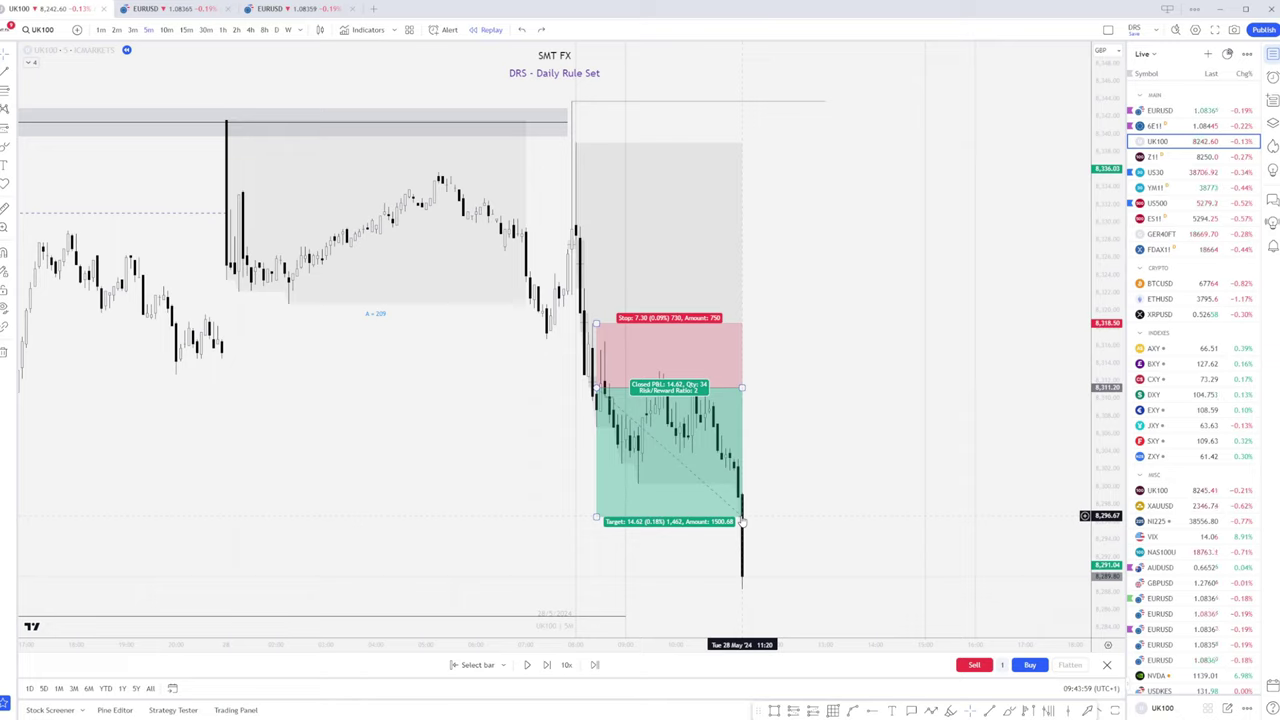
pyautogui.click(826, 486)
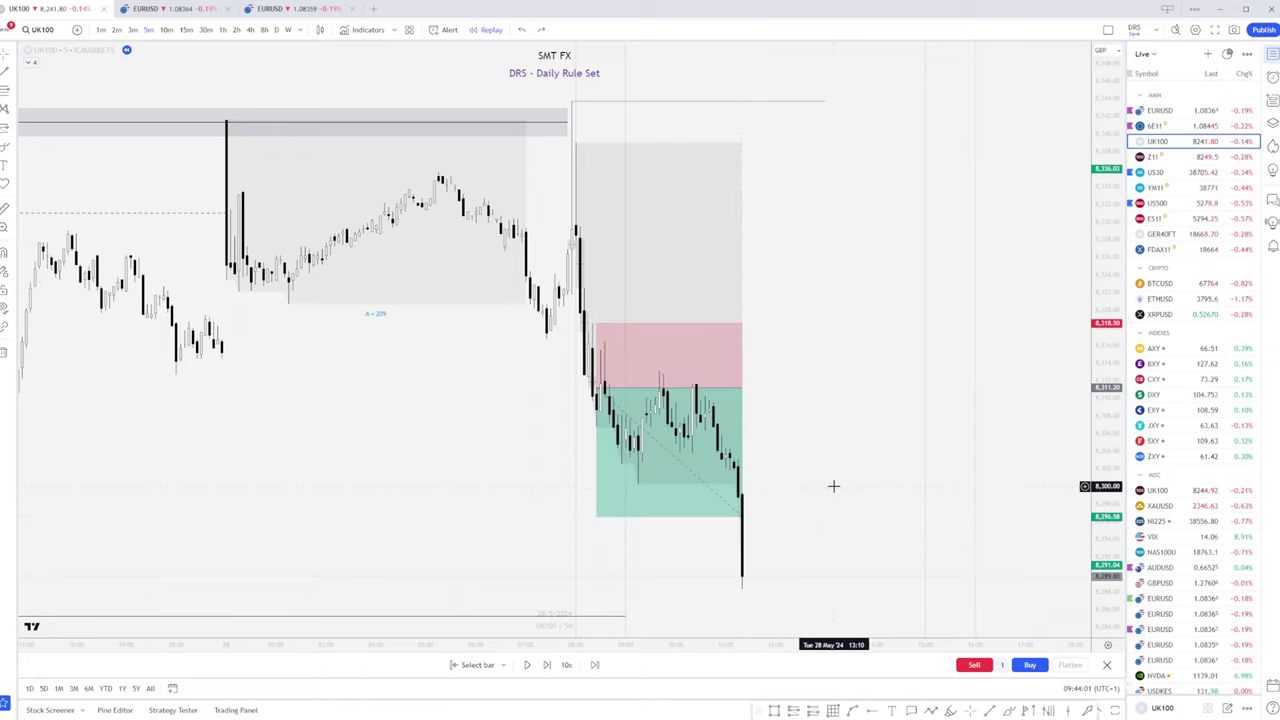
pyautogui.click(700, 430)
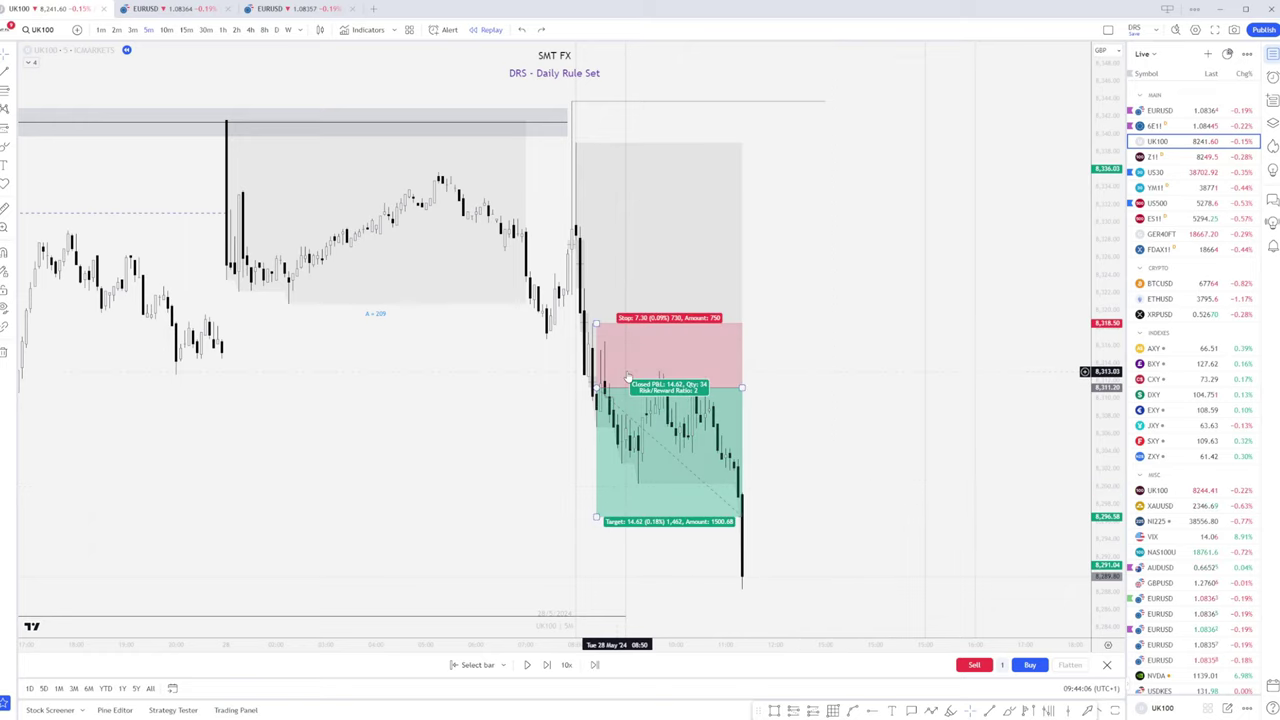
pyautogui.click(752, 408)
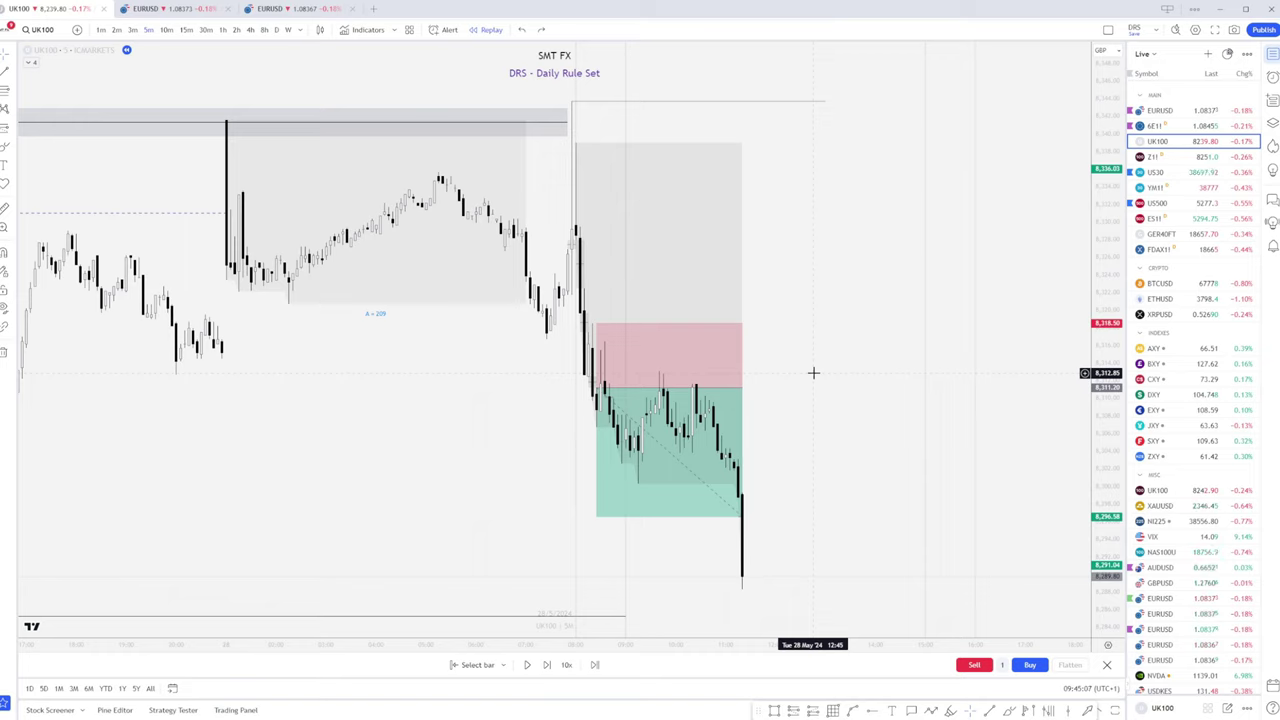
pyautogui.click(1010, 710)
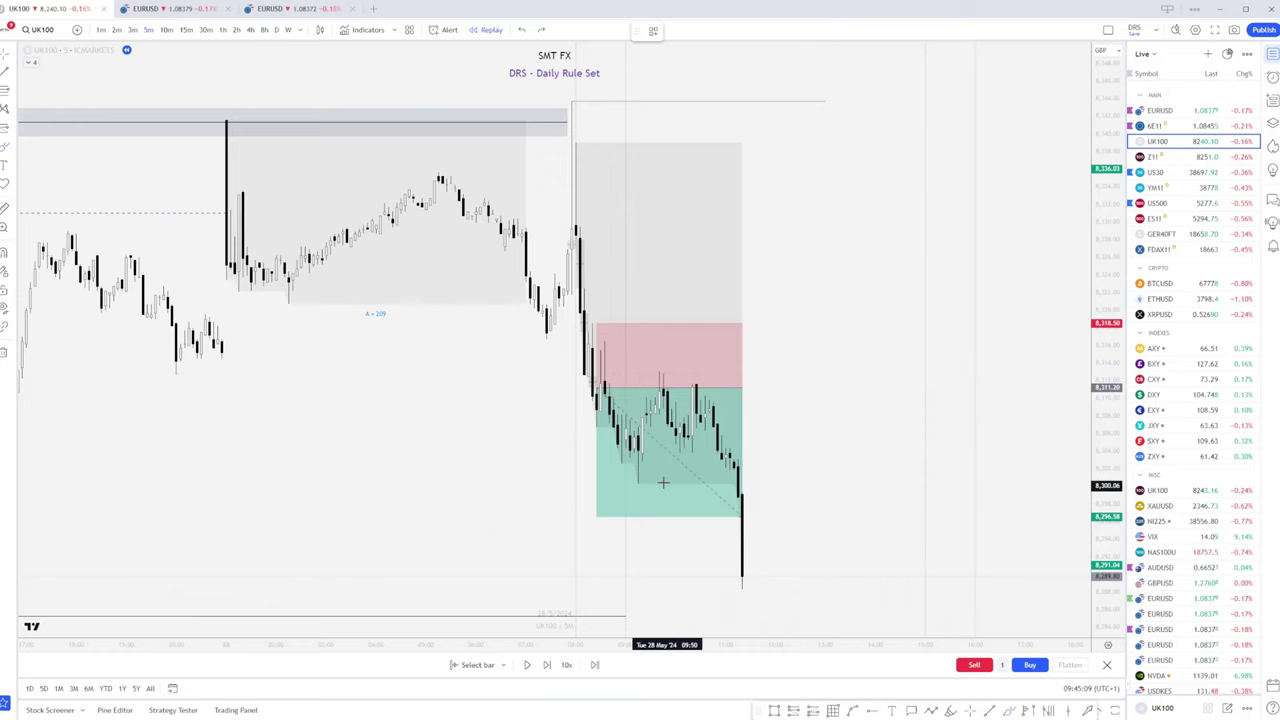
pyautogui.moveTo(614, 481)
pyautogui.mouseDown()
pyautogui.moveTo(658, 478)
pyautogui.moveTo(679, 375)
pyautogui.mouseUp()
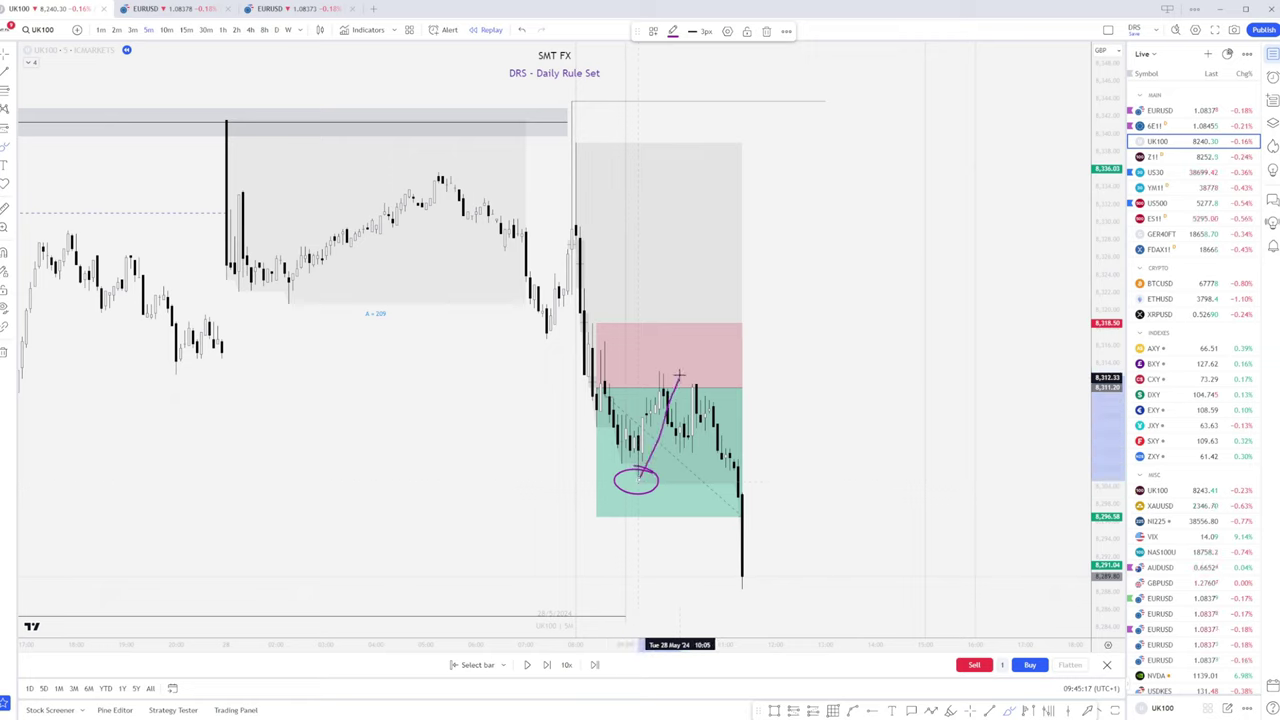
pyautogui.moveTo(679, 376); pyautogui.dragTo(705, 293)
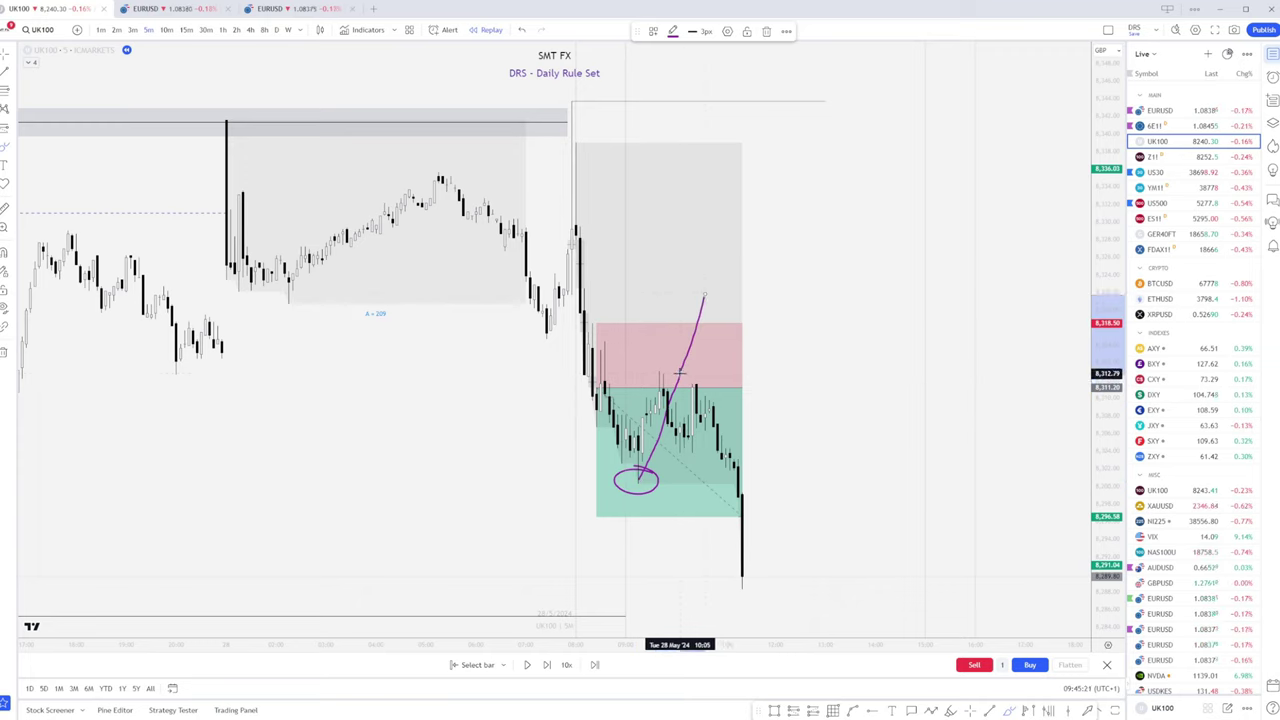
pyautogui.moveTo(679, 372); pyautogui.dragTo(731, 556)
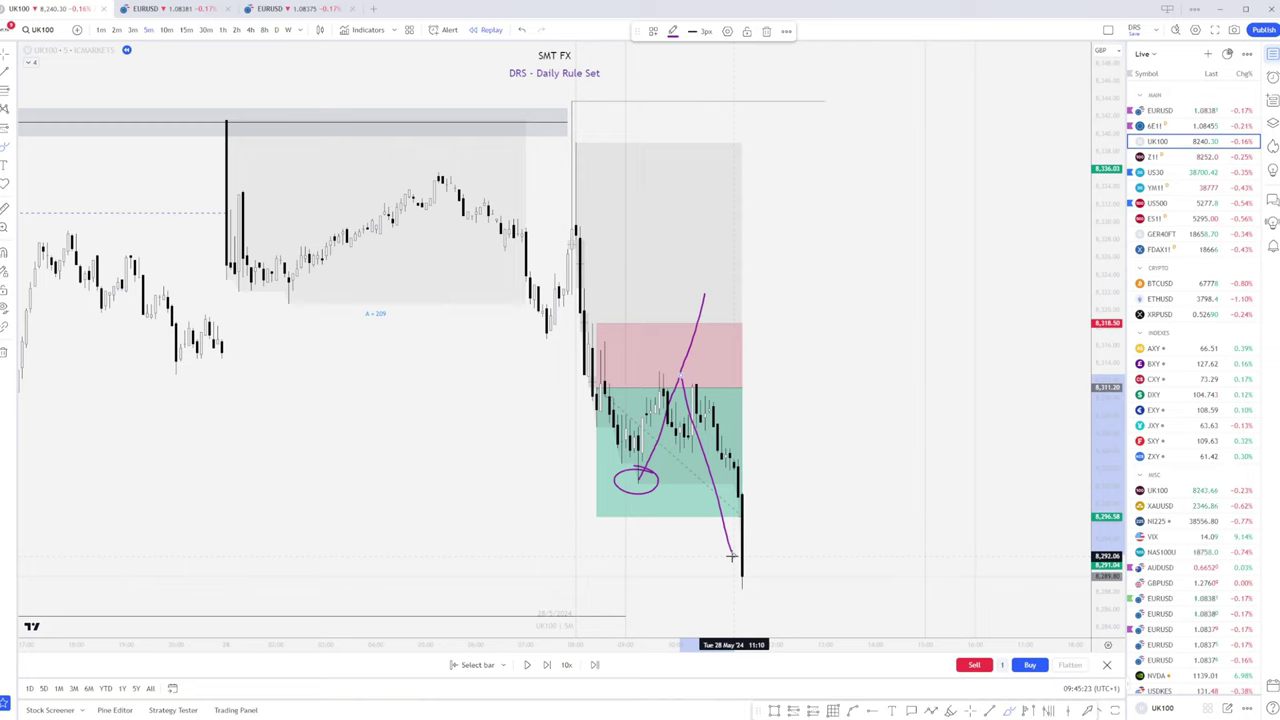
pyautogui.moveTo(645, 487)
pyautogui.mouseDown()
pyautogui.moveTo(768, 570)
pyautogui.moveTo(690, 575)
pyautogui.moveTo(779, 511)
pyautogui.mouseUp()
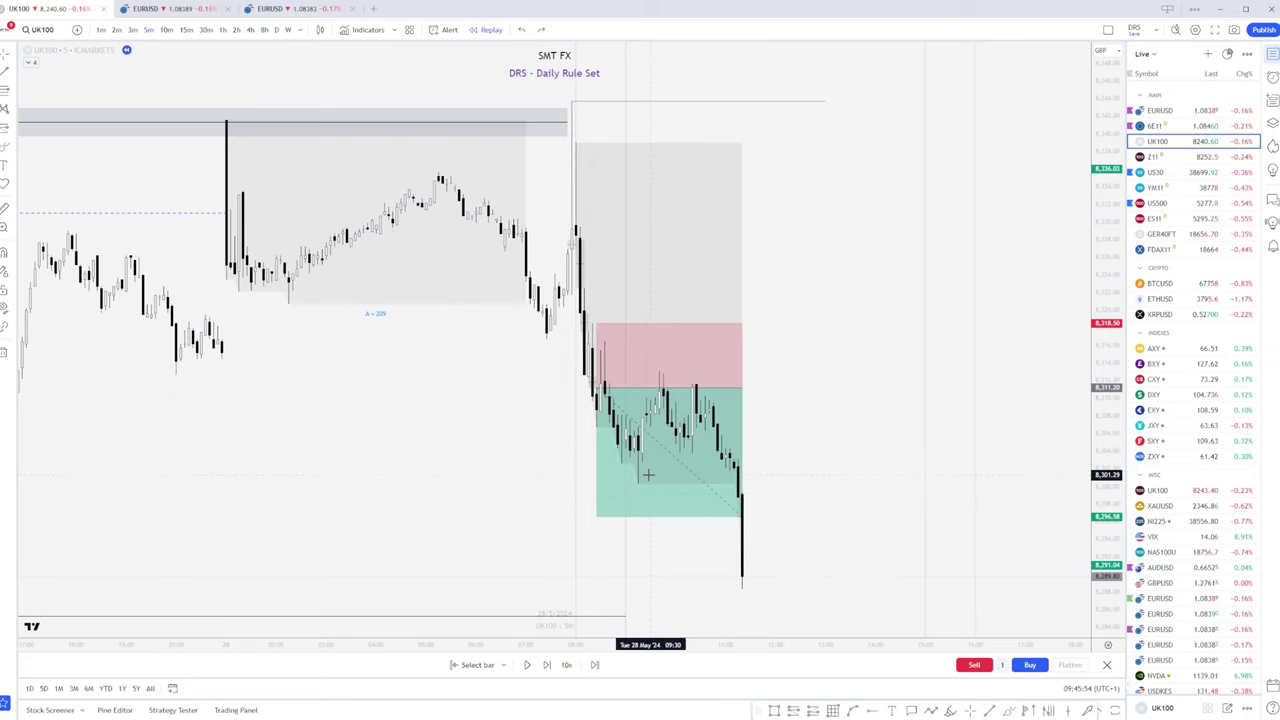
# Circle the swing low in the green zone and the candle highs at entry, then link them down to the drop
pyautogui.moveTo(646, 471)
pyautogui.mouseDown()
pyautogui.moveTo(630, 470)
pyautogui.moveTo(644, 468)
pyautogui.mouseUp()
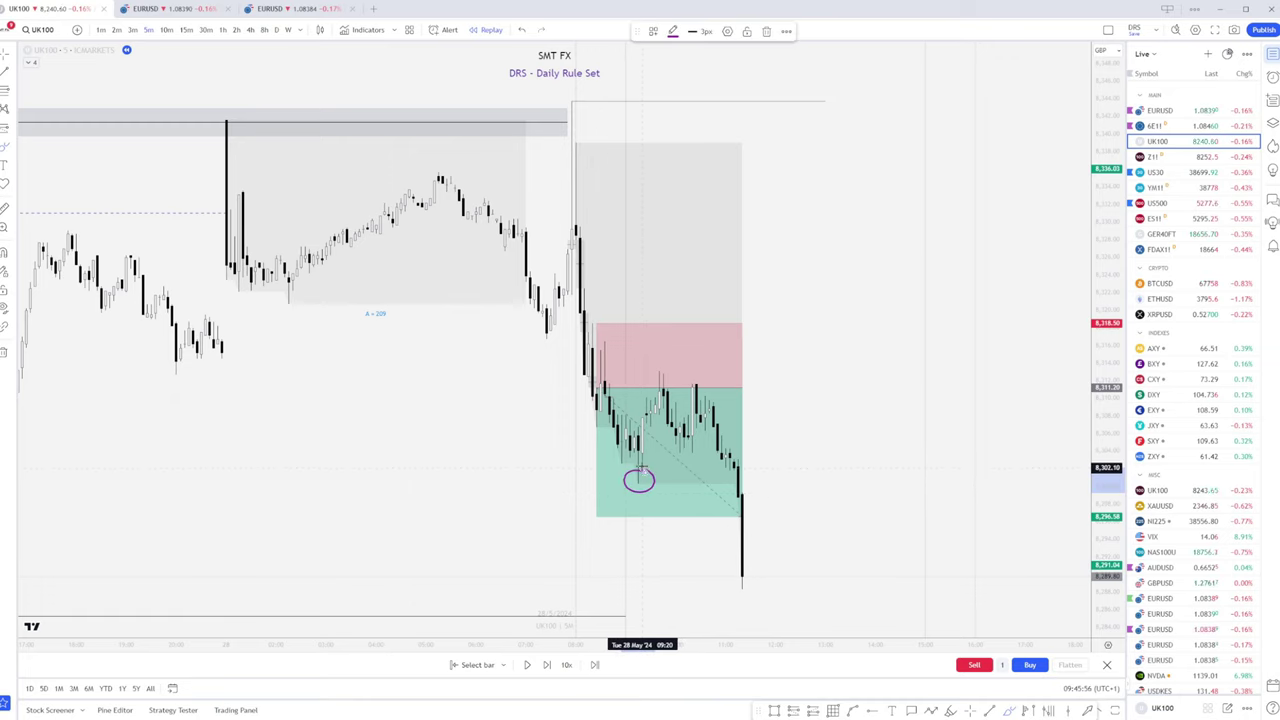
pyautogui.moveTo(709, 374)
pyautogui.mouseDown()
pyautogui.moveTo(632, 382)
pyautogui.moveTo(661, 370)
pyautogui.mouseUp()
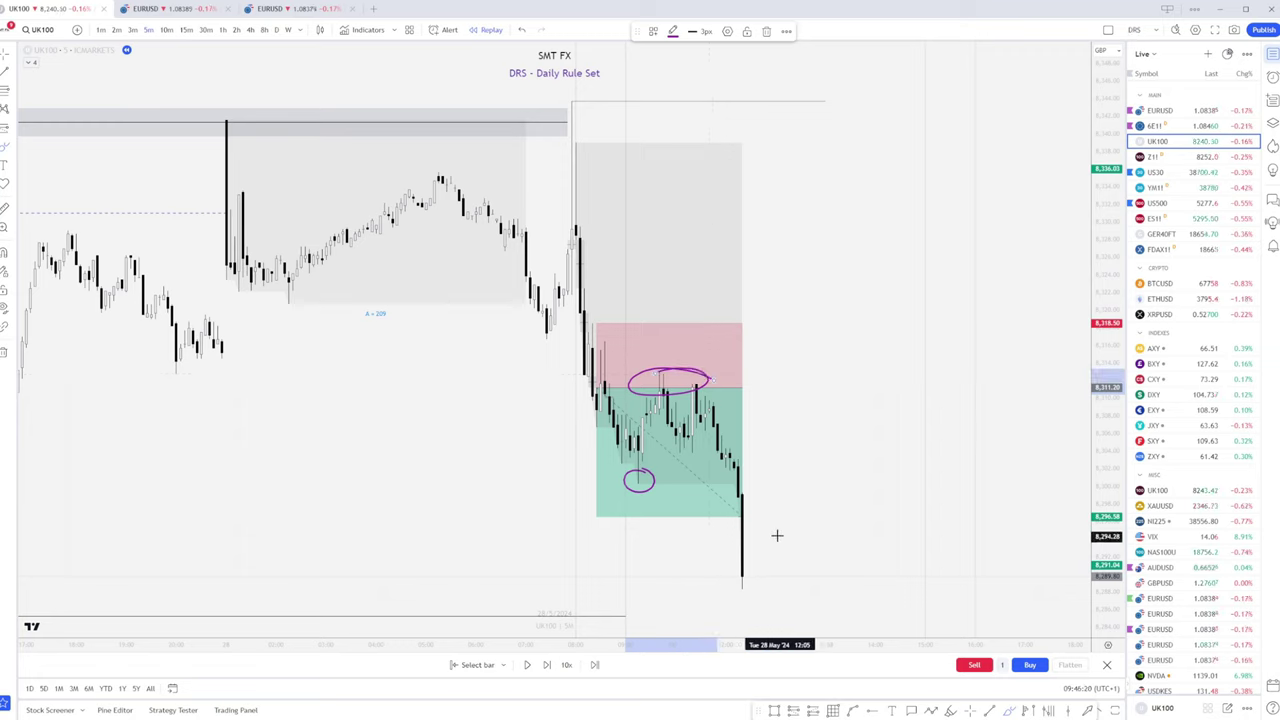
pyautogui.moveTo(632, 480)
pyautogui.mouseDown()
pyautogui.moveTo(660, 365)
pyautogui.moveTo(726, 545)
pyautogui.mouseUp()
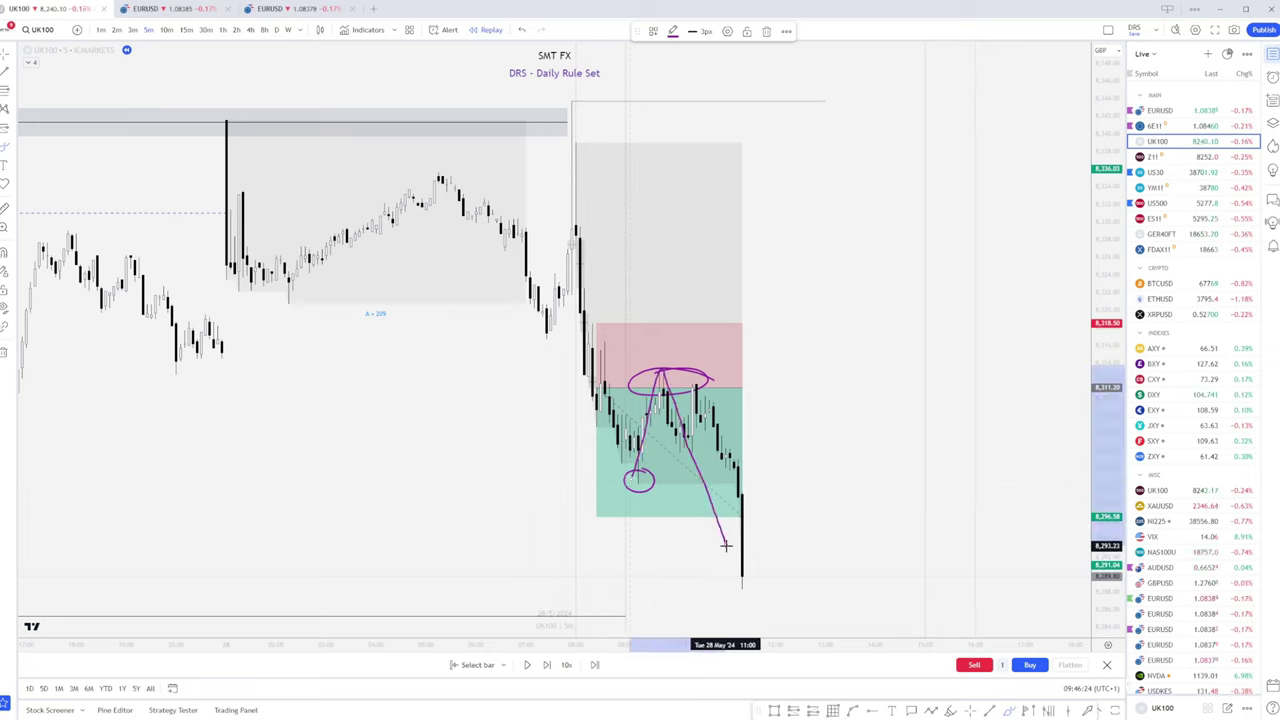